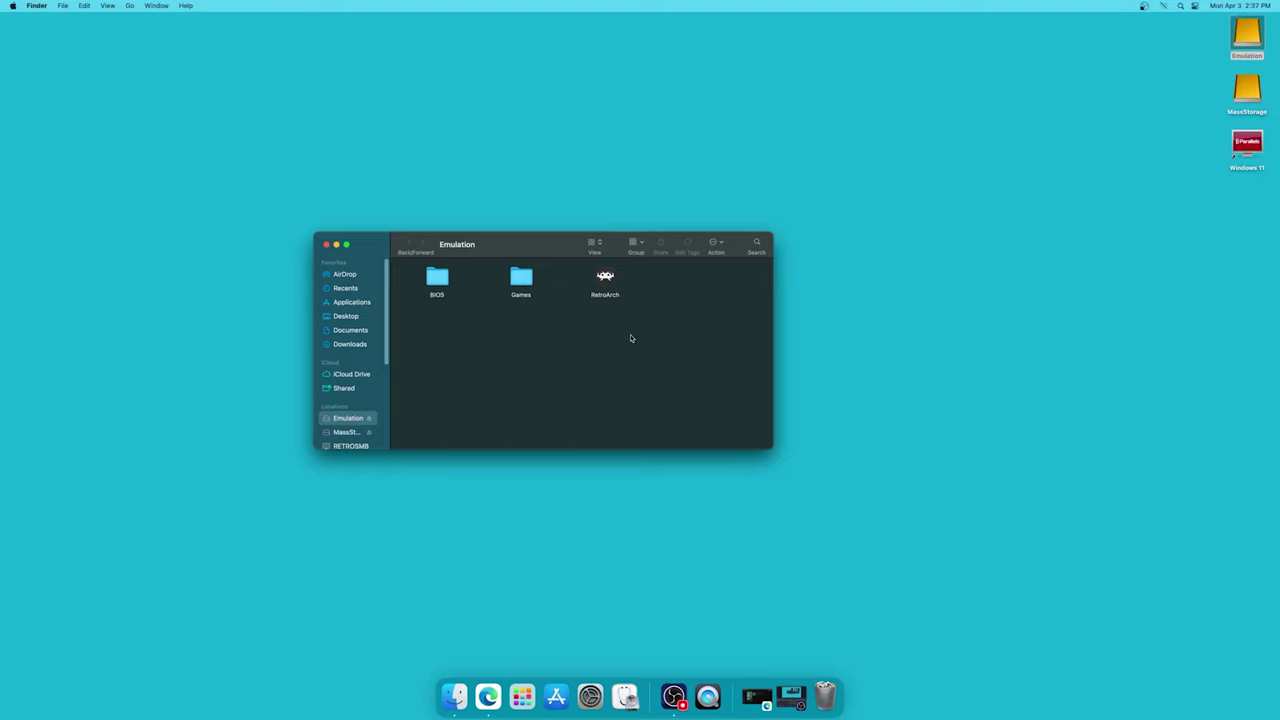
Step: Launch RetroArch from the Emulation drive and open the Core Downloader in the Online Updater
{"action": "double_click", "coordinate": [605, 280]}
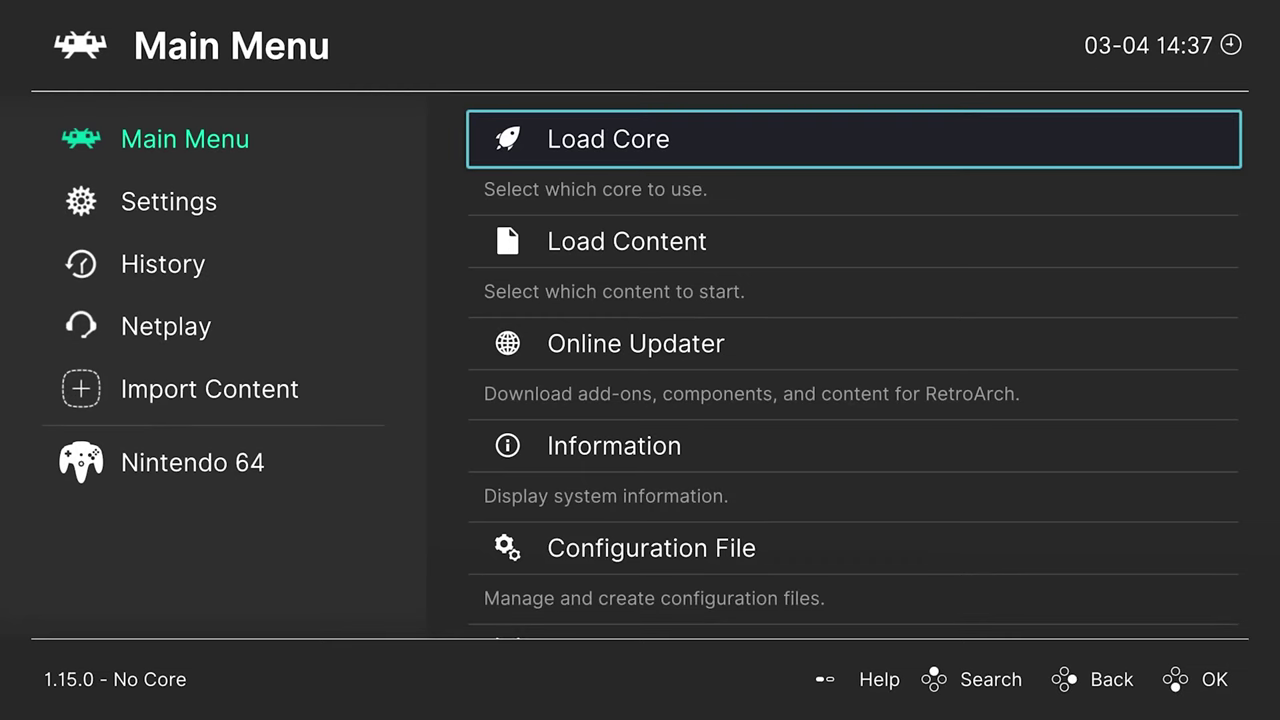
{"action": "key", "text": "Down"}
{"action": "key", "text": "Down"}
{"action": "key", "text": "Return"}
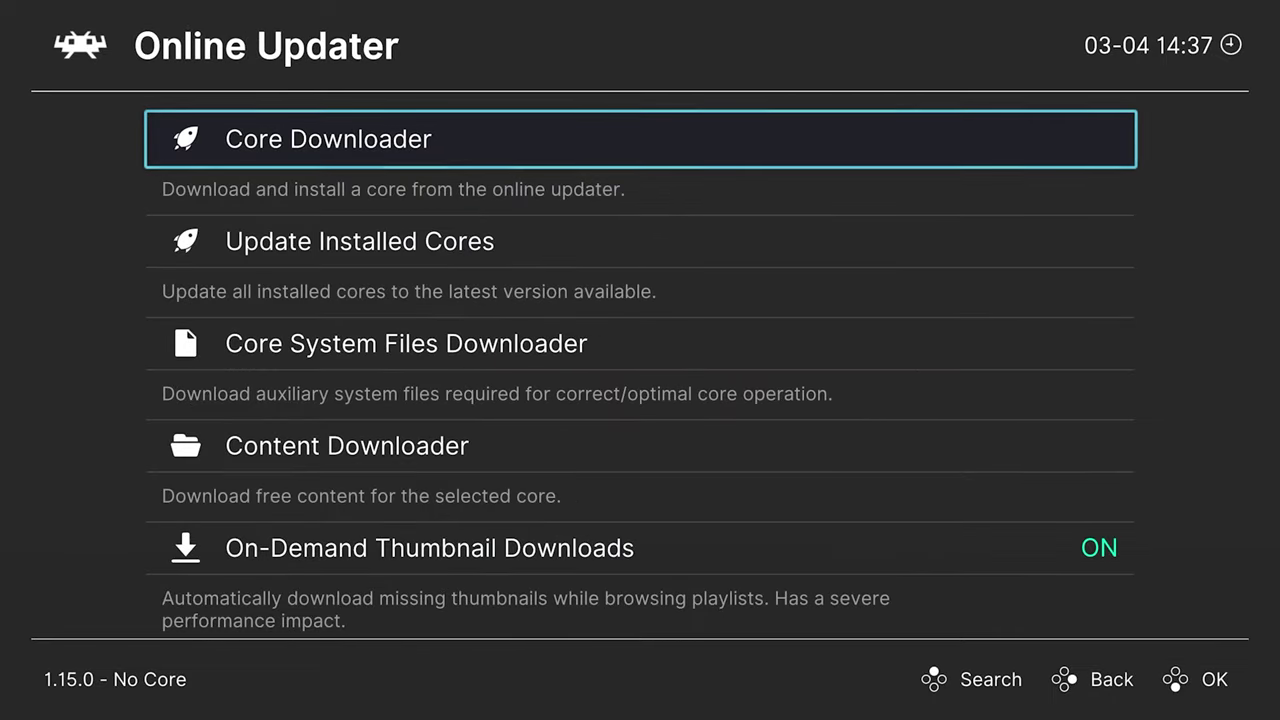
{"action": "key", "text": "Return"}
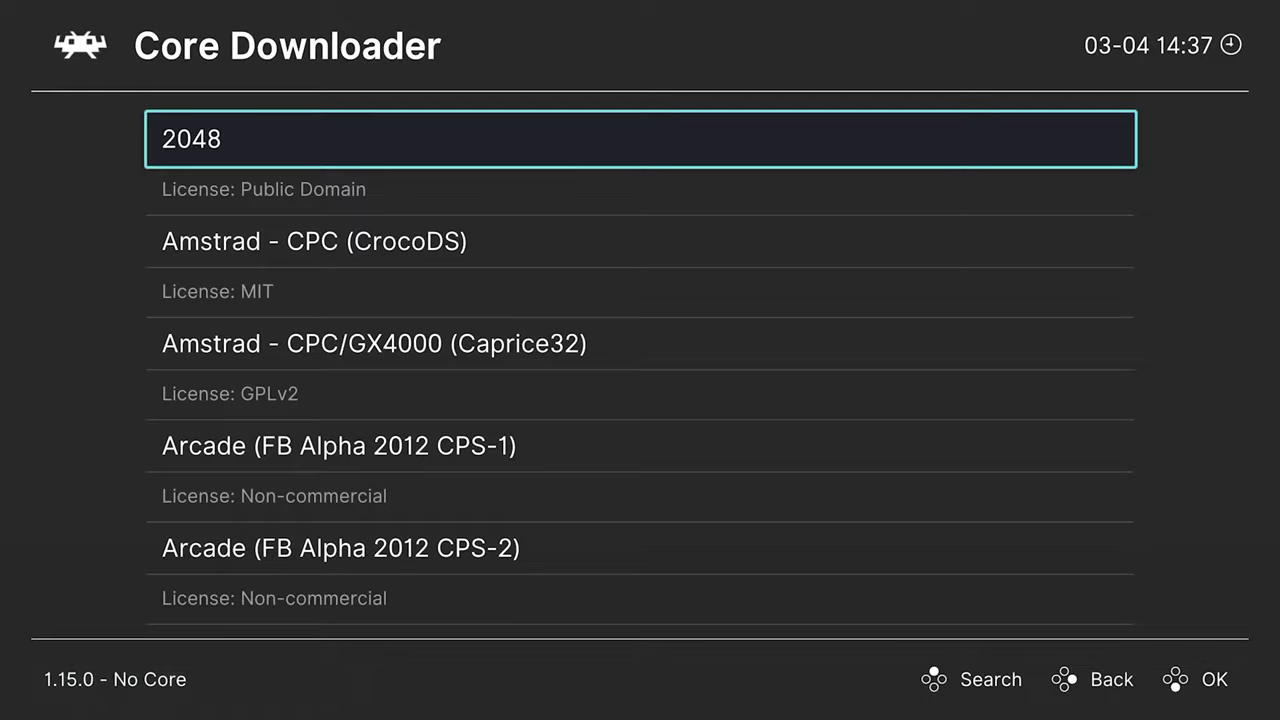
Step: Download the Nintendo - SNES / SFC (bsnes) core and return to the main menu
{"action": "key", "text": "Down"}
{"action": "key", "text": "Down"}
{"action": "key", "text": "Down"}
{"action": "key", "text": "Down"}
{"action": "key", "text": "Down"}
{"action": "key", "text": "Down"}
{"action": "key", "text": "Down"}
{"action": "key", "text": "Down"}
{"action": "key", "text": "Down"}
{"action": "key", "text": "Down"}
{"action": "key", "text": "Down"}
{"action": "key", "text": "Down"}
{"action": "key", "text": "Down"}
{"action": "key", "text": "Down"}
{"action": "key", "text": "Down"}
{"action": "key", "text": "Down"}
{"action": "key", "text": "Down"}
{"action": "key", "text": "Down"}
{"action": "key", "text": "Down"}
{"action": "key", "text": "Down"}
{"action": "key", "text": "Down"}
{"action": "key", "text": "Down"}
{"action": "key", "text": "Down"}
{"action": "key", "text": "Down"}
{"action": "key", "text": "Down"}
{"action": "key", "text": "Down"}
{"action": "key", "text": "Down"}
{"action": "key", "text": "Down"}
{"action": "key", "text": "Down"}
{"action": "key", "text": "Down"}
{"action": "key", "text": "Down"}
{"action": "key", "text": "Down"}
{"action": "key", "text": "Down"}
{"action": "key", "text": "Down"}
{"action": "key", "text": "Down"}
{"action": "key", "text": "Down"}
{"action": "key", "text": "Down"}
{"action": "key", "text": "Down"}
{"action": "key", "text": "Down"}
{"action": "key", "text": "Down"}
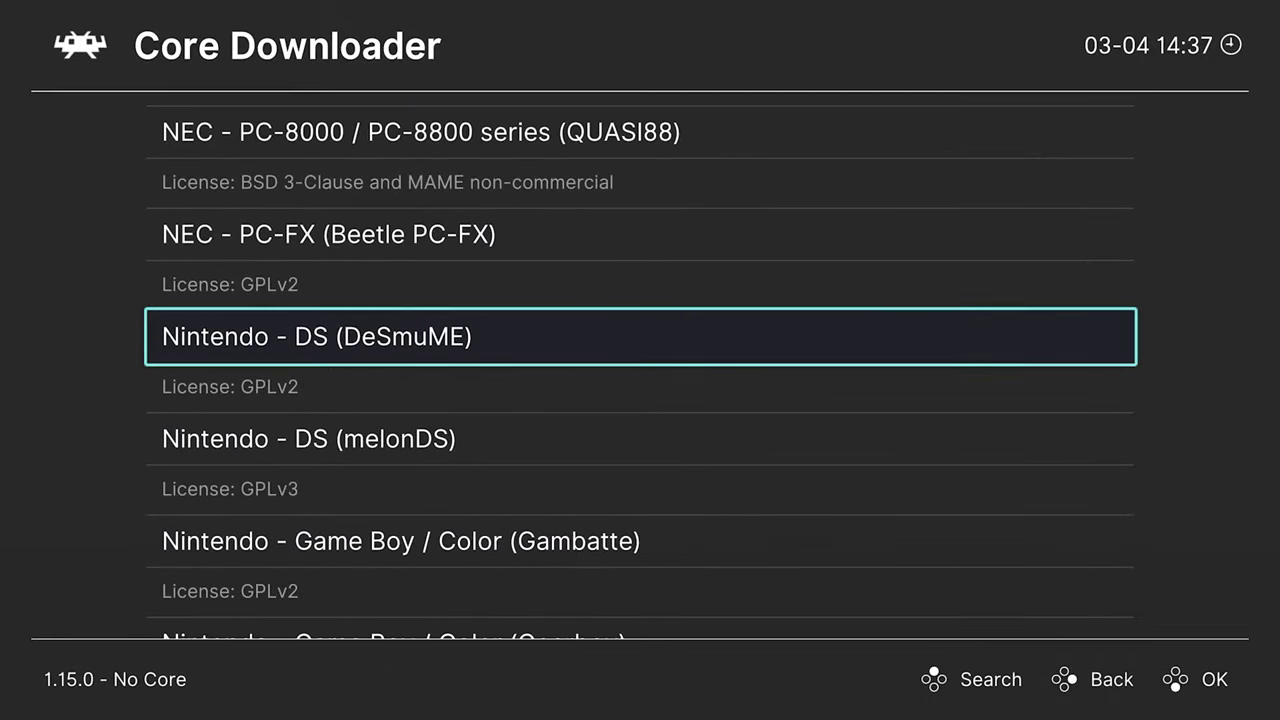
{"action": "key", "text": "Down"}
{"action": "key", "text": "Down"}
{"action": "key", "text": "Down"}
{"action": "key", "text": "Down"}
{"action": "key", "text": "Down"}
{"action": "key", "text": "Down"}
{"action": "key", "text": "Down"}
{"action": "key", "text": "Down"}
{"action": "key", "text": "Down"}
{"action": "key", "text": "Down"}
{"action": "key", "text": "Down"}
{"action": "key", "text": "Down"}
{"action": "key", "text": "Down"}
{"action": "key", "text": "Down"}
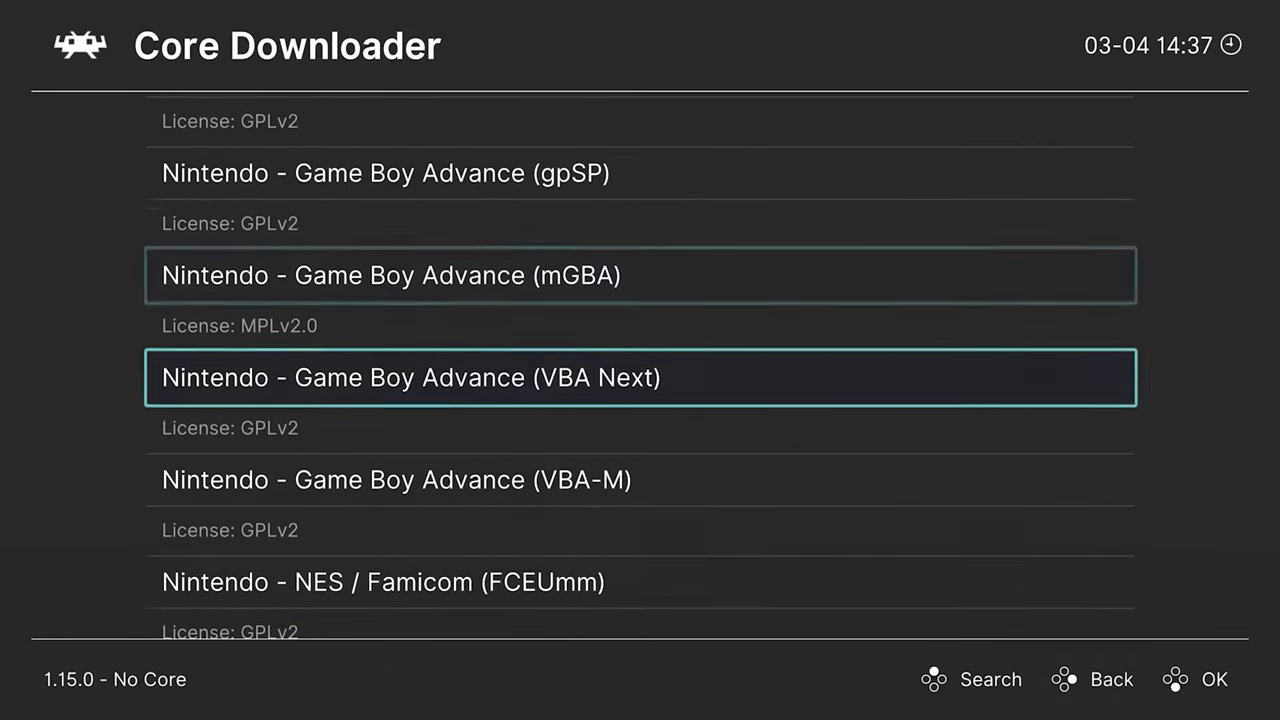
{"action": "key", "text": "Down"}
{"action": "key", "text": "Down"}
{"action": "key", "text": "Down"}
{"action": "key", "text": "Down"}
{"action": "key", "text": "Down"}
{"action": "key", "text": "Down"}
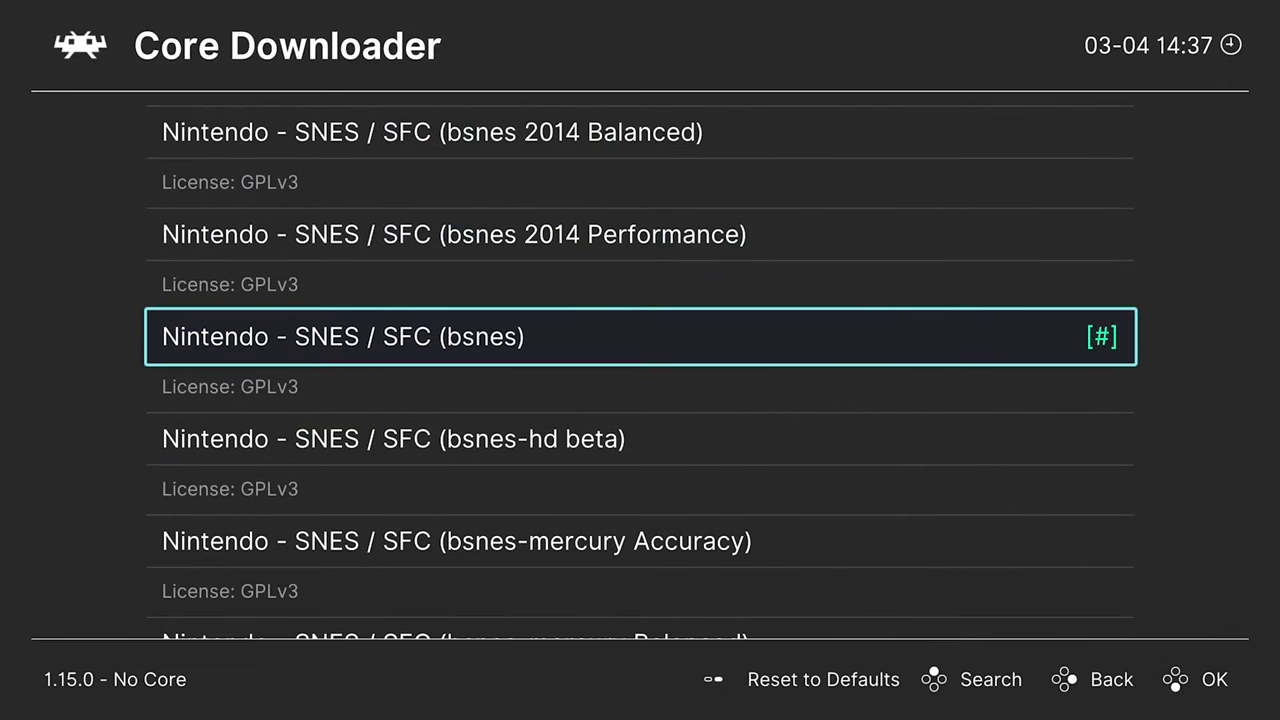
{"action": "key", "text": "Return"}
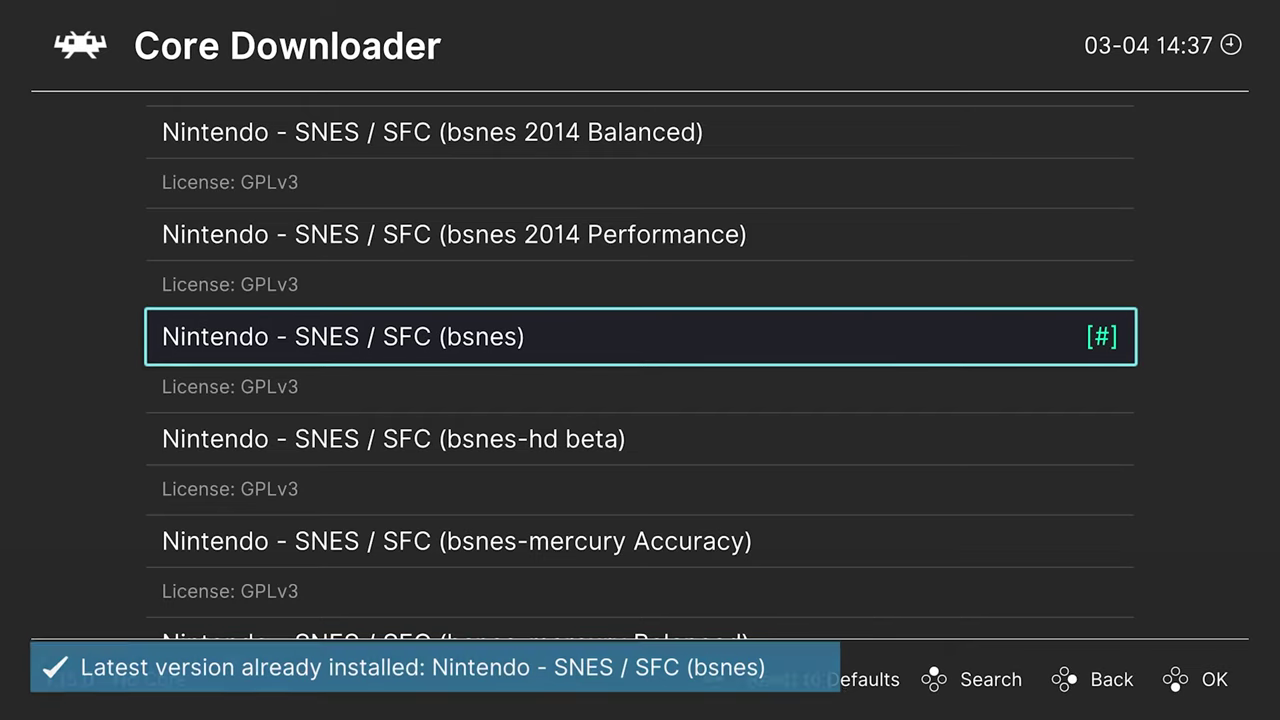
{"action": "key", "text": "BackSpace"}
{"action": "key", "text": "BackSpace"}
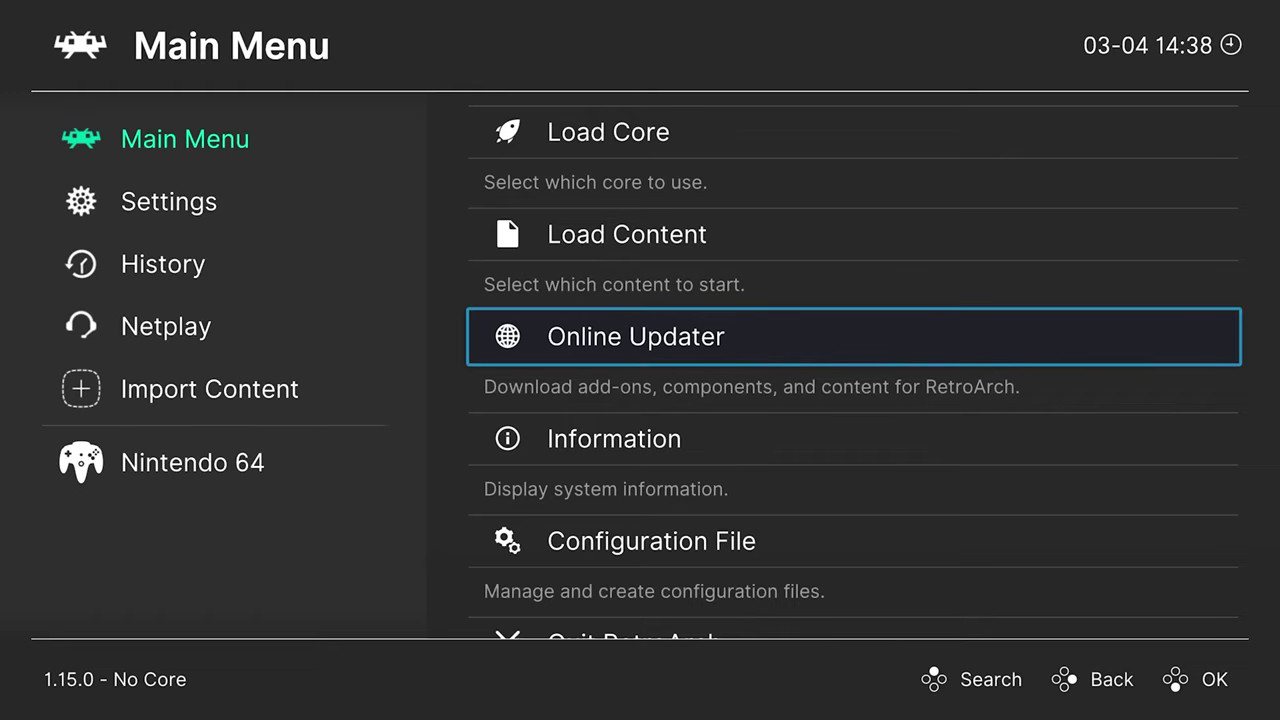
Step: Start loading content by browsing from the root directory /
{"action": "key", "text": "Up"}
{"action": "key", "text": "Return"}
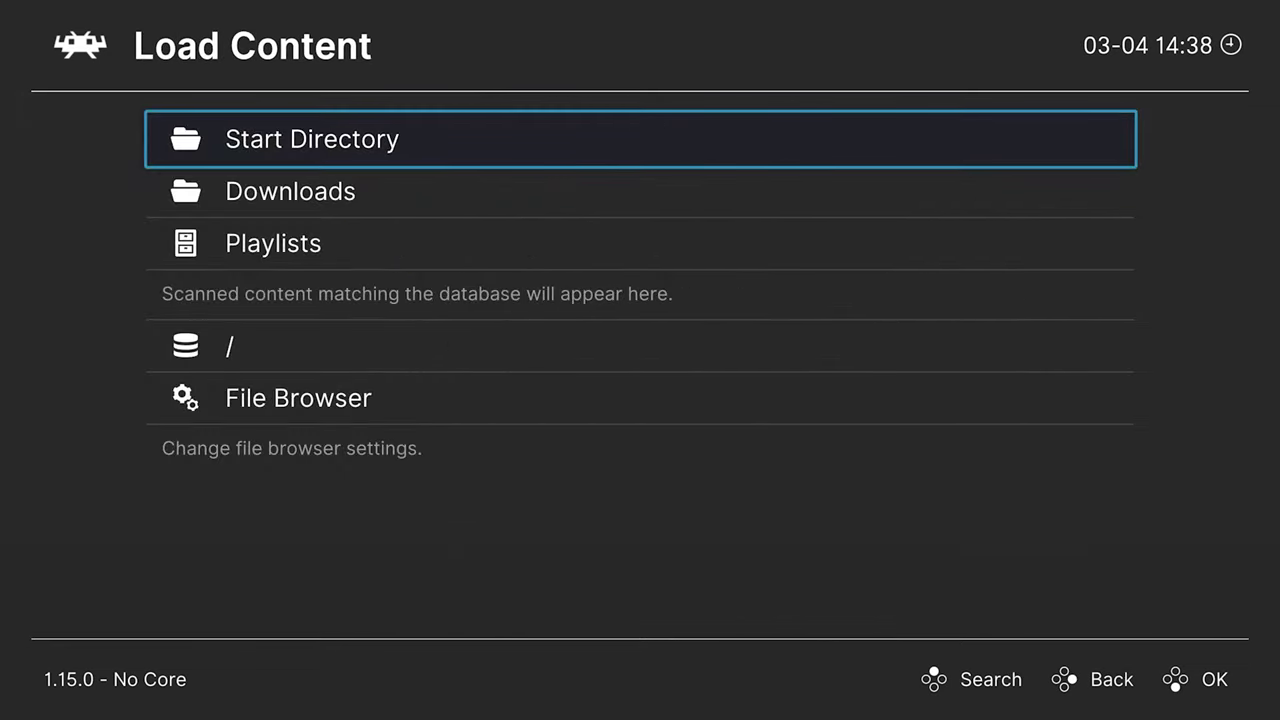
{"action": "key", "text": "Down"}
{"action": "key", "text": "Down"}
{"action": "key", "text": "Down"}
{"action": "key", "text": "Down"}
{"action": "key", "text": "Up"}
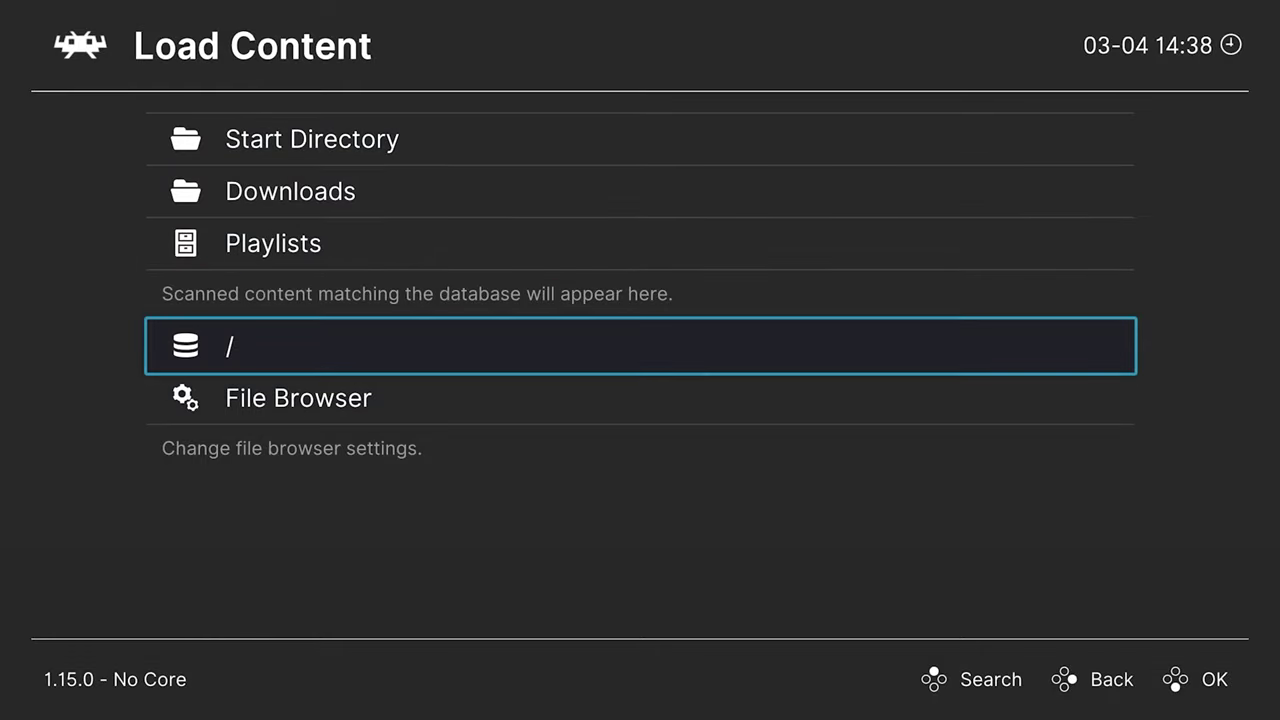
{"action": "key", "text": "Return"}
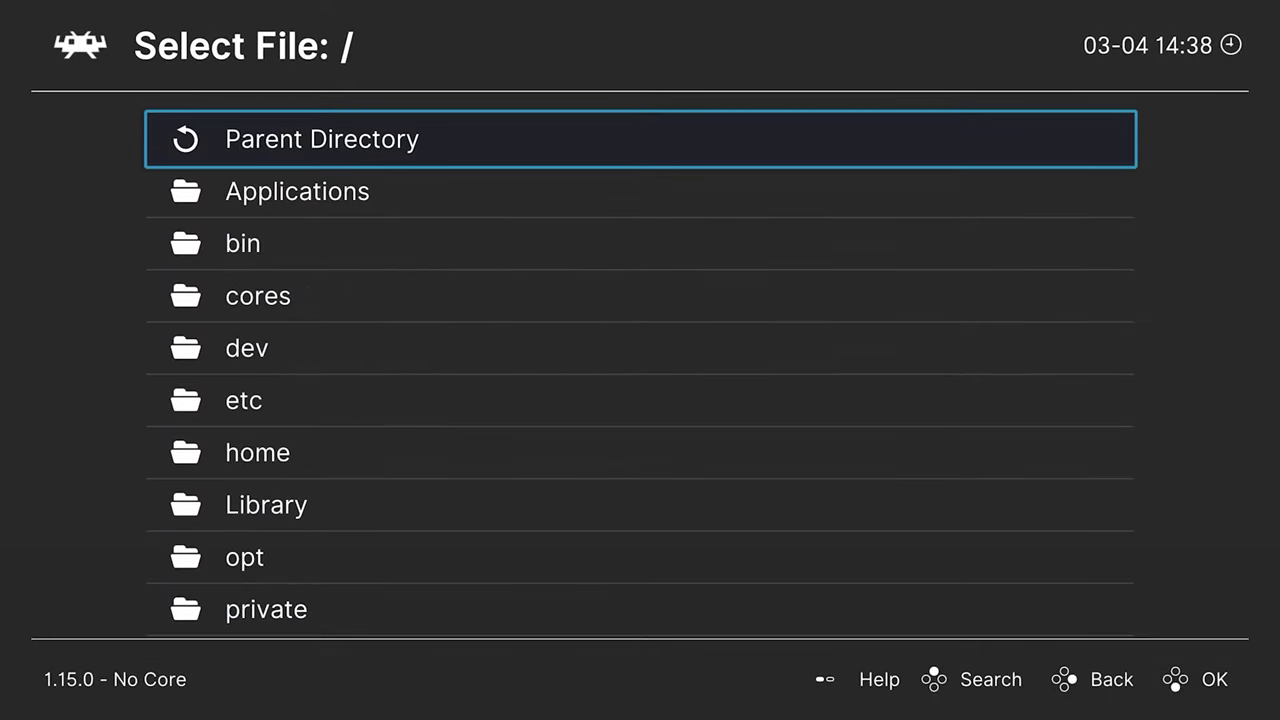
Step: Browse to the /Volumes/Emulation/Games folder for the content to load
{"action": "key", "text": "Up"}
{"action": "key", "text": "Return"}
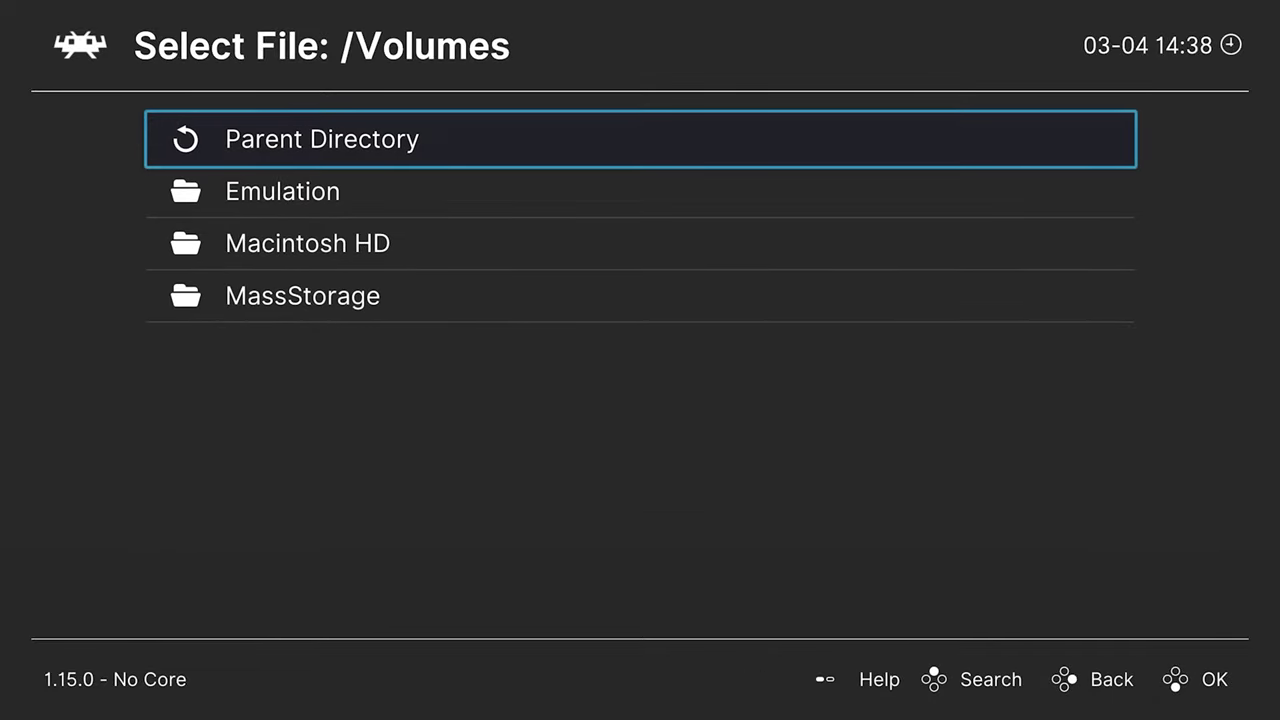
{"action": "key", "text": "Down"}
{"action": "key", "text": "Return"}
{"action": "key", "text": "Down"}
{"action": "key", "text": "Down"}
{"action": "key", "text": "Return"}
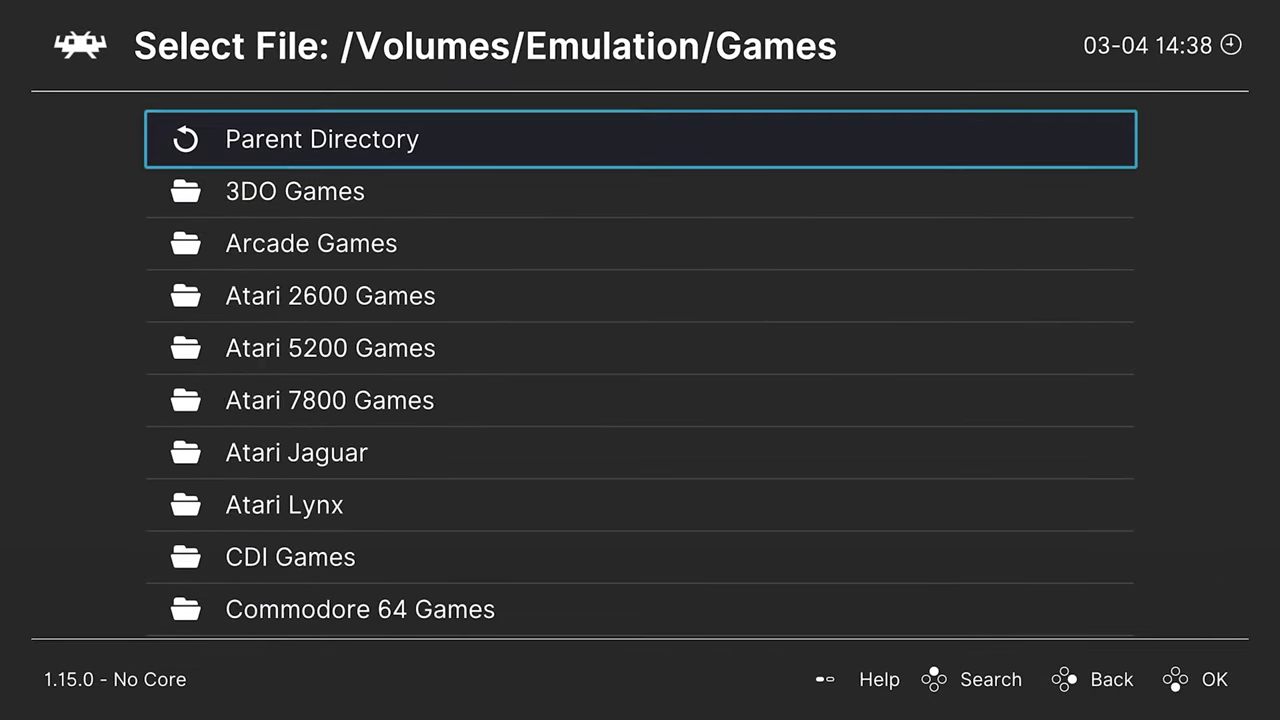
Step: Load Donkey Kong Country (USA) (Rev 2).sfc from the SNES Games folder
{"action": "key", "text": "Up"}
{"action": "key", "text": "Up"}
{"action": "key", "text": "Up"}
{"action": "key", "text": "Up"}
{"action": "key", "text": "Up"}
{"action": "key", "text": "Up"}
{"action": "key", "text": "Up"}
{"action": "key", "text": "Return"}
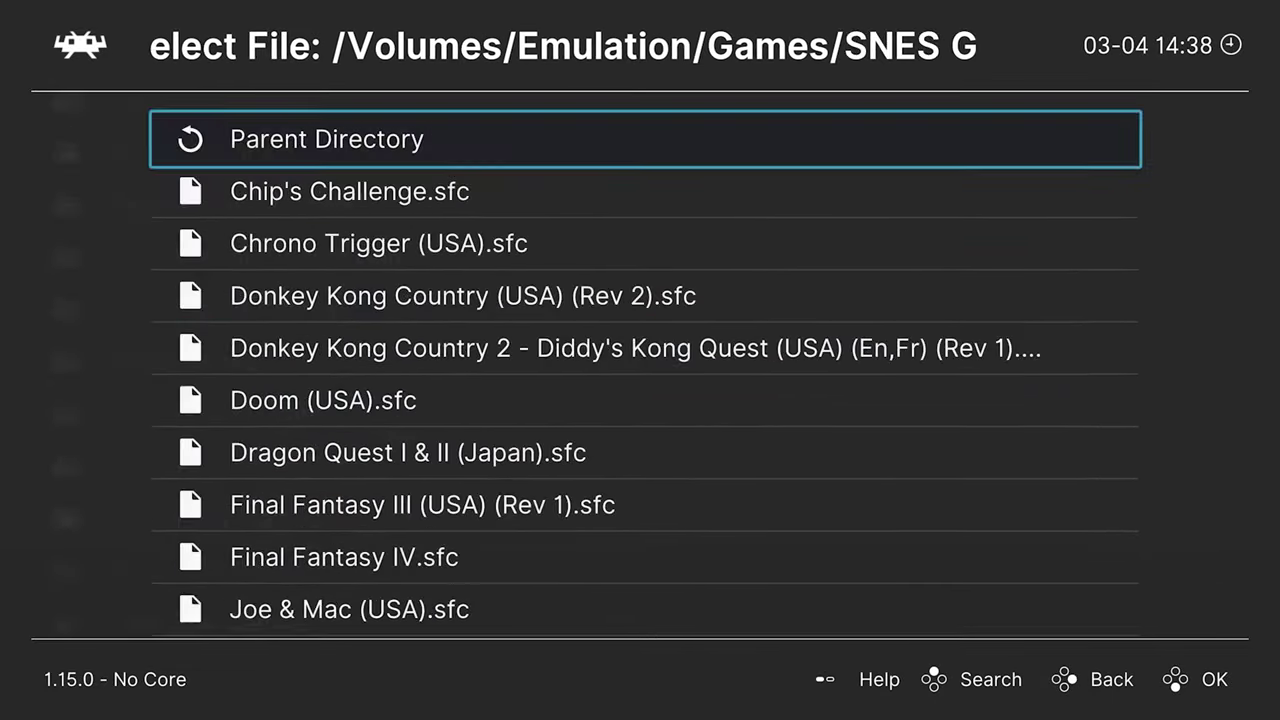
{"action": "key", "text": "Down"}
{"action": "key", "text": "Down"}
{"action": "key", "text": "Down"}
{"action": "key", "text": "Return"}
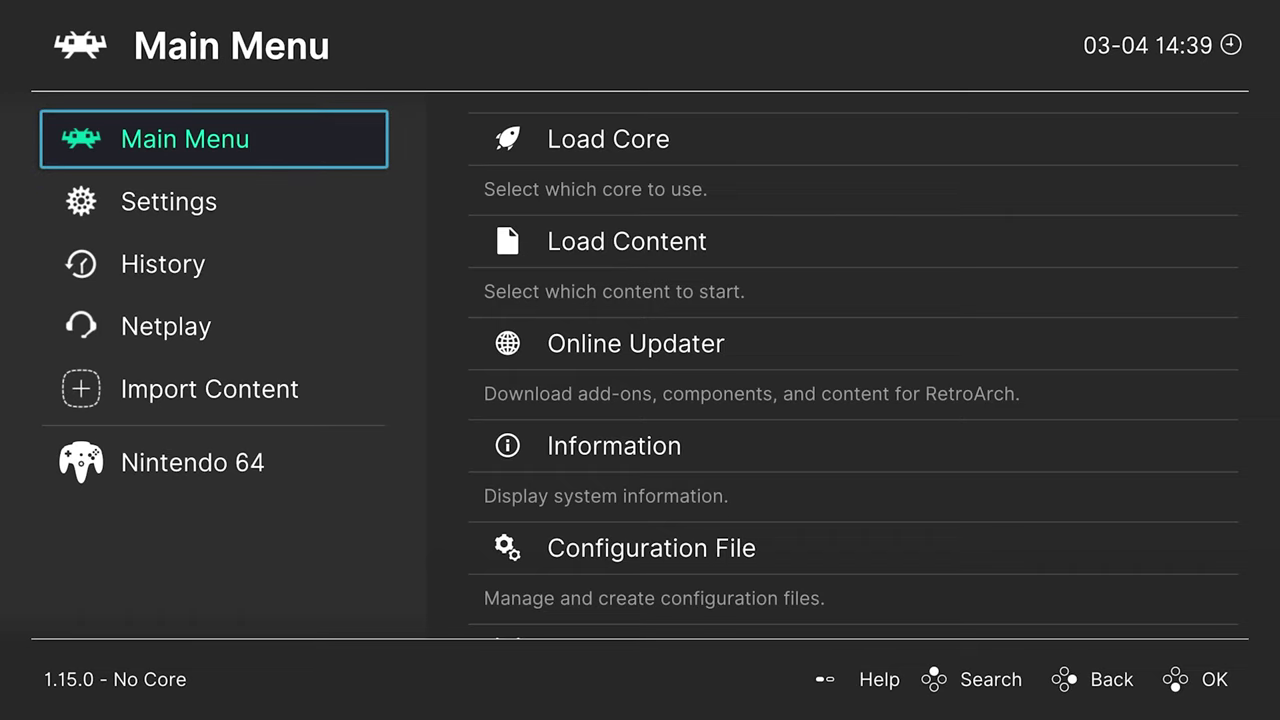
Step: Start a directory scan to import content that matches the database
{"action": "key", "text": "Down"}
{"action": "key", "text": "Down"}
{"action": "key", "text": "Down"}
{"action": "key", "text": "Down"}
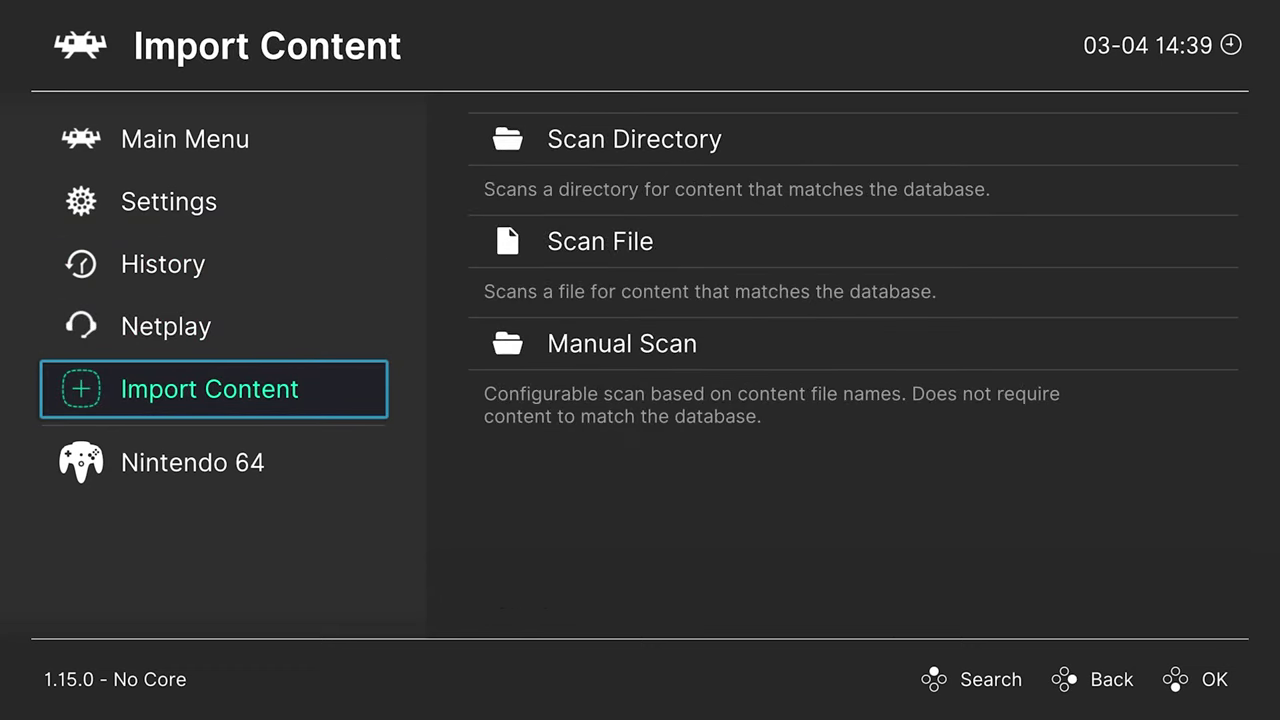
{"action": "key", "text": "Right"}
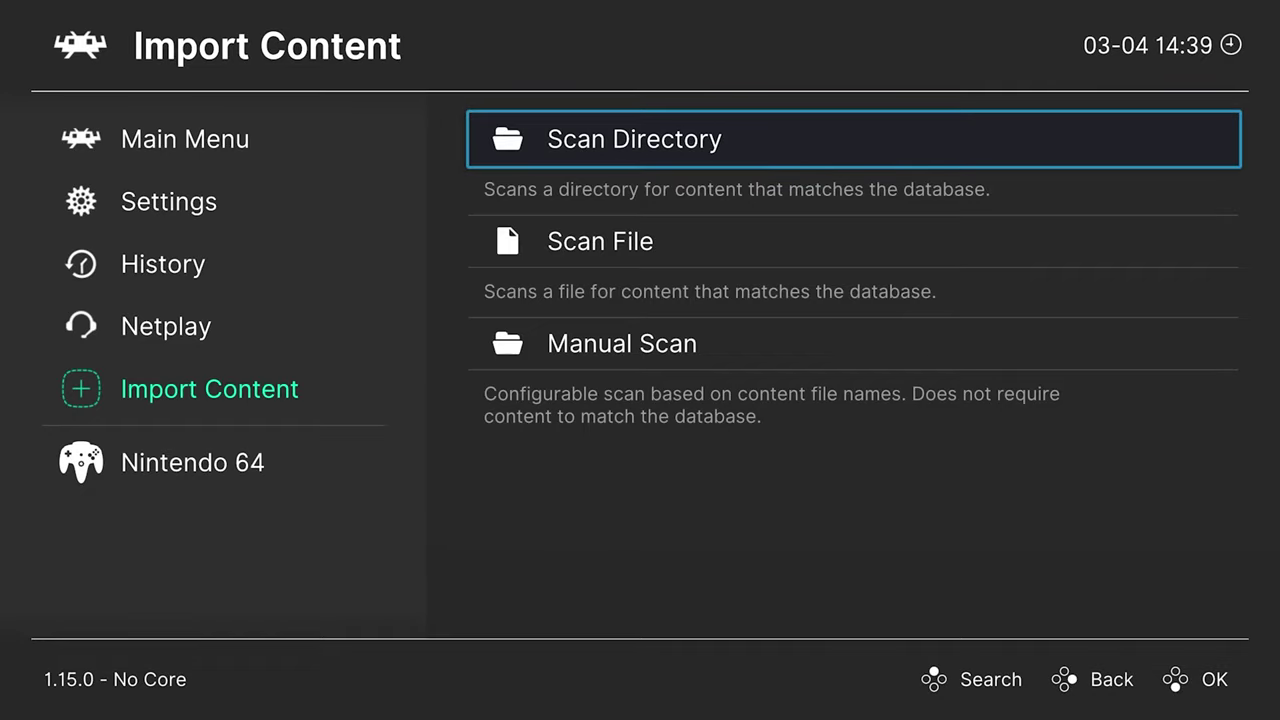
{"action": "key", "text": "Return"}
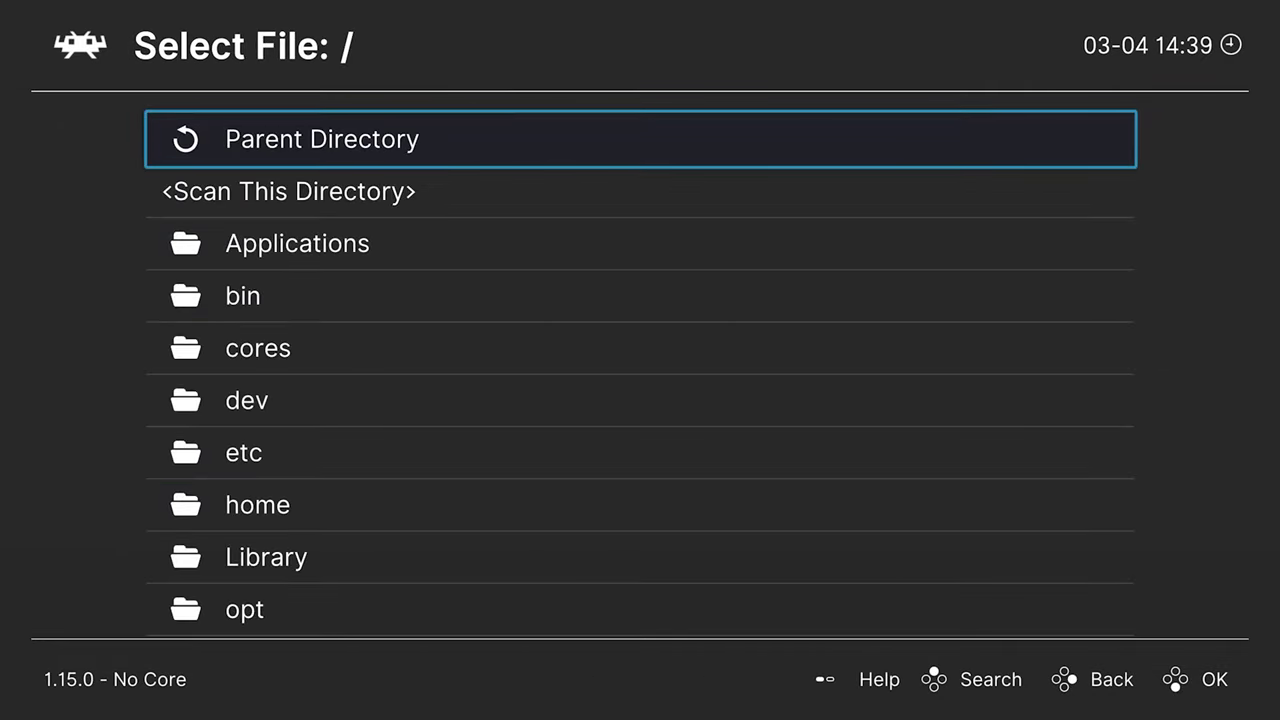
Step: Browse to the /Volumes/Emulation/Games folder for the directory scan
{"action": "key", "text": "Up"}
{"action": "key", "text": "Return"}
{"action": "key", "text": "Down"}
{"action": "key", "text": "Down"}
{"action": "key", "text": "Return"}
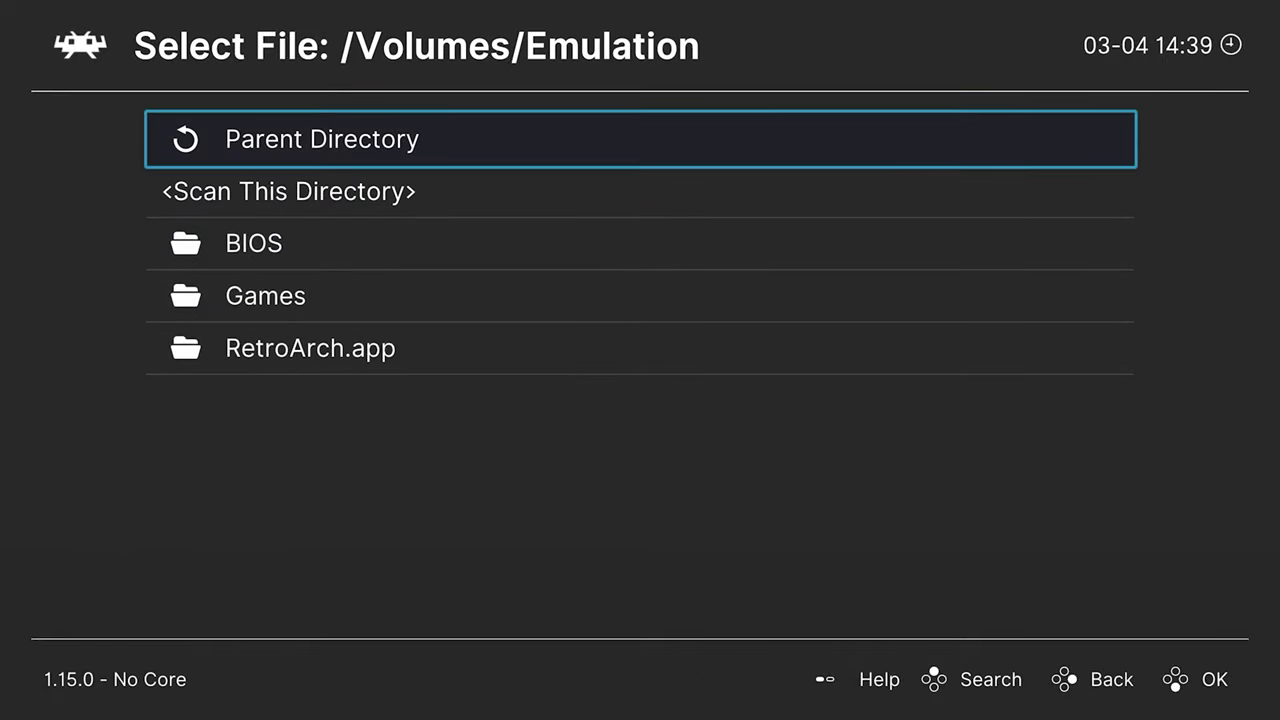
{"action": "key", "text": "Down"}
{"action": "key", "text": "Down"}
{"action": "key", "text": "Down"}
{"action": "key", "text": "Return"}
Step: Scan the SNES Games directory for games
{"action": "key", "text": "Up"}
{"action": "key", "text": "Up"}
{"action": "key", "text": "Up"}
{"action": "key", "text": "Up"}
{"action": "key", "text": "Up"}
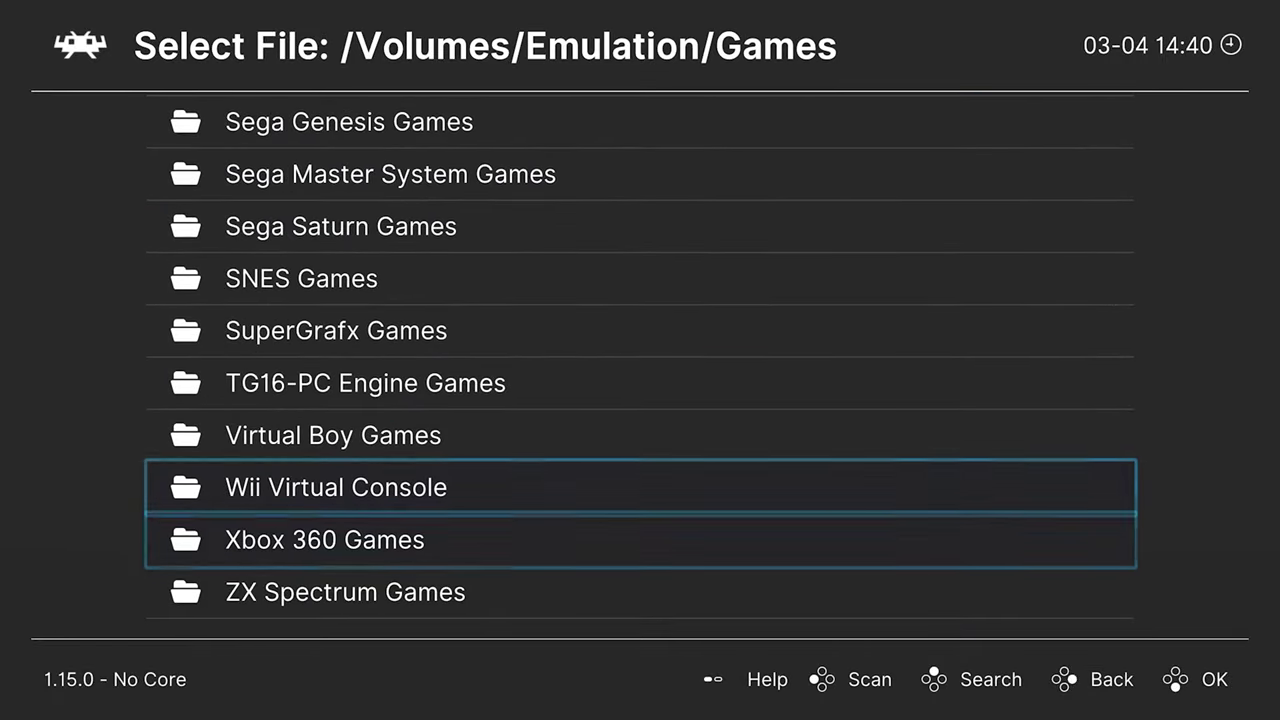
{"action": "key", "text": "Up"}
{"action": "key", "text": "Up"}
{"action": "key", "text": "Return"}
{"action": "key", "text": "Down"}
{"action": "key", "text": "Return"}
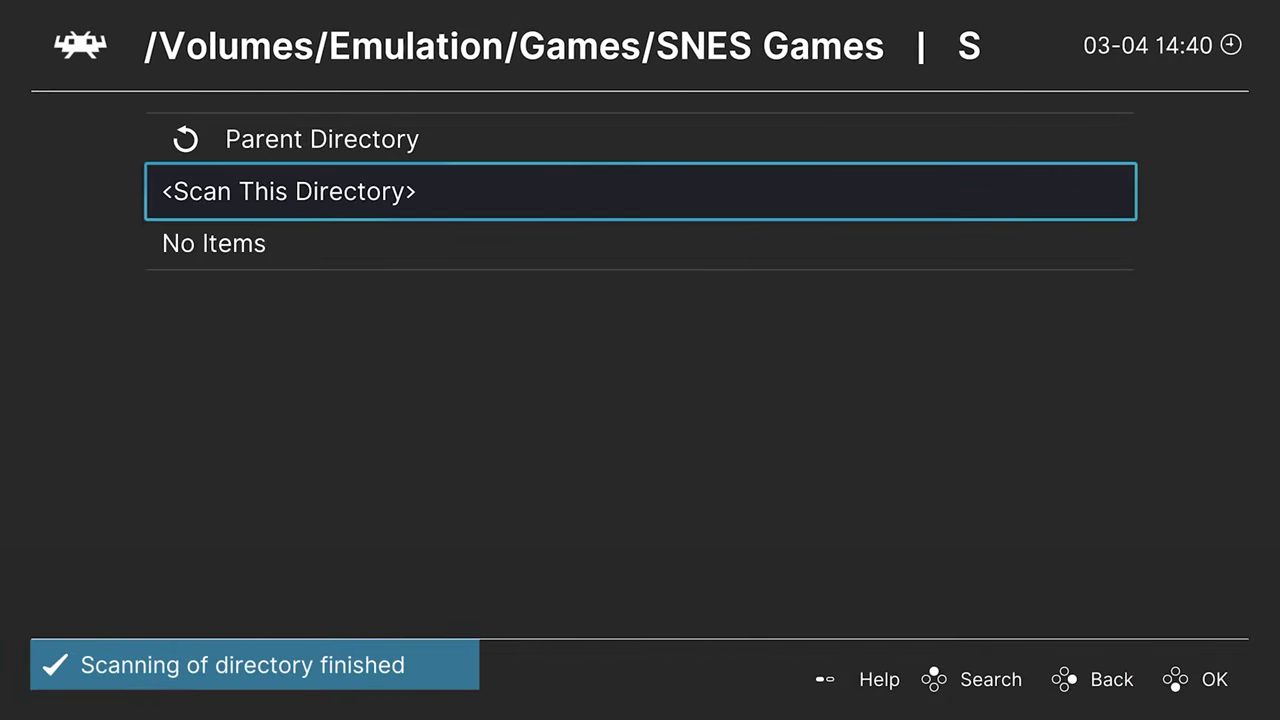
Step: Leave the directory scan and show the Super Nintendo Entertainment System playlist
{"action": "key", "text": "BackSpace"}
{"action": "key", "text": "BackSpace"}
{"action": "key", "text": "BackSpace"}
{"action": "key", "text": "BackSpace"}
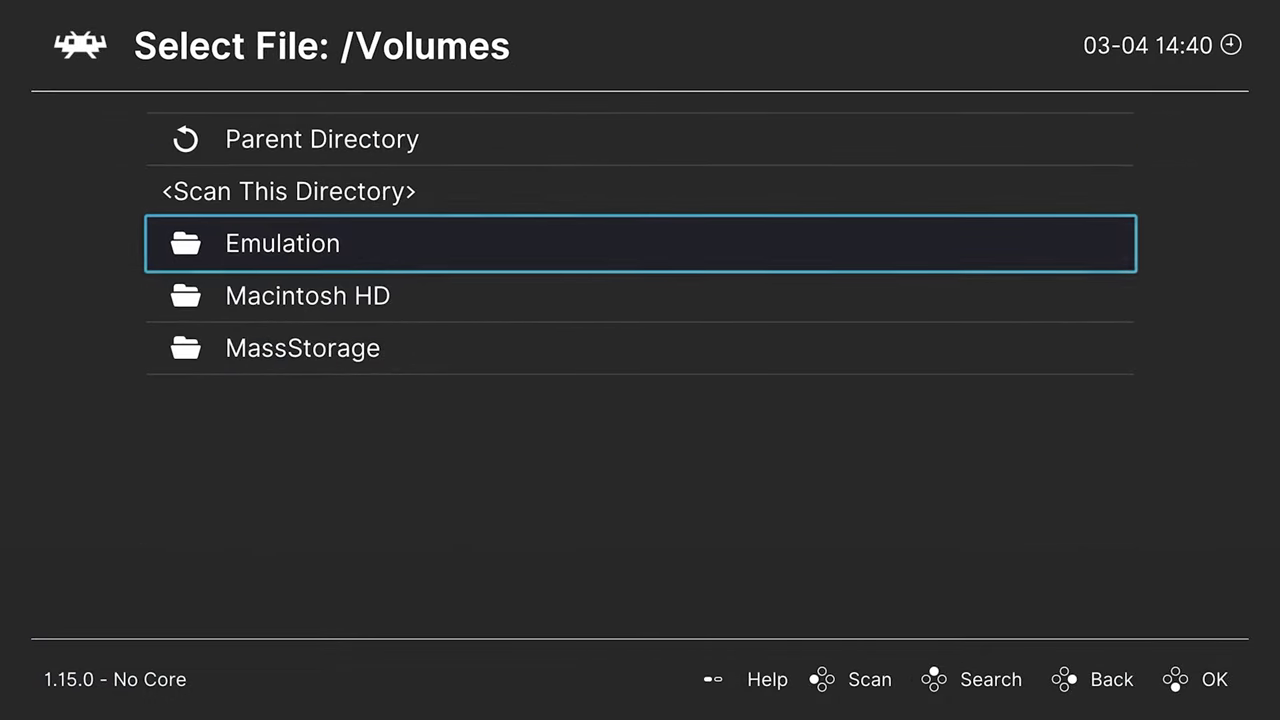
{"action": "key", "text": "BackSpace"}
{"action": "key", "text": "Down"}
{"action": "key", "text": "Down"}
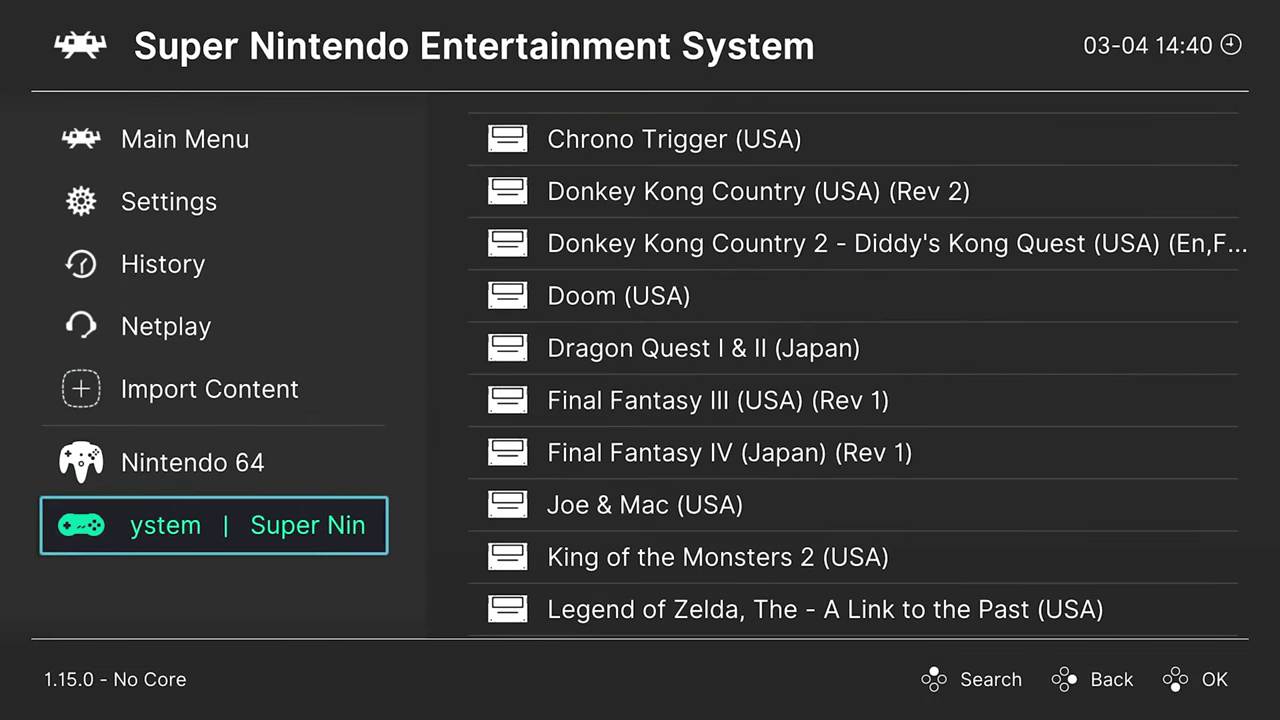
Step: Look through the games and their thumbnails in the Super Nintendo Entertainment System playlist, returning to Chrono Trigger (USA)
{"action": "key", "text": "Right"}
{"action": "key", "text": "Down"}
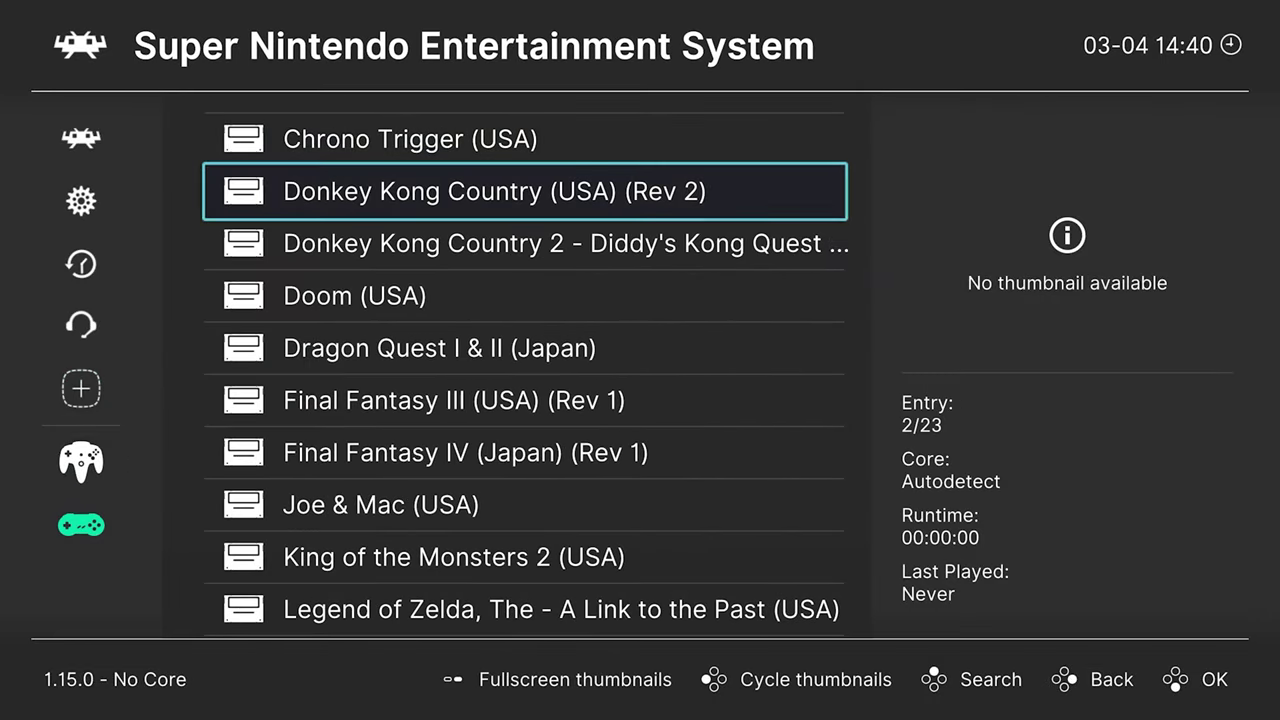
{"action": "key", "text": "Down"}
{"action": "key", "text": "Down"}
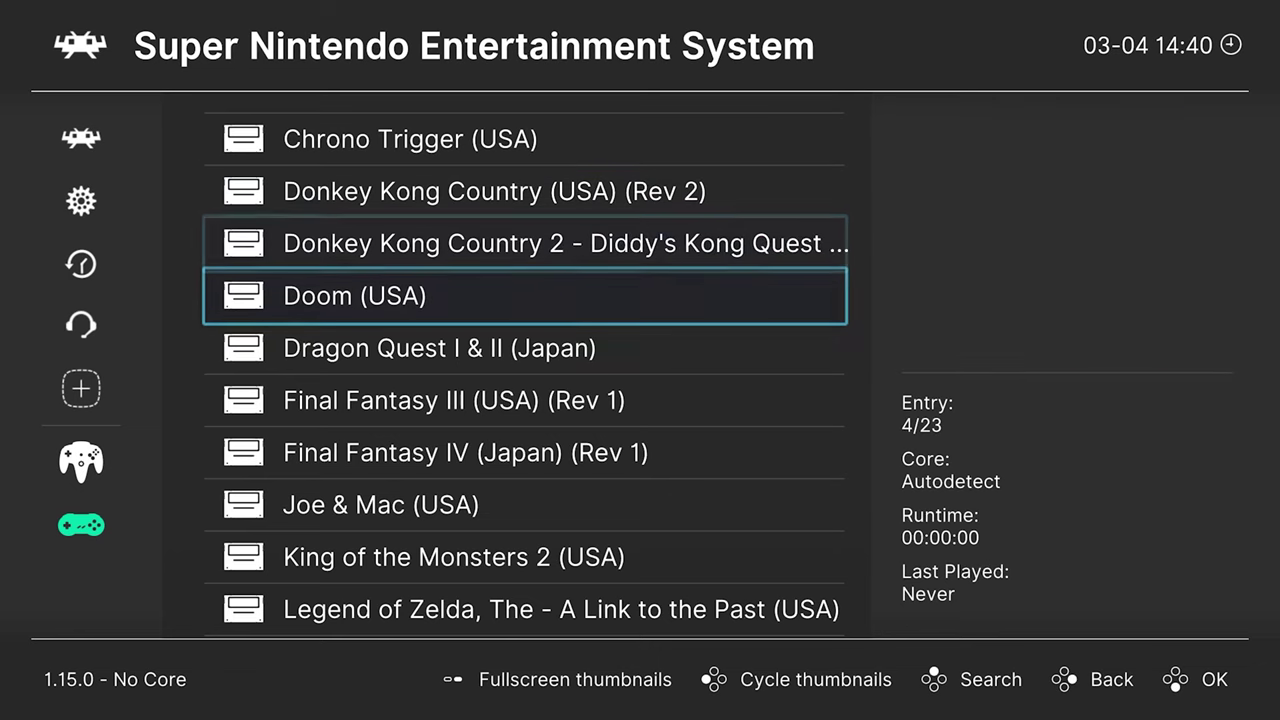
{"action": "key", "text": "Down"}
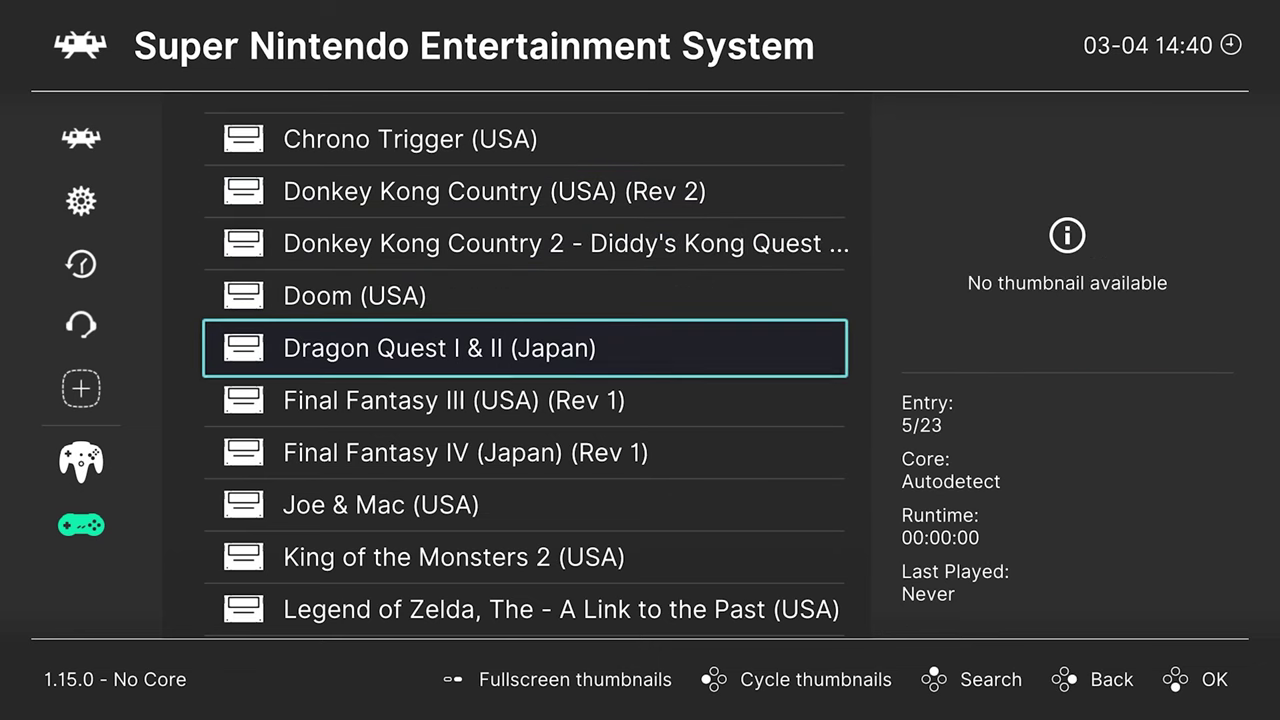
{"action": "key", "text": "Up"}
{"action": "key", "text": "Up"}
{"action": "key", "text": "Up"}
{"action": "key", "text": "Up"}
{"action": "key", "text": "Up"}
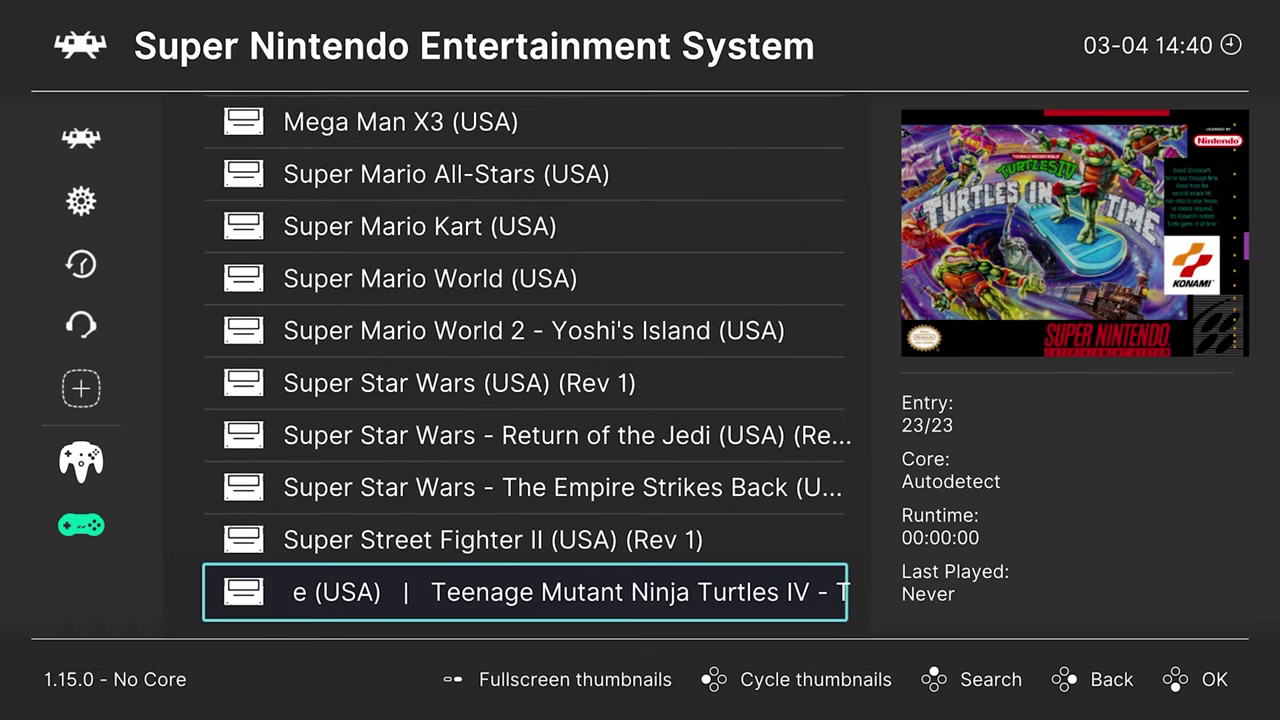
{"action": "key", "text": "Up"}
{"action": "key", "text": "Up"}
{"action": "key", "text": "Up"}
{"action": "key", "text": "Home"}
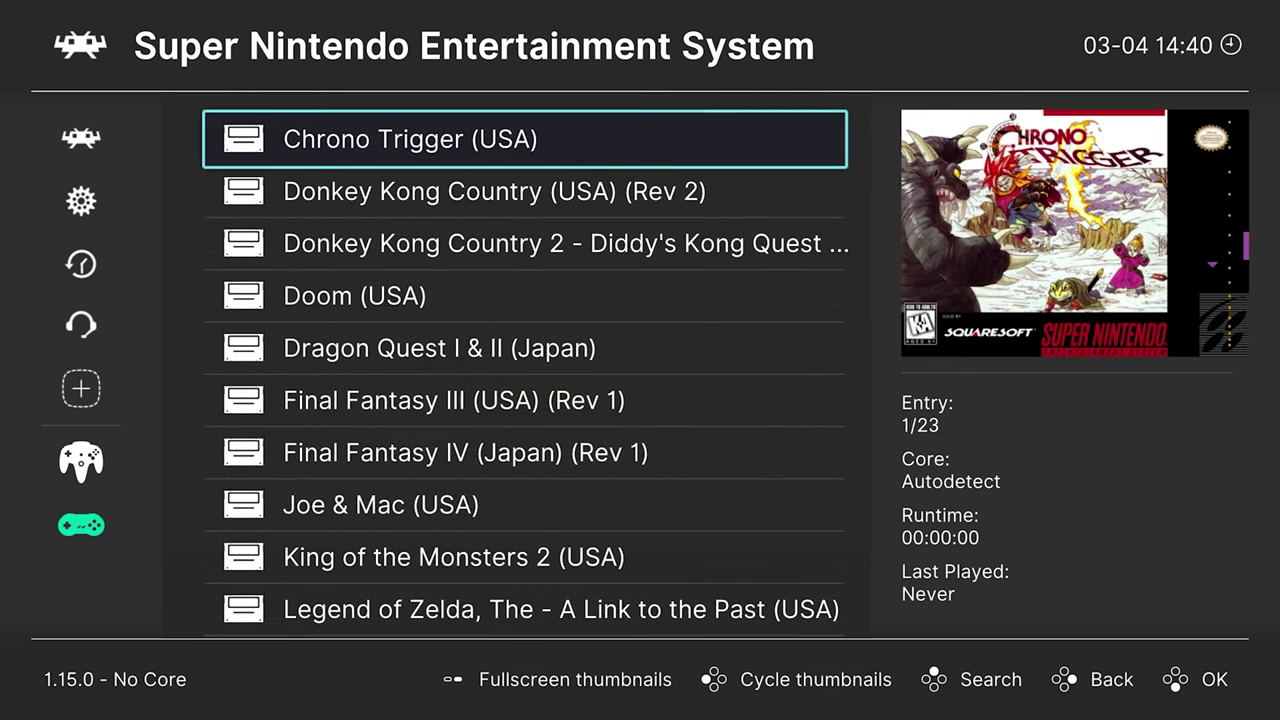
Step: Leave the playlist and open the content directory selection of a Manual Scan under Import Content
{"action": "key", "text": "Left"}
{"action": "key", "text": "Up"}
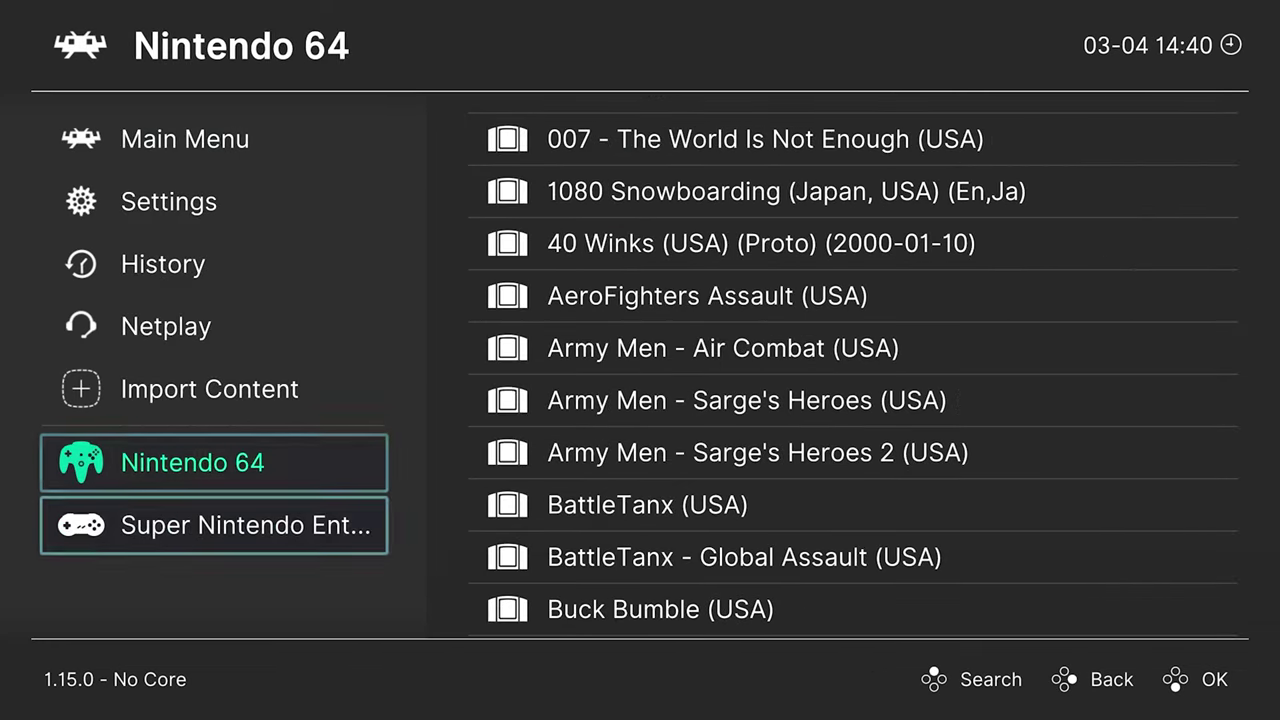
{"action": "key", "text": "Up"}
{"action": "key", "text": "Down"}
{"action": "key", "text": "Down"}
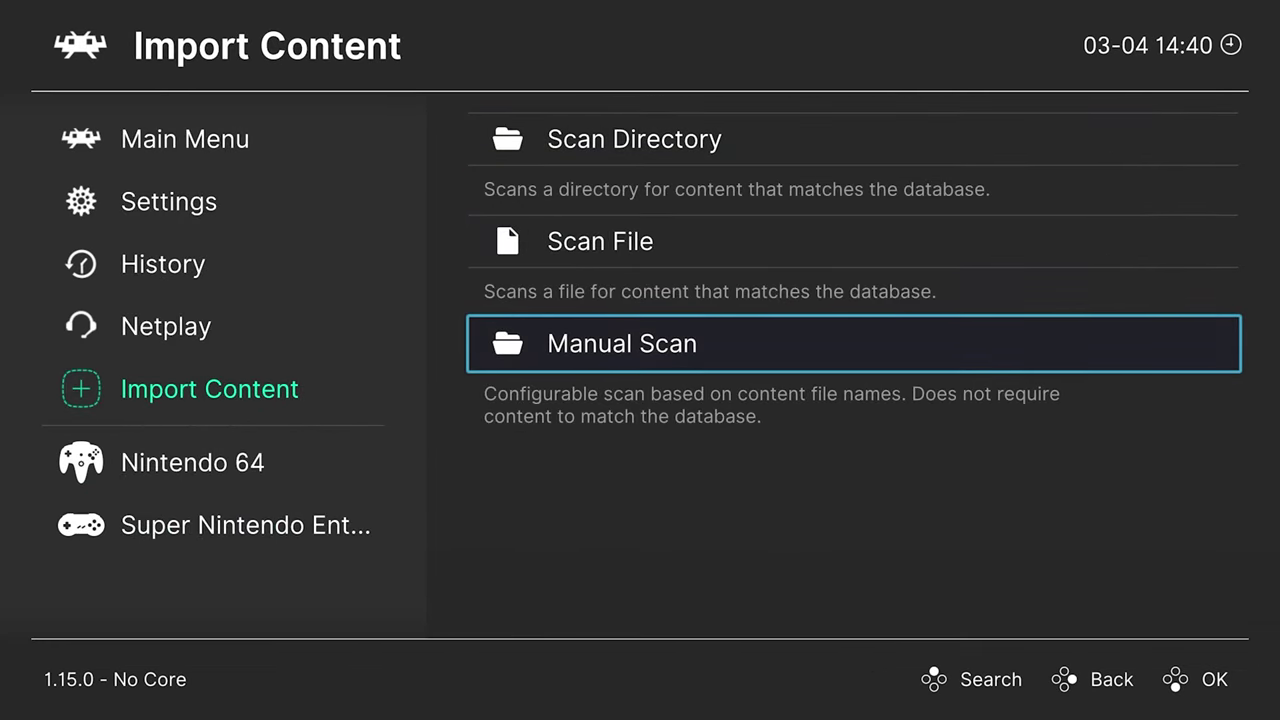
{"action": "key", "text": "Return"}
{"action": "key", "text": "Return"}
{"action": "key", "text": "Return"}
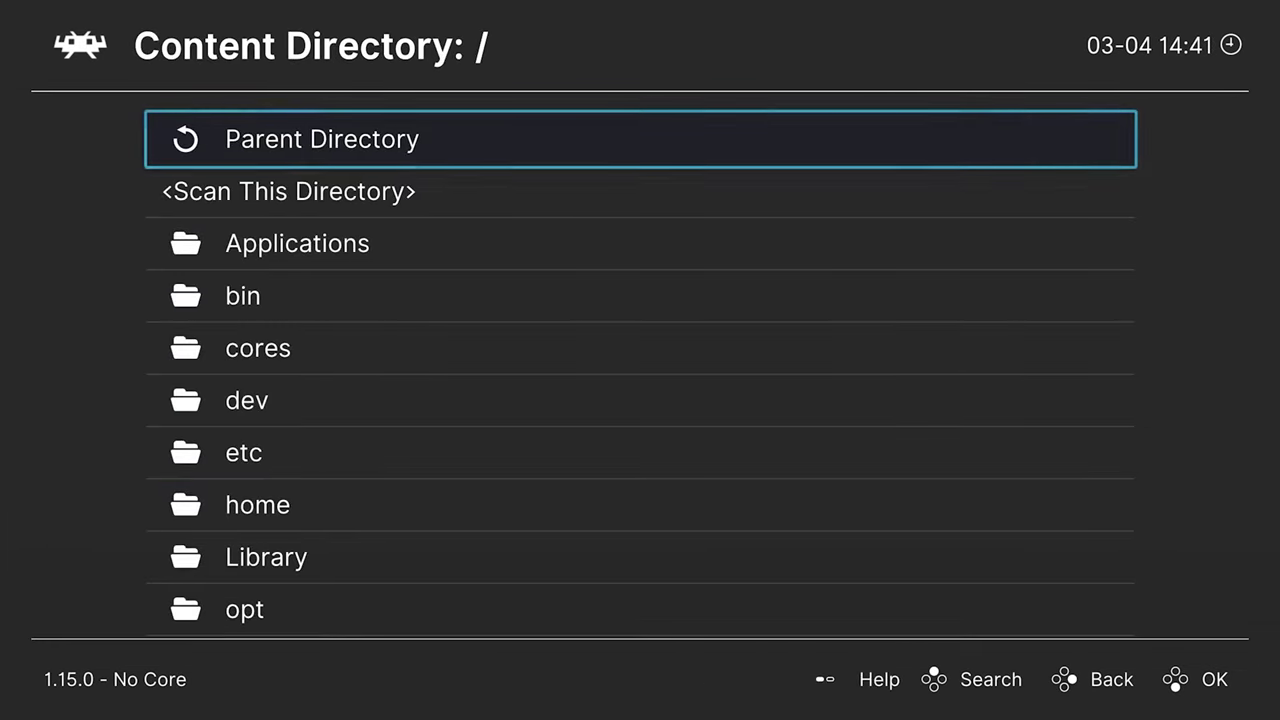
Step: Set the manual scan's content directory to /Volumes/Emulation/Games/SNES Games
{"action": "key", "text": "Up"}
{"action": "key", "text": "Return"}
{"action": "key", "text": "Down"}
{"action": "key", "text": "Down"}
{"action": "key", "text": "Return"}
{"action": "key", "text": "Up"}
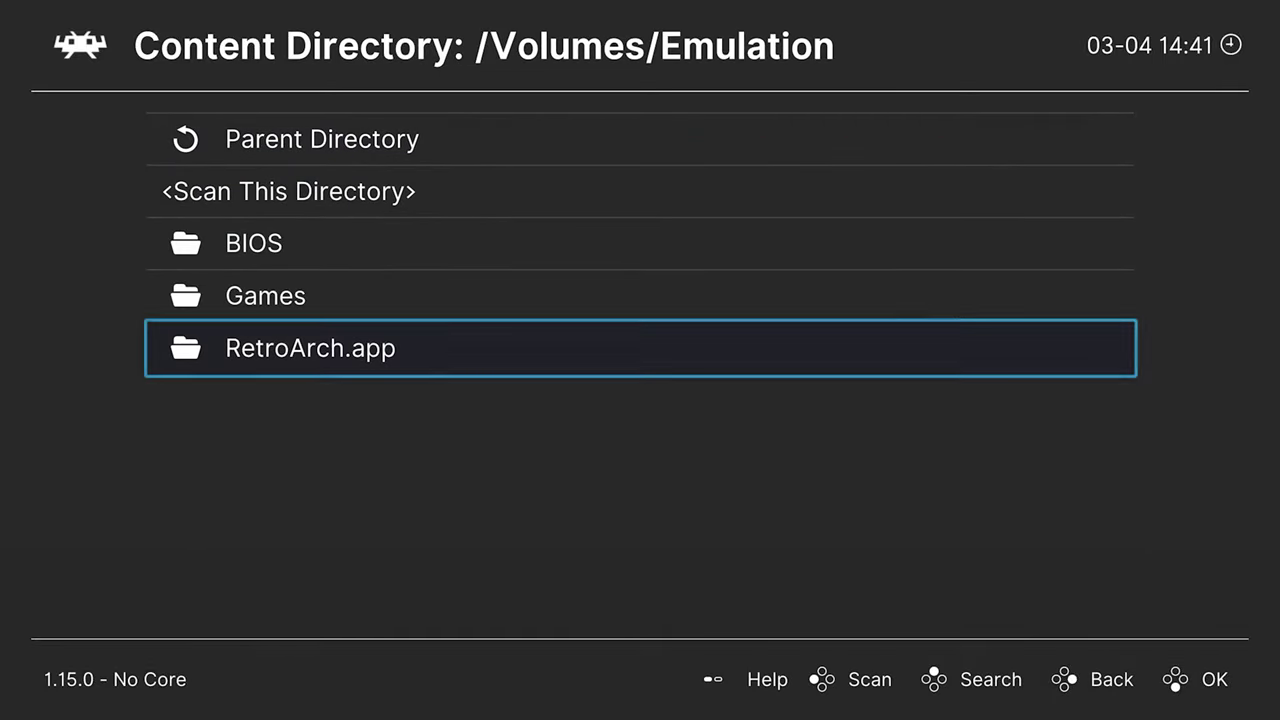
{"action": "key", "text": "Up"}
{"action": "key", "text": "Return"}
{"action": "key", "text": "Up"}
{"action": "key", "text": "Up"}
{"action": "key", "text": "Up"}
{"action": "key", "text": "Up"}
{"action": "key", "text": "Up"}
{"action": "key", "text": "Up"}
{"action": "key", "text": "Up"}
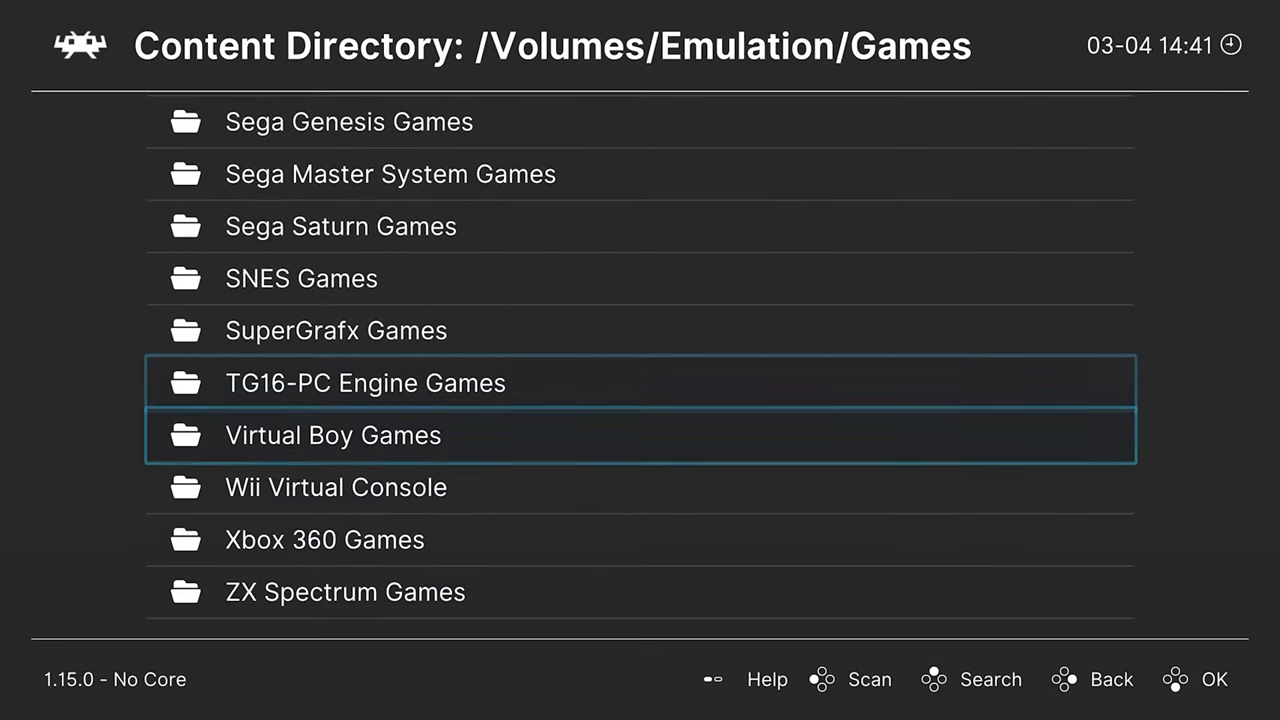
{"action": "key", "text": "Return"}
{"action": "key", "text": "Down"}
{"action": "key", "text": "Return"}
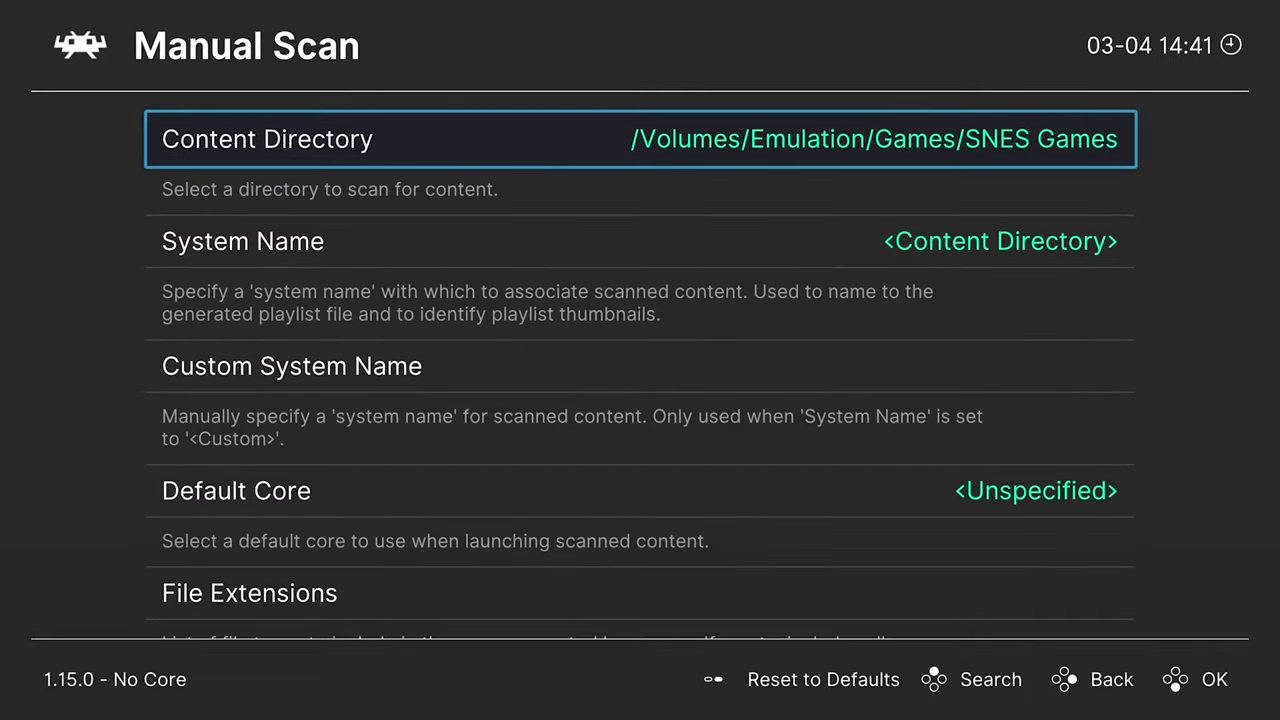
Step: Set the manual scan's system name to Nintendo - Super Nintendo Entertainment System
{"action": "key", "text": "Down"}
{"action": "key", "text": "Return"}
{"action": "key", "text": "Down"}
{"action": "key", "text": "Down"}
{"action": "key", "text": "Down"}
{"action": "key", "text": "Down"}
{"action": "key", "text": "Down"}
{"action": "key", "text": "Down"}
{"action": "key", "text": "Down"}
{"action": "key", "text": "Down"}
{"action": "key", "text": "Down"}
{"action": "key", "text": "Down"}
{"action": "key", "text": "Down"}
{"action": "key", "text": "Down"}
{"action": "key", "text": "Down"}
{"action": "key", "text": "Down"}
{"action": "key", "text": "Down"}
{"action": "key", "text": "Down"}
{"action": "key", "text": "Down"}
{"action": "key", "text": "Down"}
{"action": "key", "text": "Down"}
{"action": "key", "text": "Down"}
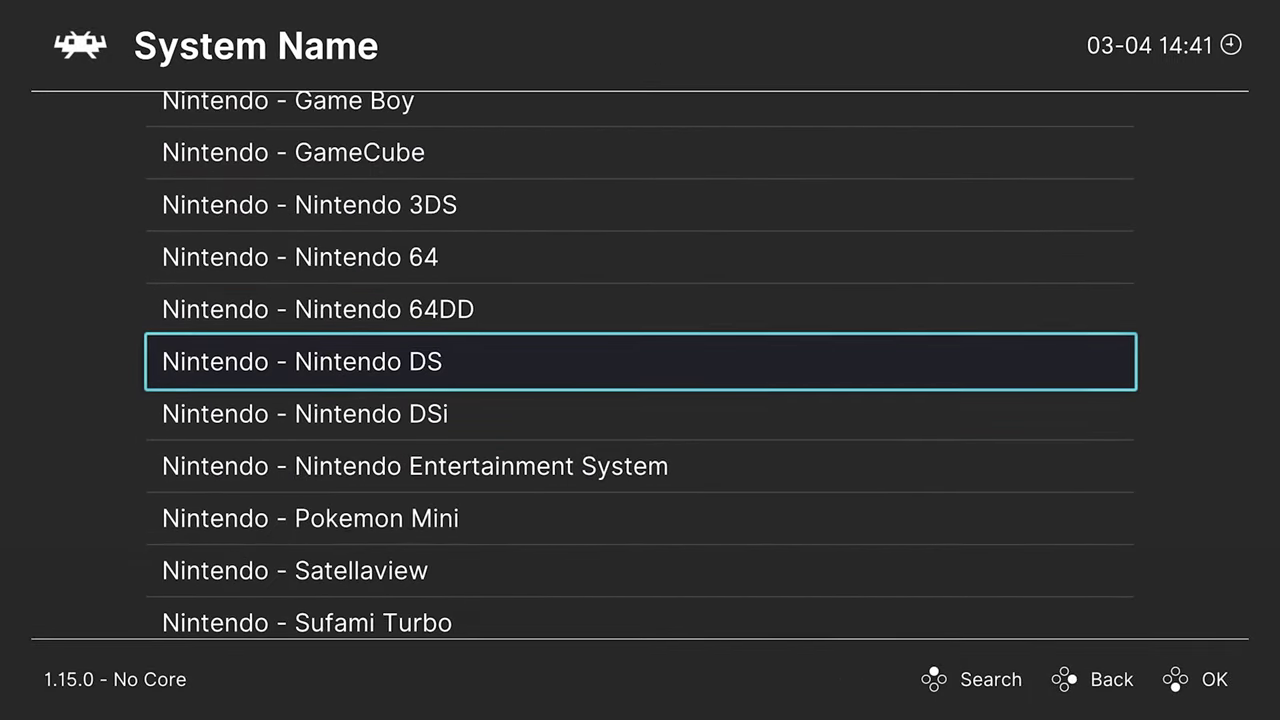
{"action": "key", "text": "Down"}
{"action": "key", "text": "Down"}
{"action": "key", "text": "Down"}
{"action": "key", "text": "Down"}
{"action": "key", "text": "Down"}
{"action": "key", "text": "Down"}
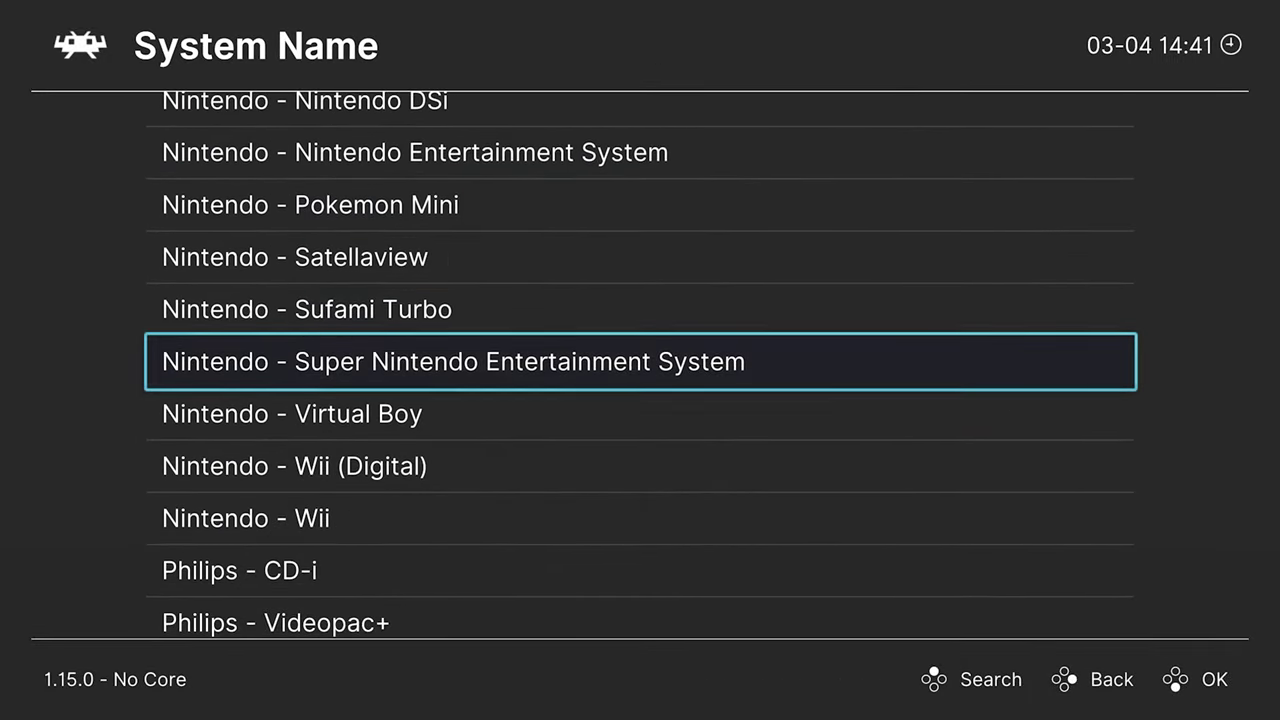
{"action": "key", "text": "Return"}
Step: Set the default core for the scanned content to Nintendo - SNES / SFC (bsnes)
{"action": "key", "text": "Down"}
{"action": "key", "text": "Down"}
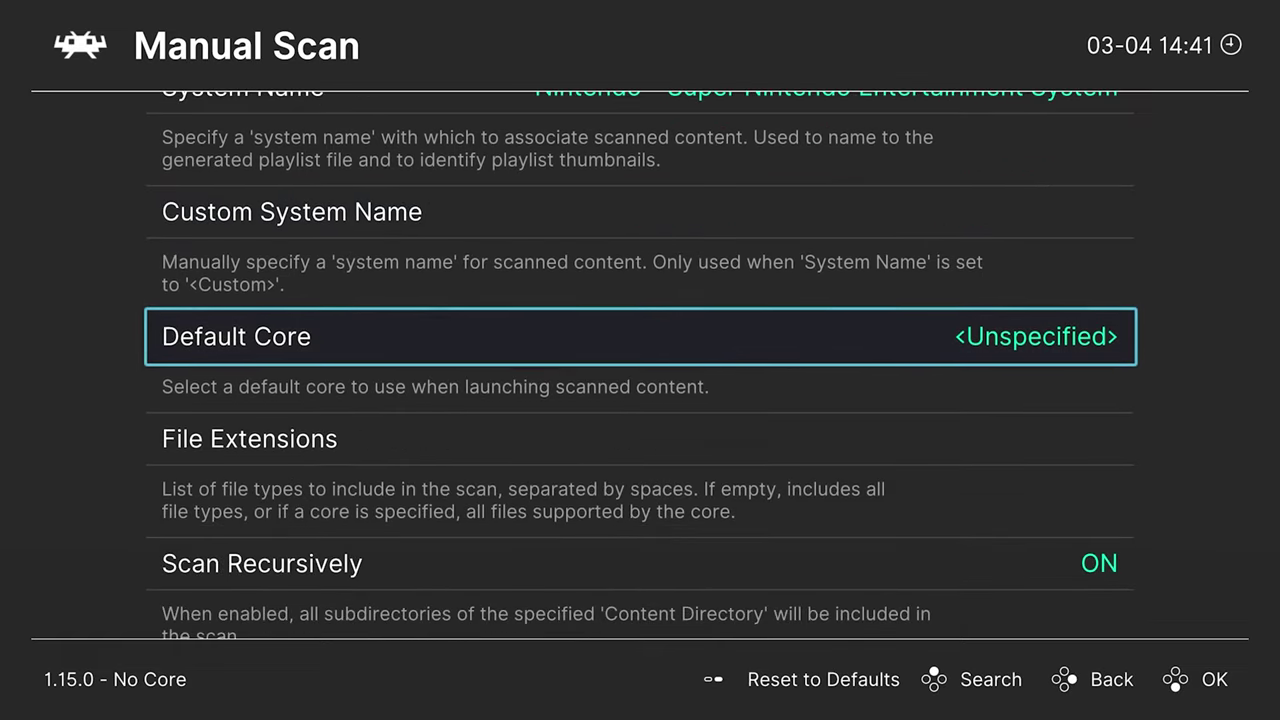
{"action": "key", "text": "Return"}
{"action": "key", "text": "Down"}
{"action": "key", "text": "Down"}
{"action": "key", "text": "Return"}
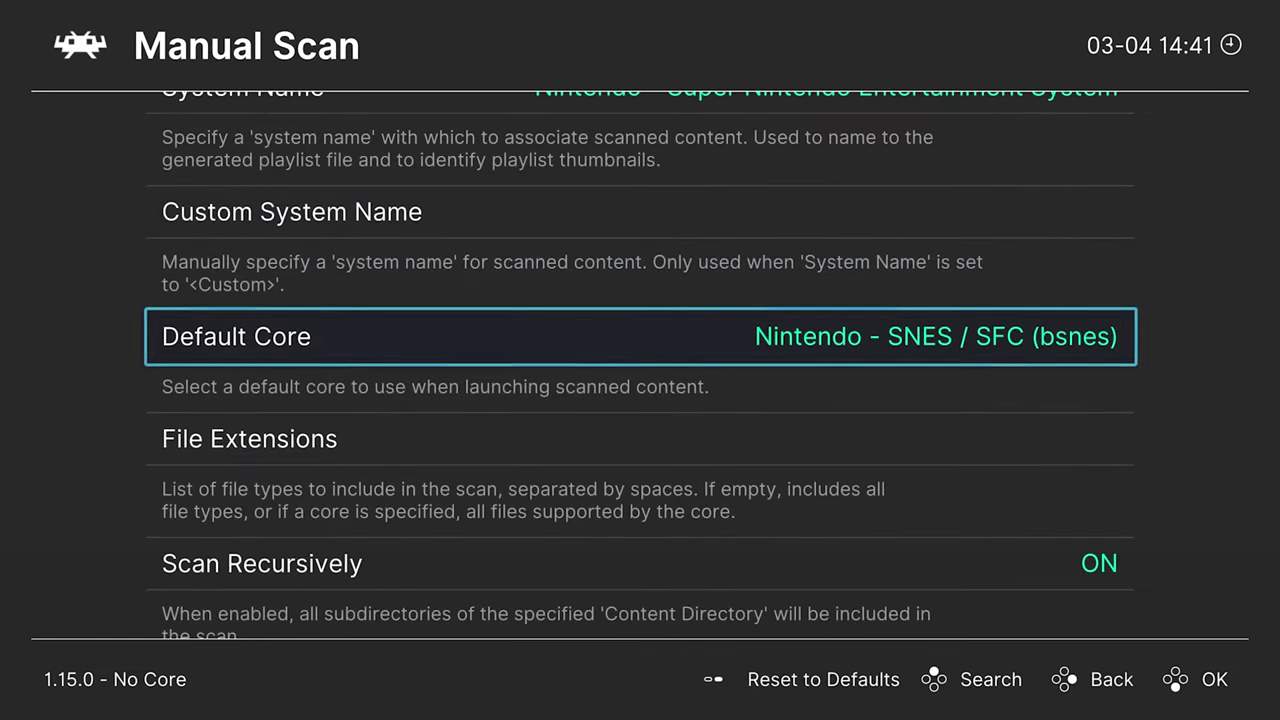
Step: Go through the remaining scan options, start the manual scan and return to Import Content
{"action": "key", "text": "Down"}
{"action": "key", "text": "Down"}
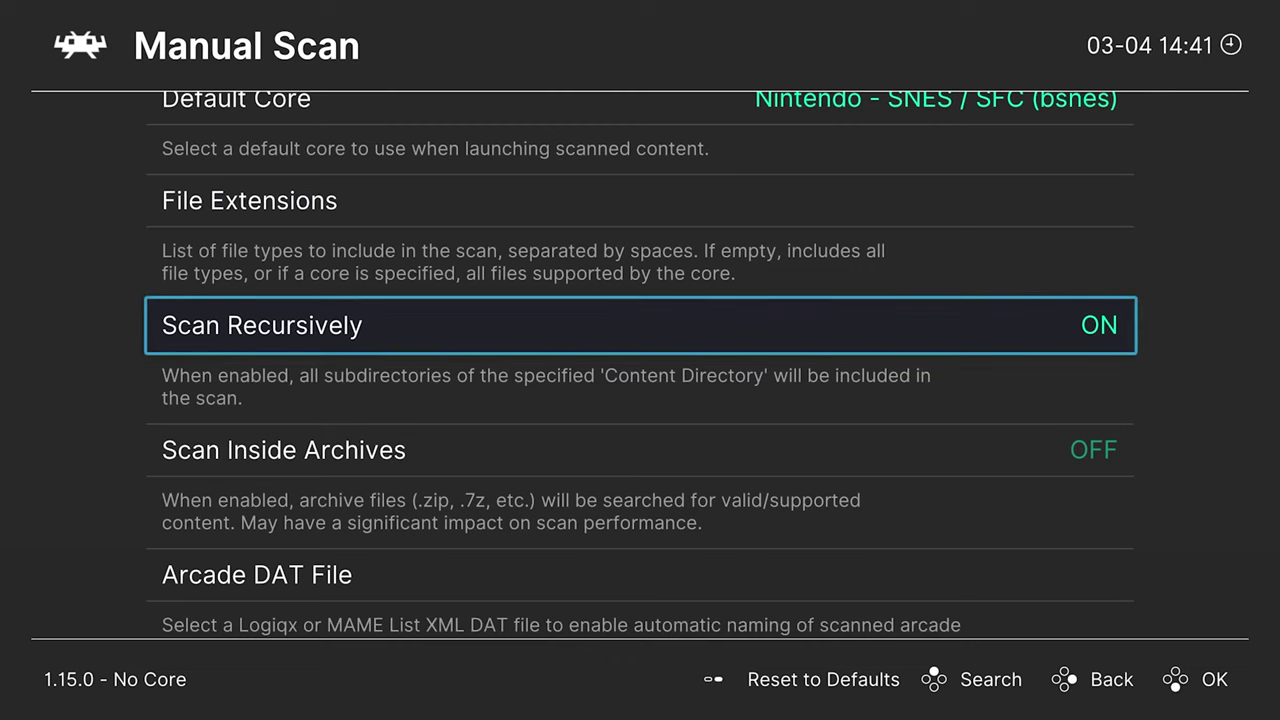
{"action": "key", "text": "Down"}
{"action": "key", "text": "Down"}
{"action": "key", "text": "Down"}
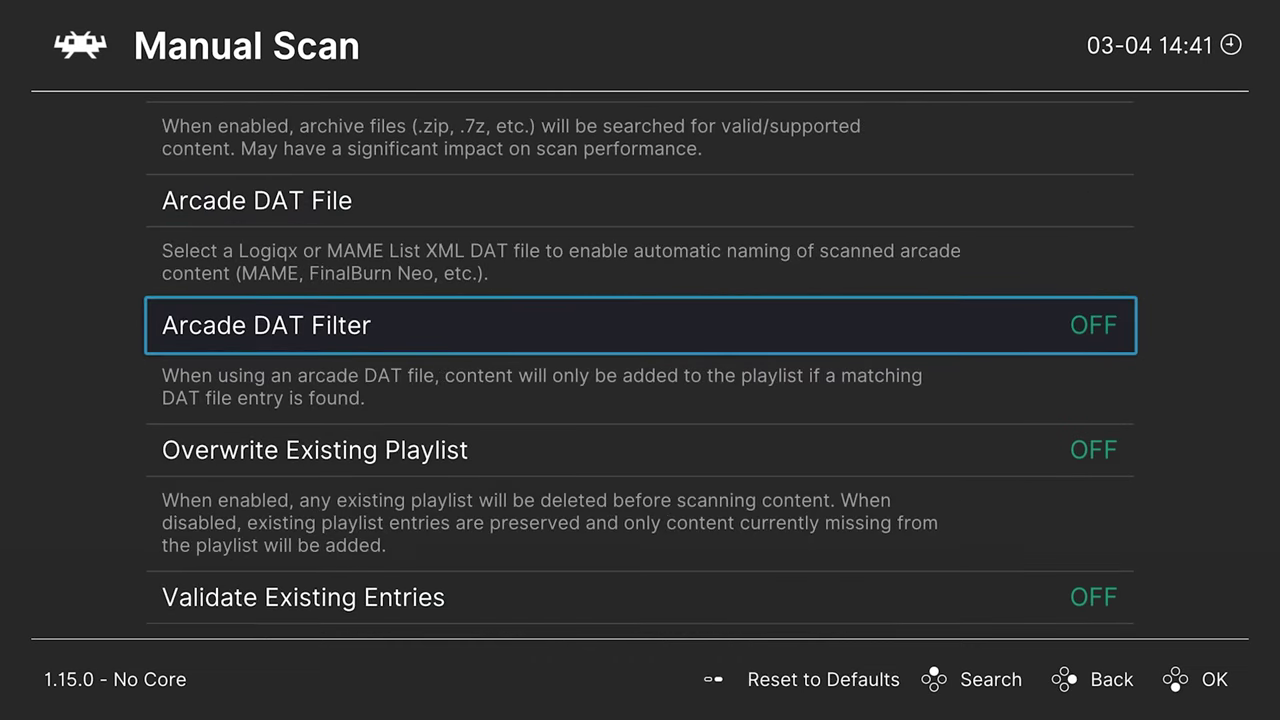
{"action": "key", "text": "Down"}
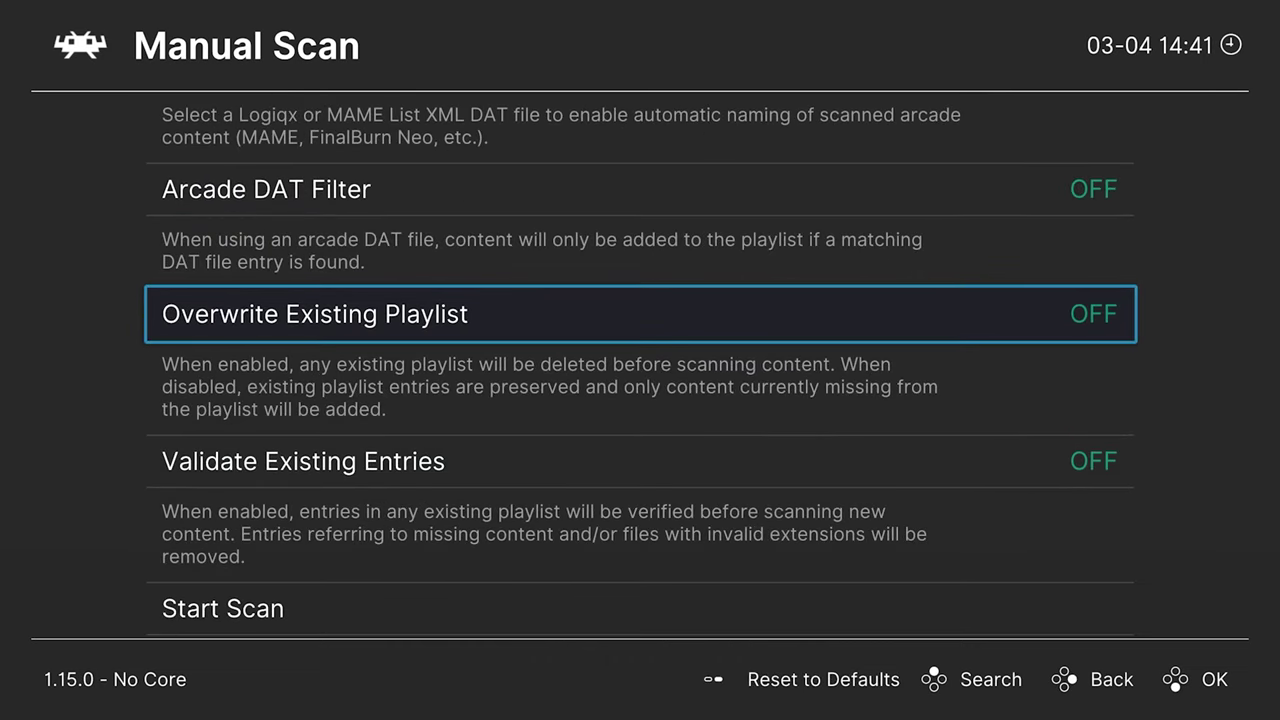
{"action": "key", "text": "Down"}
{"action": "key", "text": "Up"}
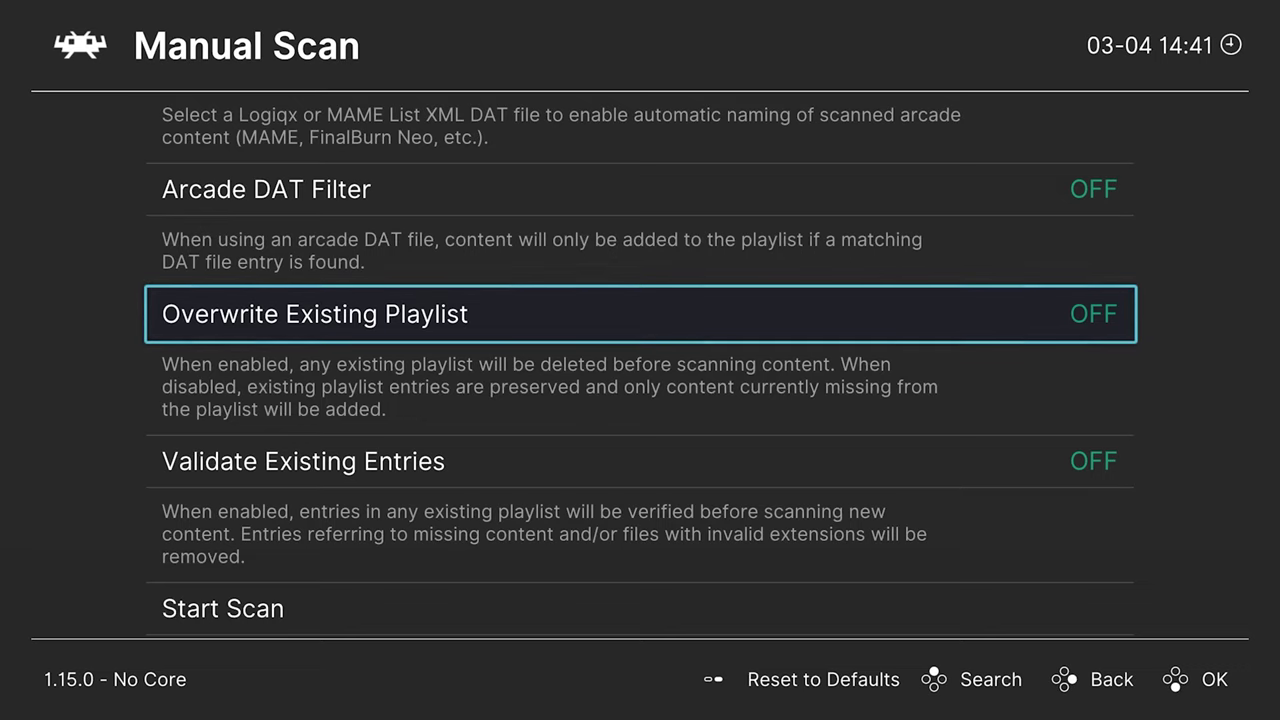
{"action": "key", "text": "Down"}
{"action": "key", "text": "Down"}
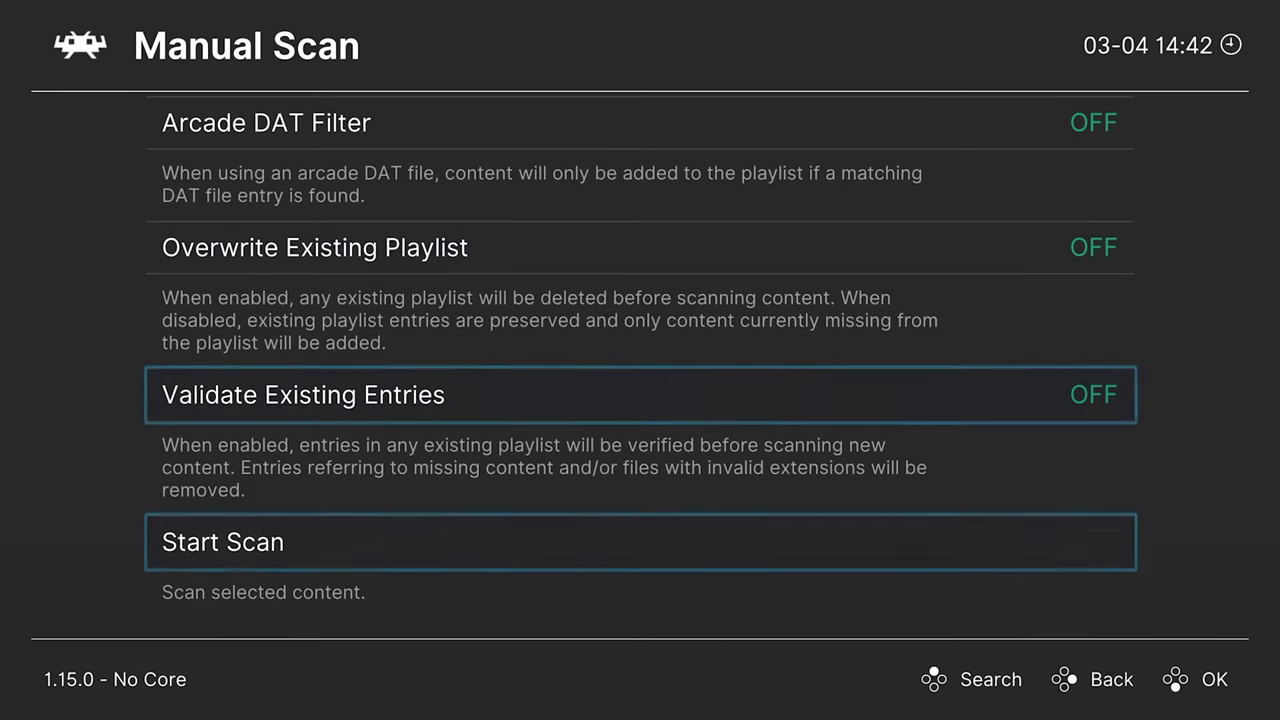
{"action": "key", "text": "Return"}
{"action": "key", "text": "BackSpace"}
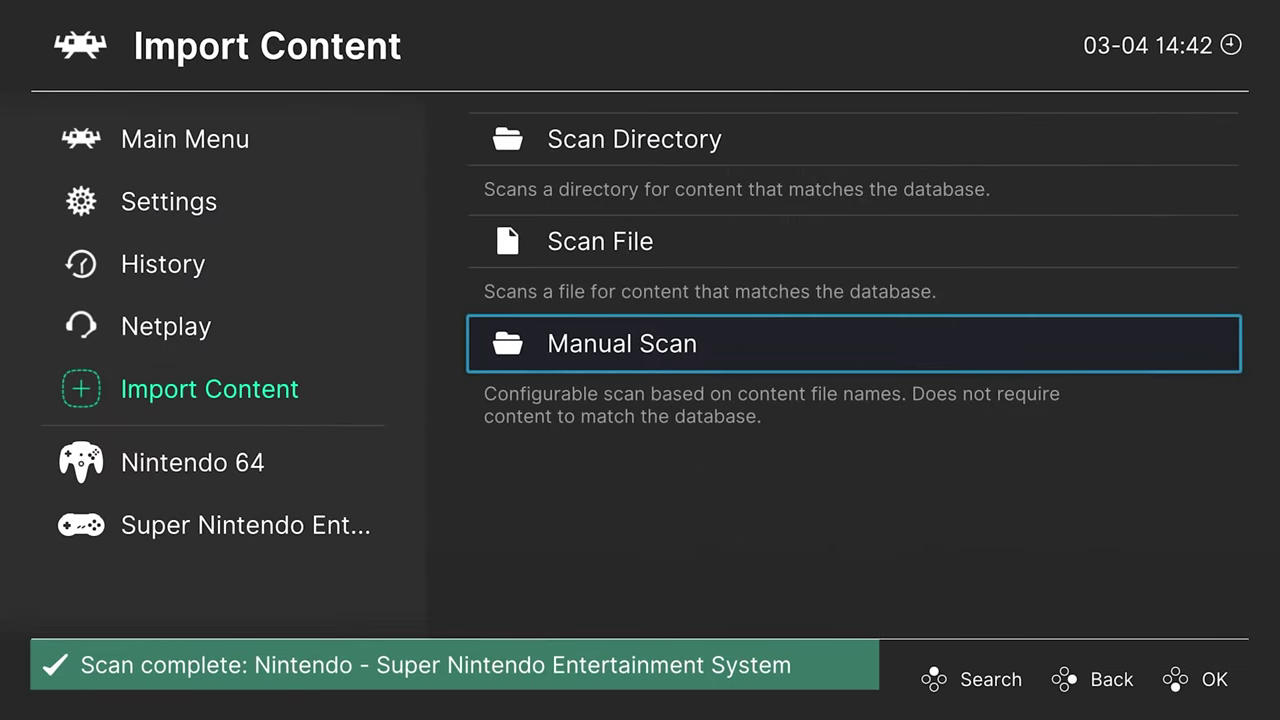
Step: Show the Super Nintendo Entertainment System playlist and check the Chip's Challenge entry for a thumbnail
{"action": "key", "text": "Left"}
{"action": "key", "text": "Down"}
{"action": "key", "text": "Down"}
{"action": "key", "text": "Right"}
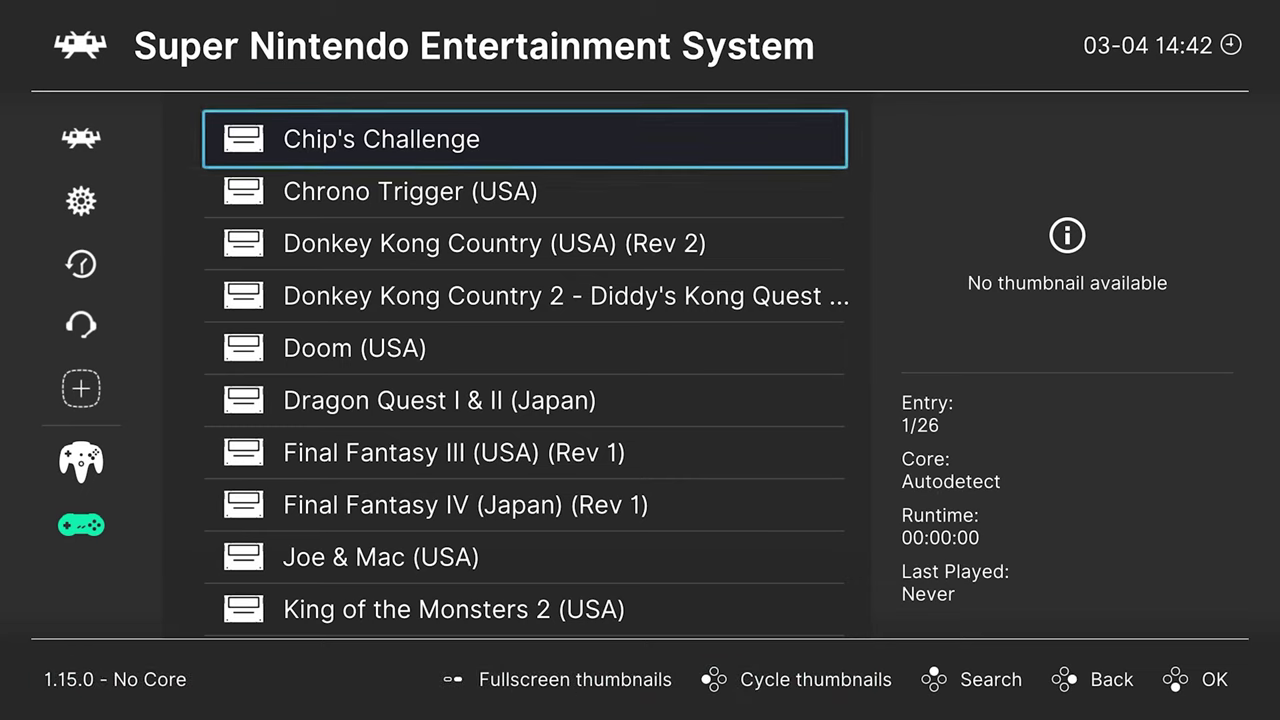
{"action": "key", "text": "Down"}
{"action": "key", "text": "Up"}
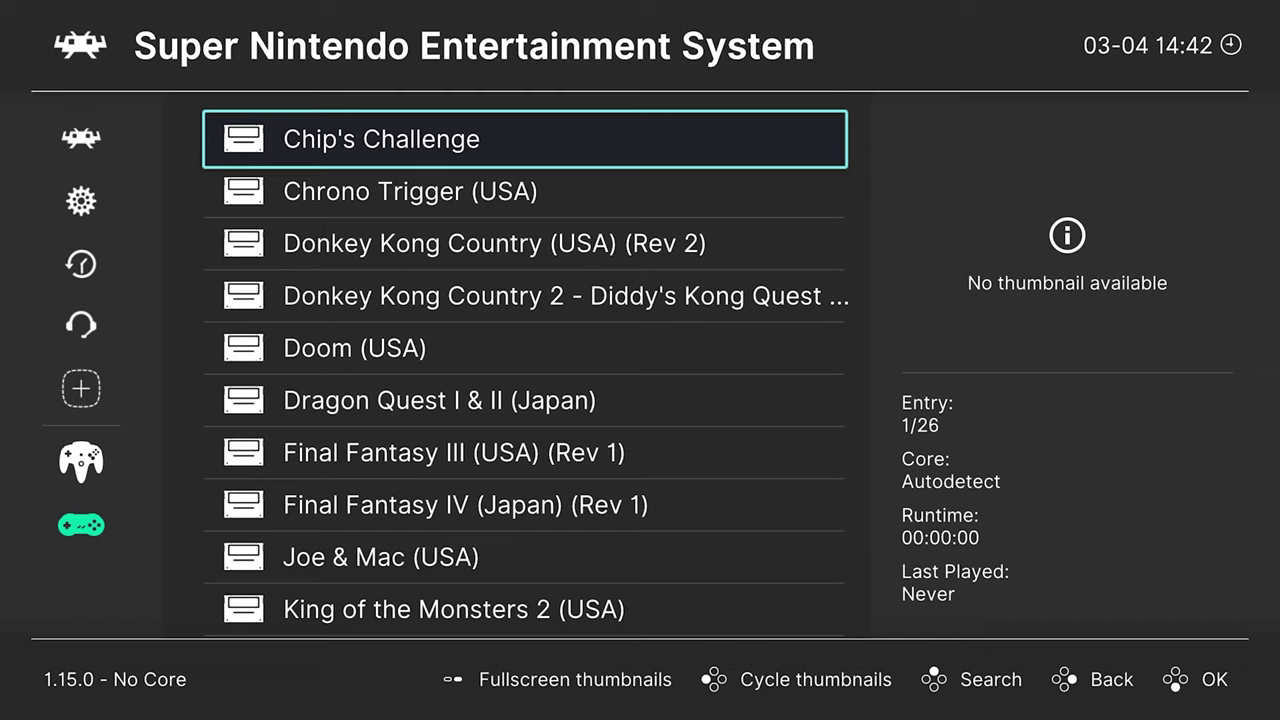
Step: Leave the playlist and quit RetroArch
{"action": "key", "text": "BackSpace"}
{"action": "key", "text": "Escape"}
{"action": "key", "text": "Escape"}
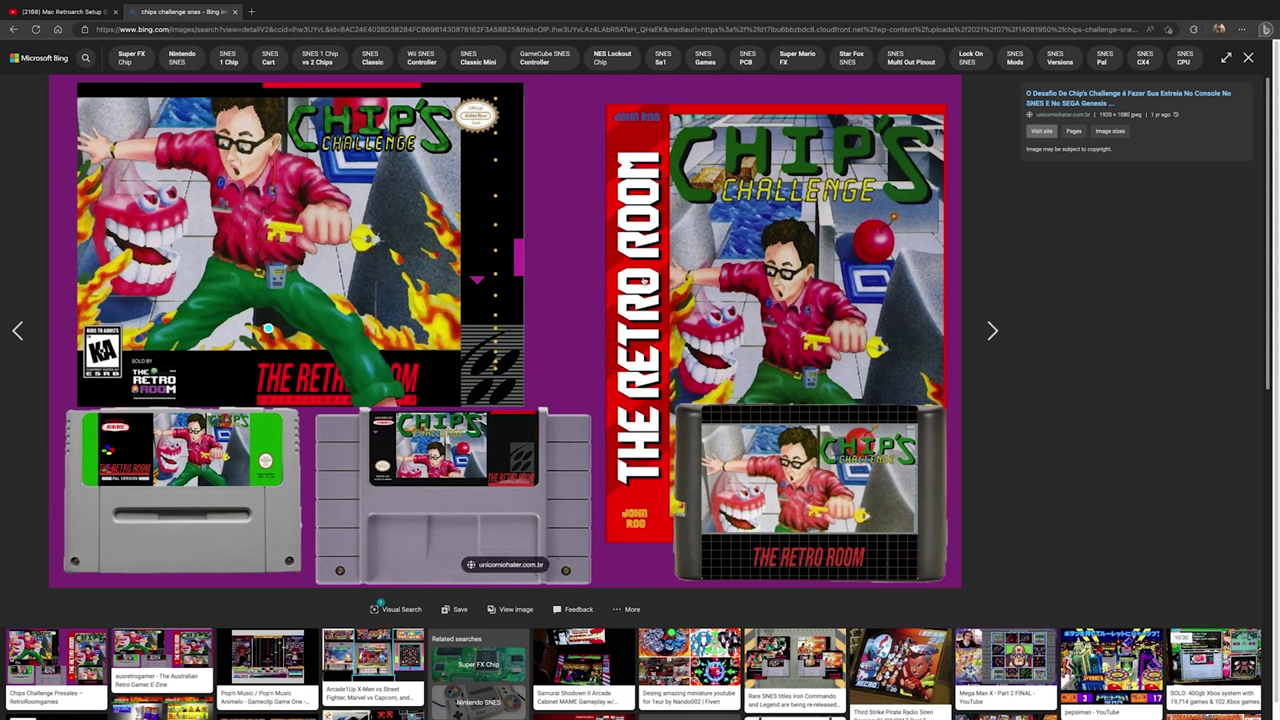
Step: In the web browser, save the Chip's Challenge SNES cover image from the Bing results to the Desktop
{"action": "right_click", "coordinate": [384, 285]}
{"action": "left_click", "coordinate": [431, 309]}
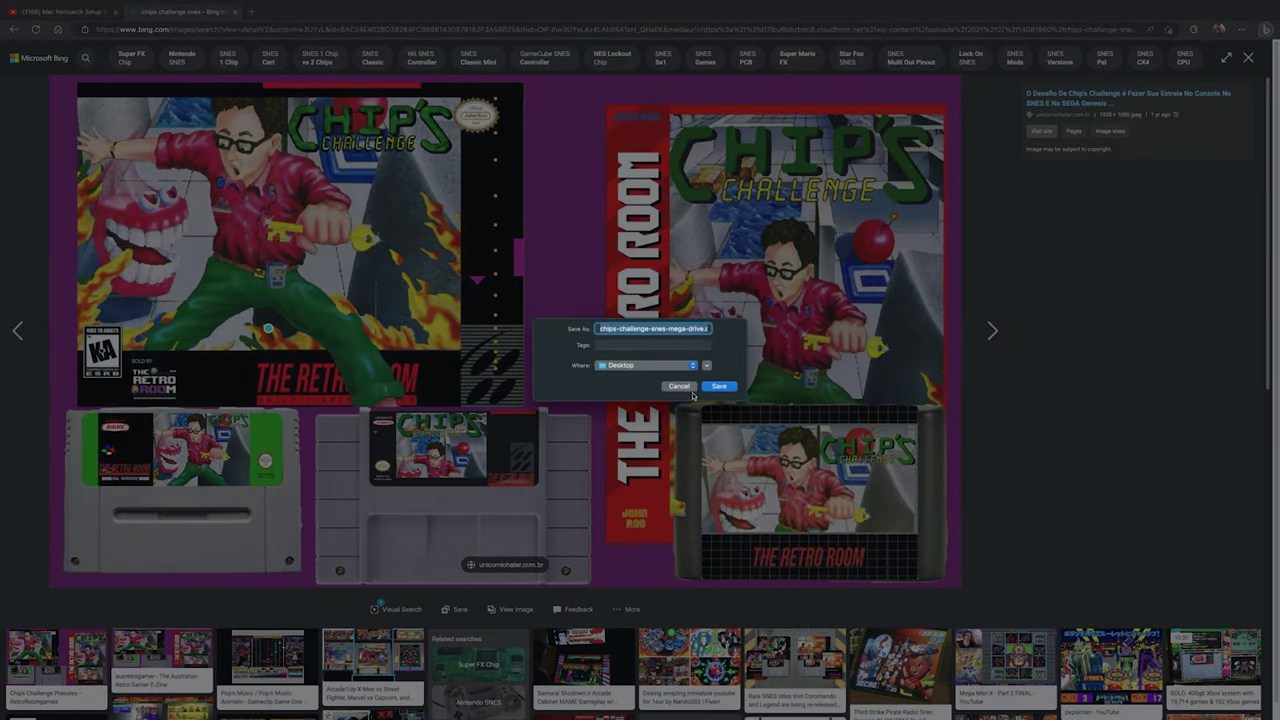
{"action": "left_click", "coordinate": [719, 386]}
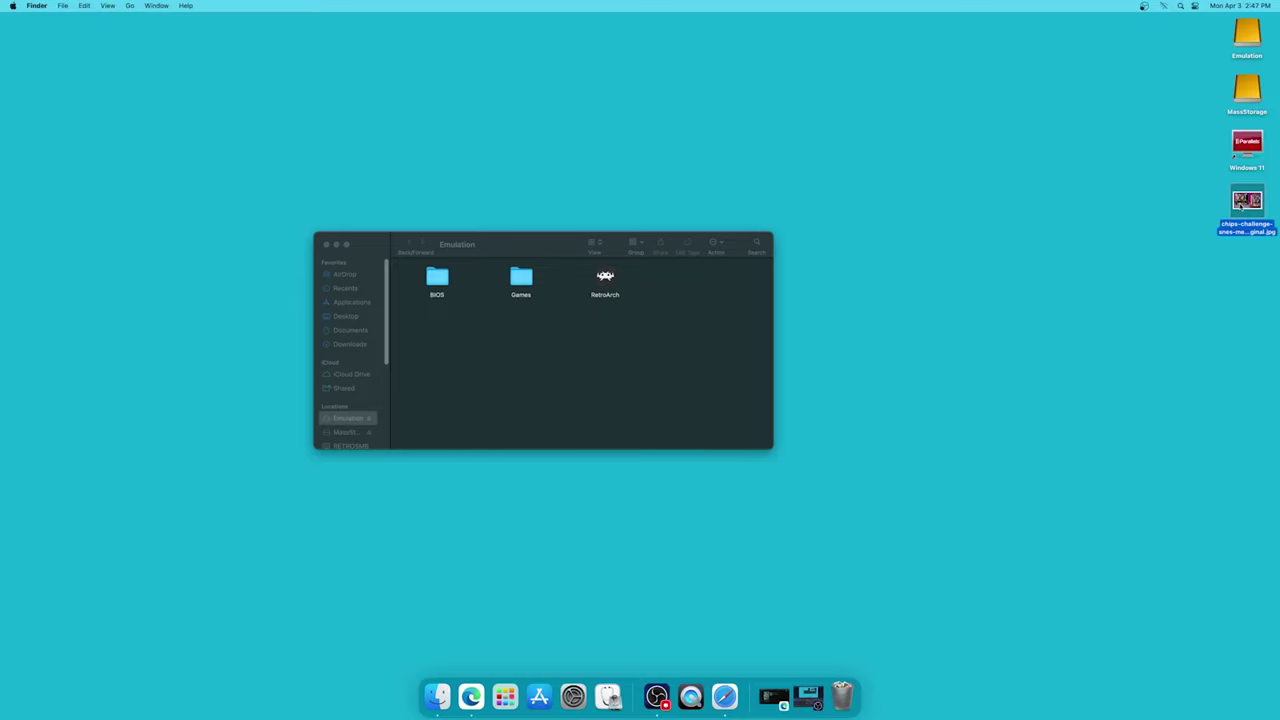
Step: Open the saved Chip's Challenge image in Preview and crop it to the SNES box cover
{"action": "right_click", "coordinate": [1239, 206]}
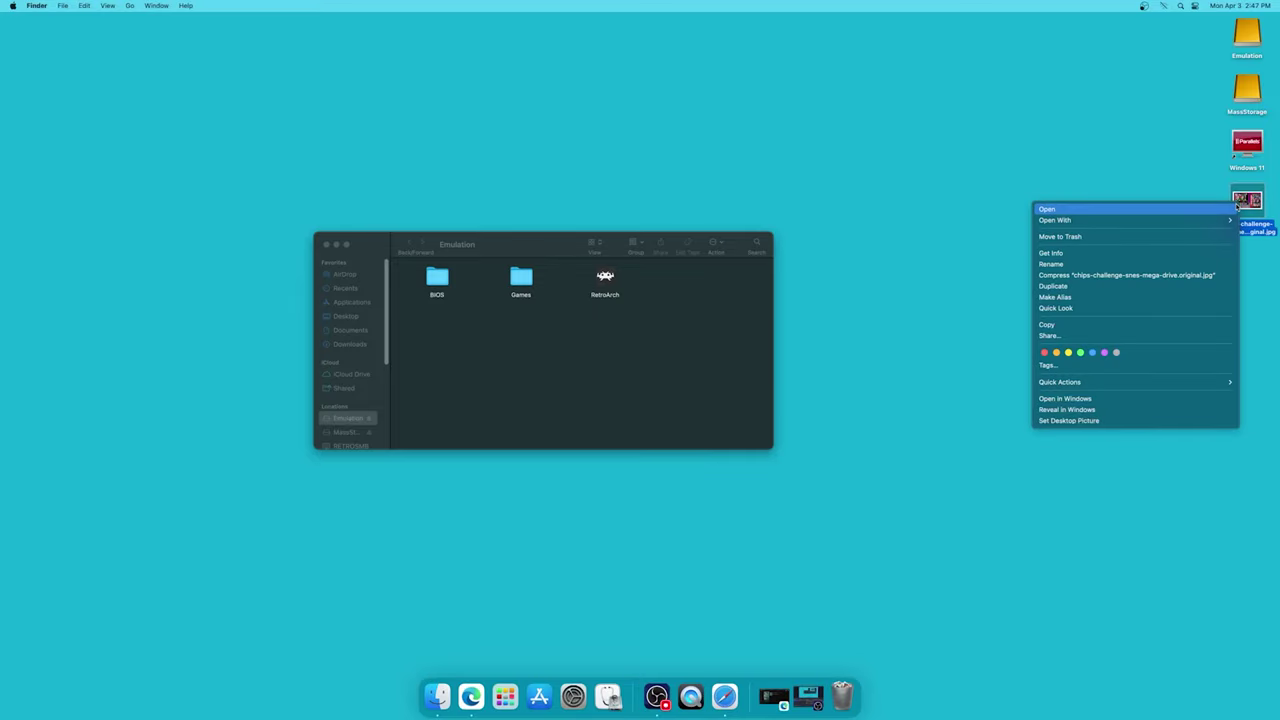
{"action": "left_click", "coordinate": [1236, 209]}
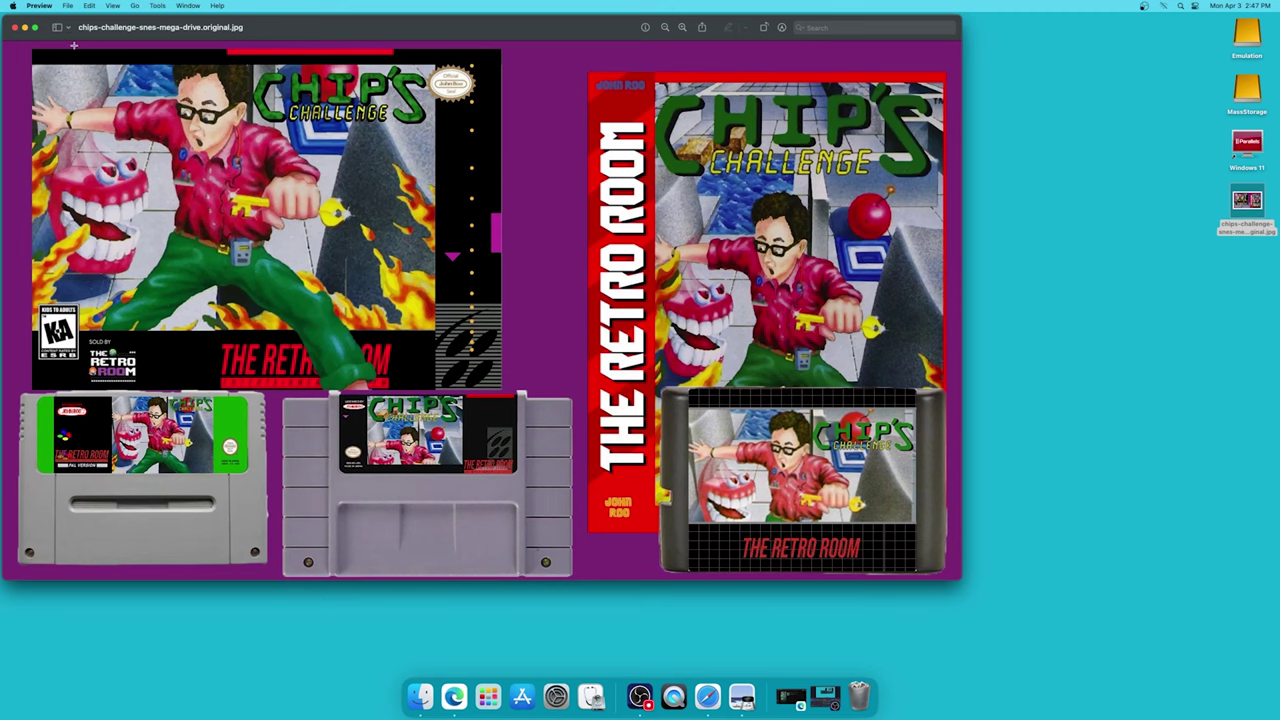
{"action": "left_click", "coordinate": [90, 6]}
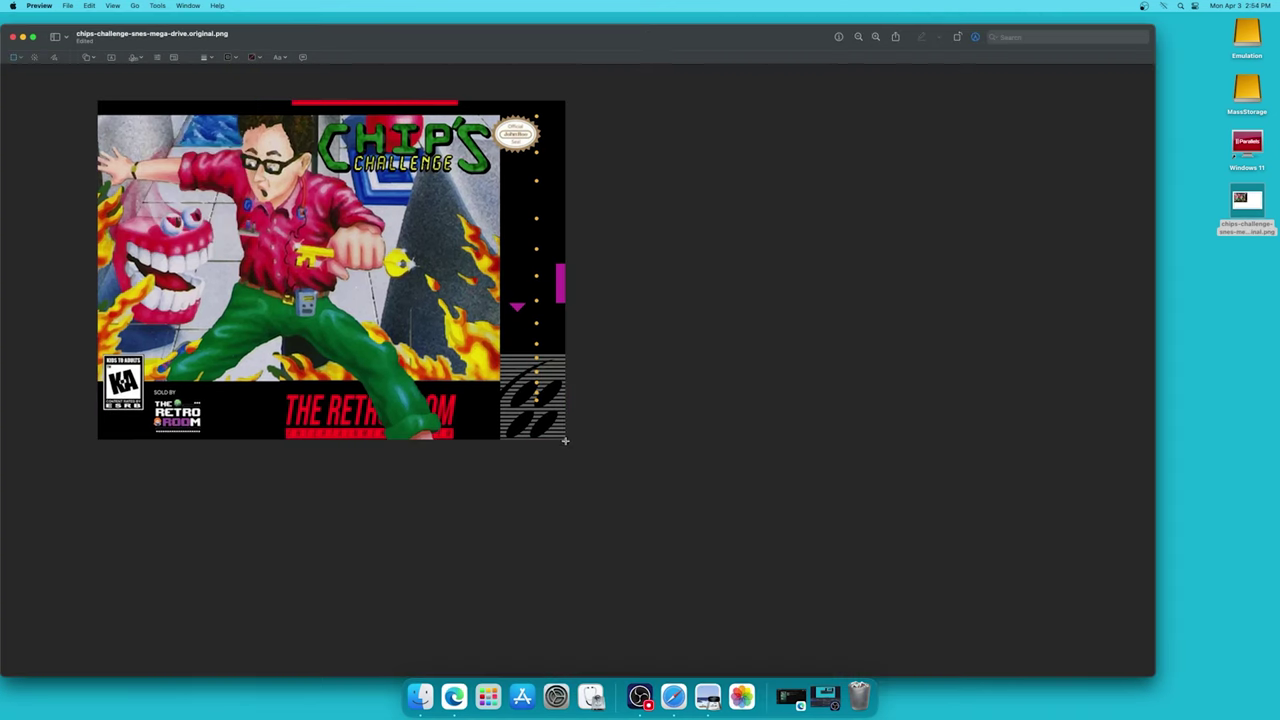
{"action": "key", "text": "super+a"}
{"action": "left_click", "coordinate": [157, 6]}
{"action": "left_click", "coordinate": [193, 219]}
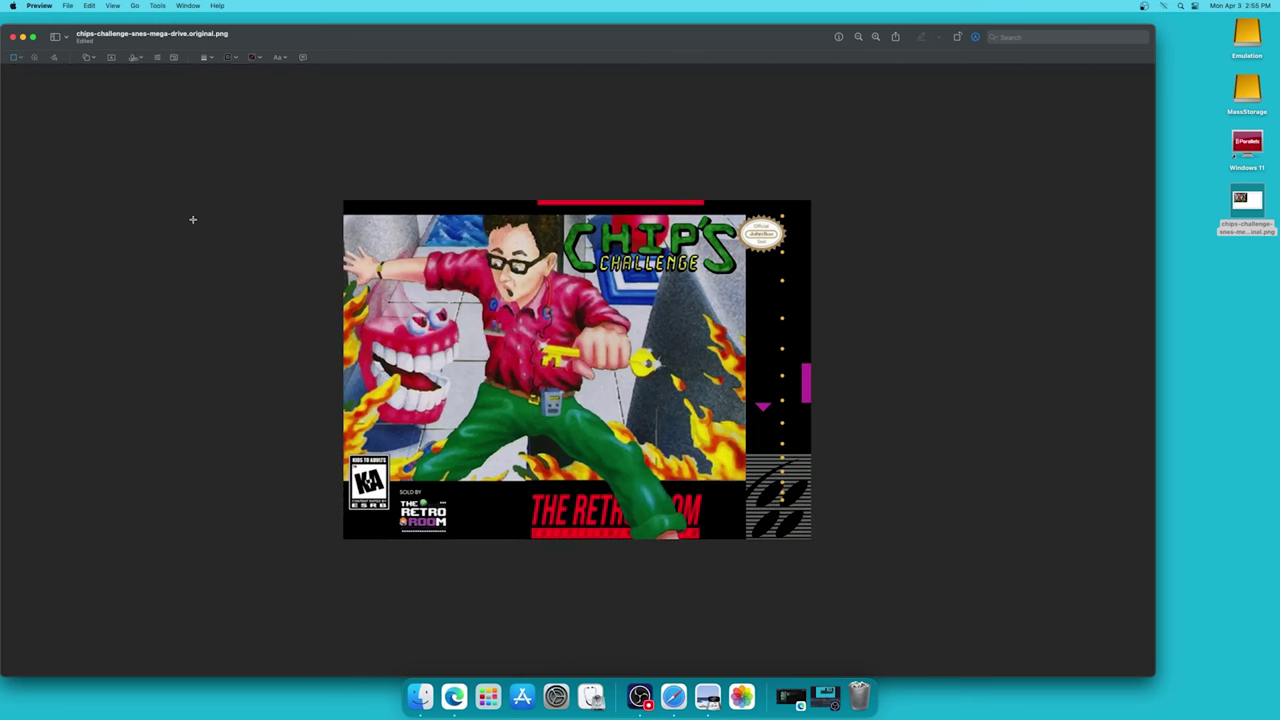
Step: Save the cropped box cover image and close it
{"action": "left_click", "coordinate": [68, 6]}
{"action": "left_click", "coordinate": [100, 80]}
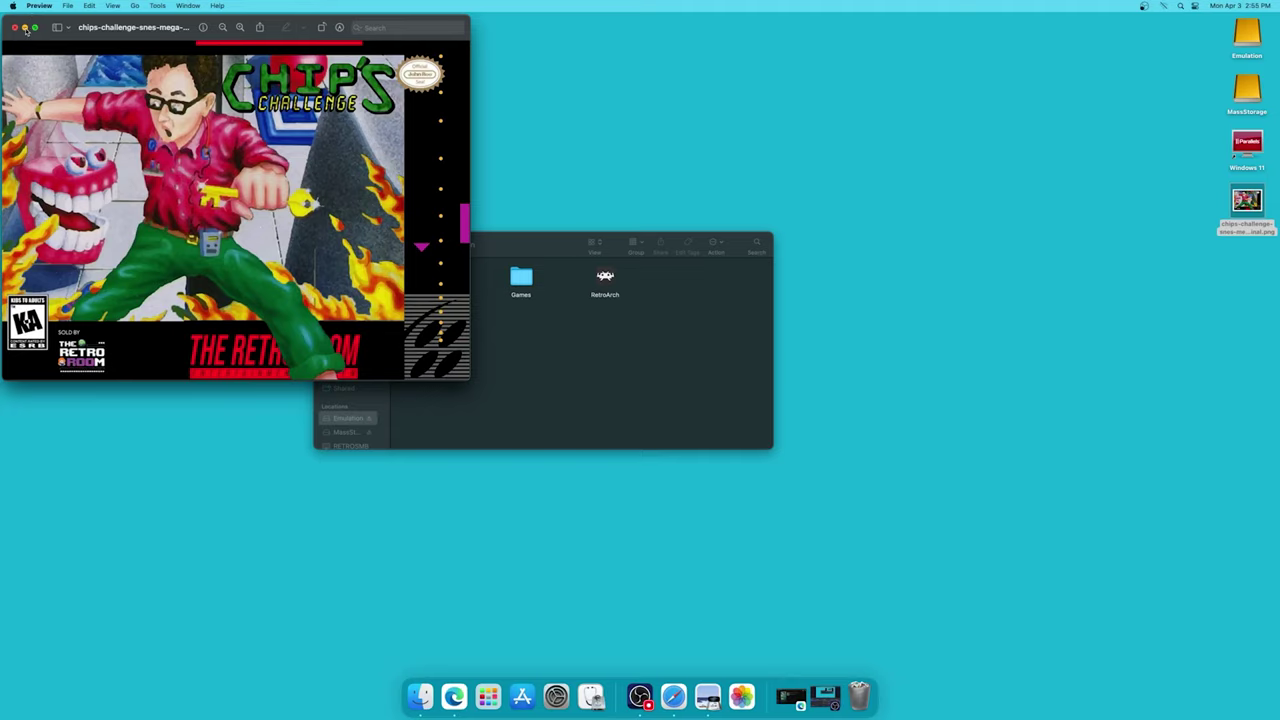
{"action": "left_click", "coordinate": [15, 27]}
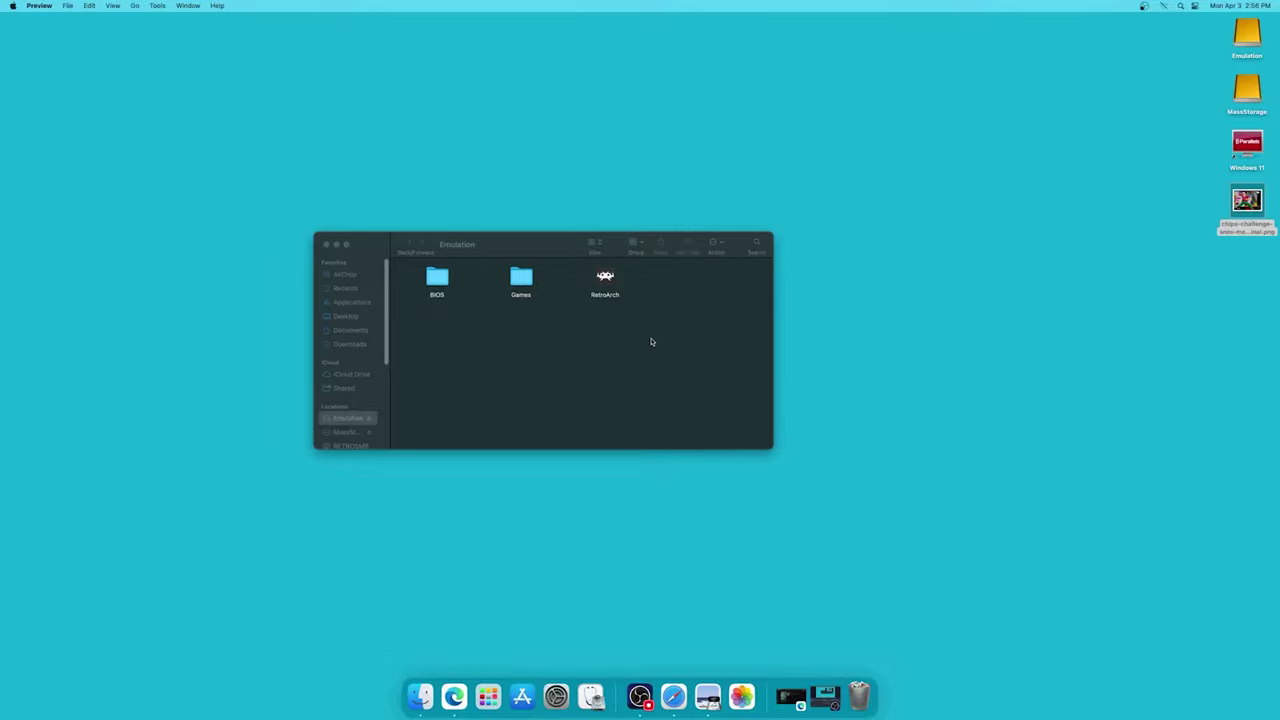
Step: Launch RetroArch in a window from the Emulation drive and show the Super Nintendo Entertainment System playlist
{"action": "double_click", "coordinate": [605, 278]}
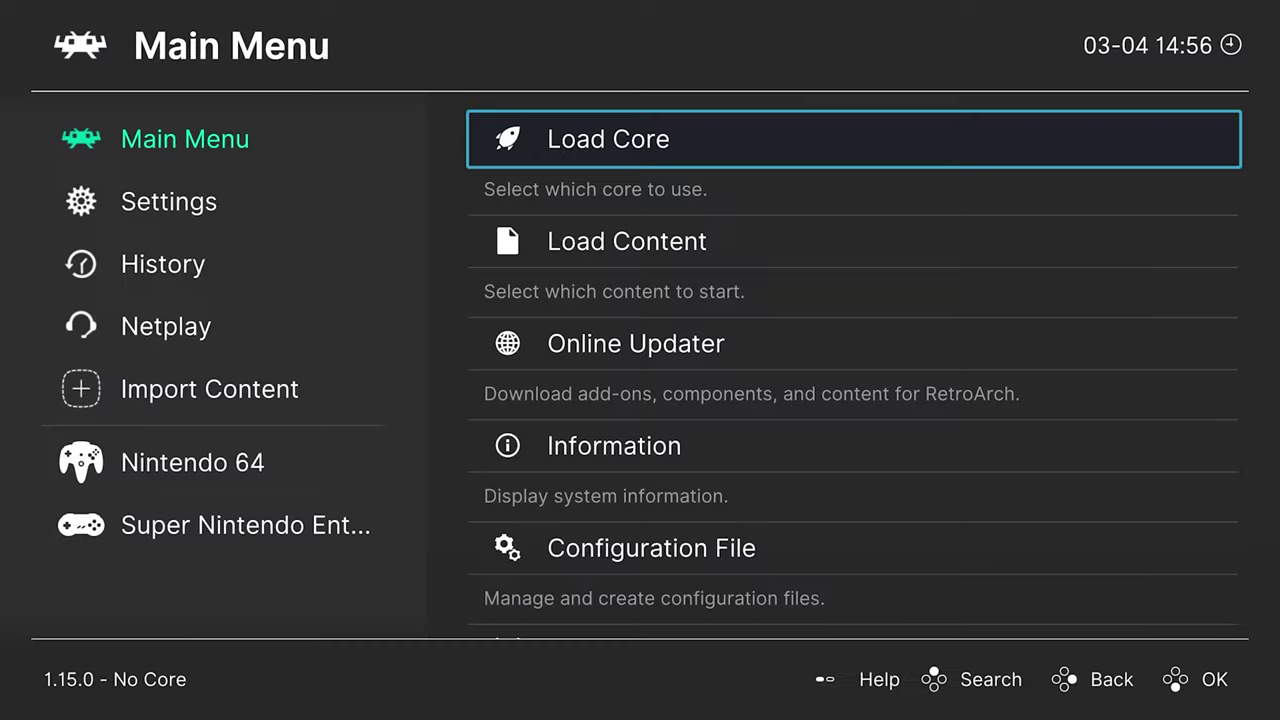
{"action": "key", "text": "f"}
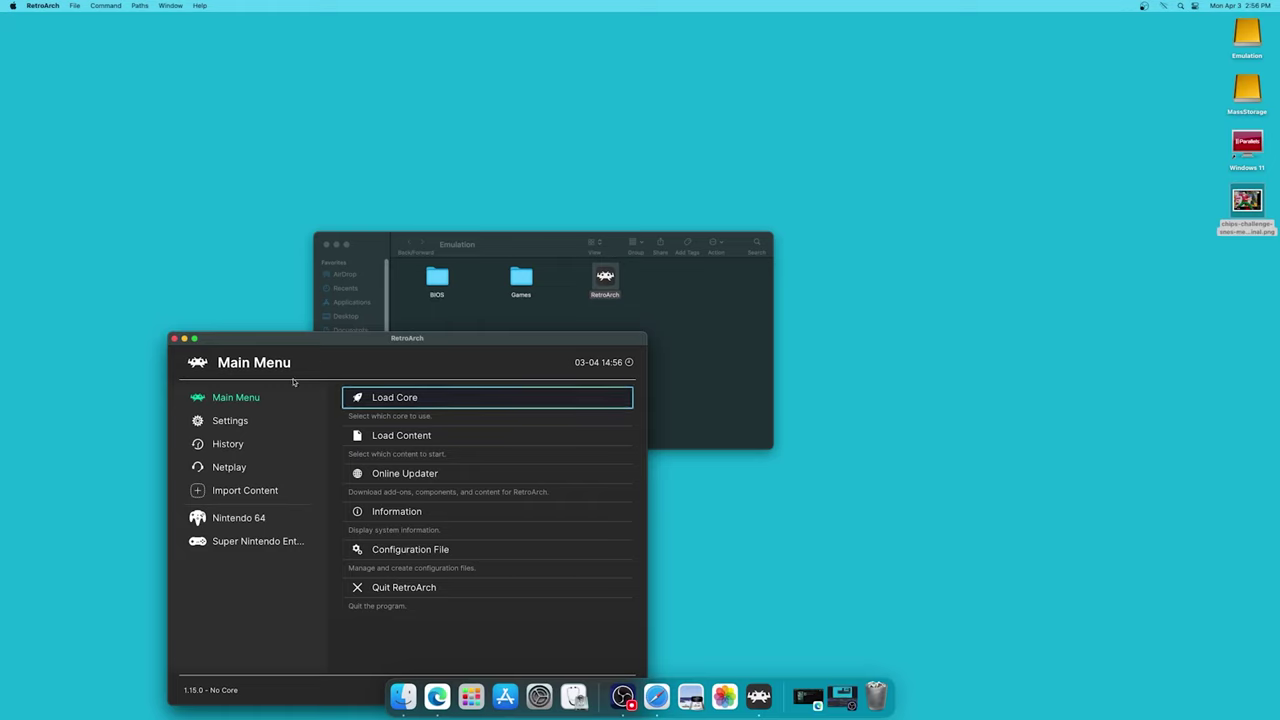
{"action": "left_click", "coordinate": [290, 541]}
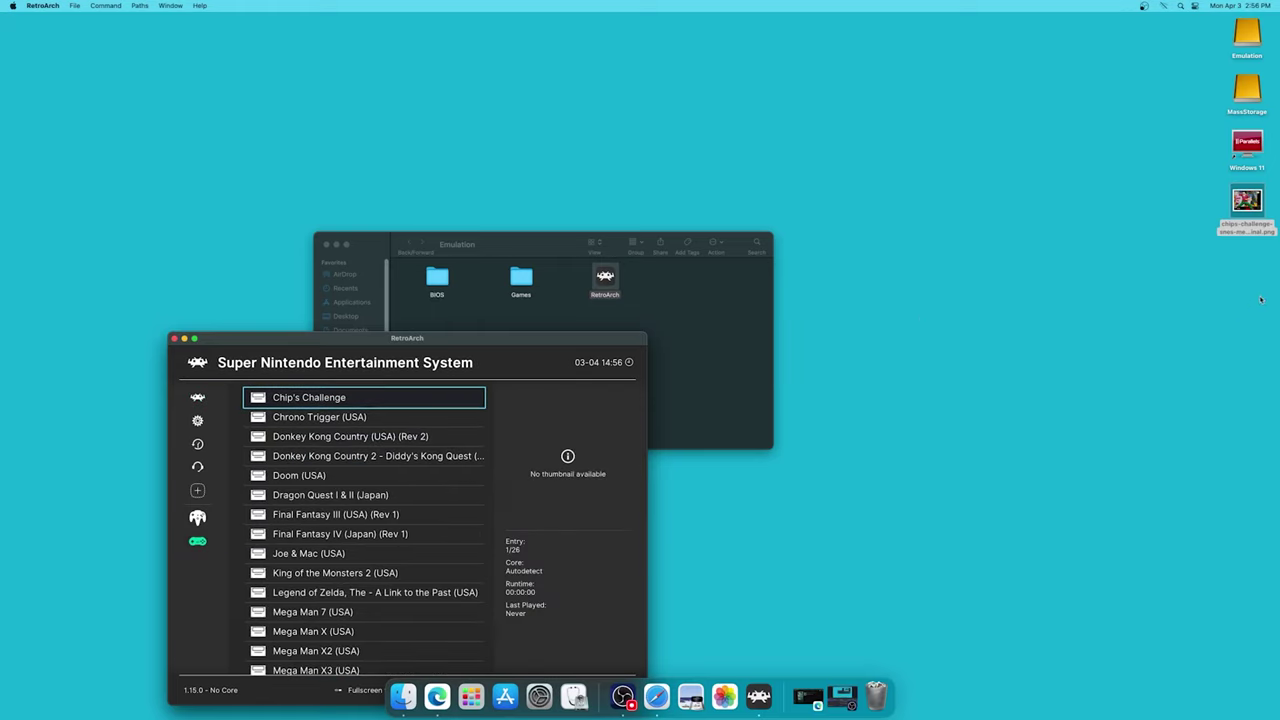
Step: Rename the cropped cover image on the desktop to Chip's Challenge, matching the playlist entry
{"action": "right_click", "coordinate": [1242, 229]}
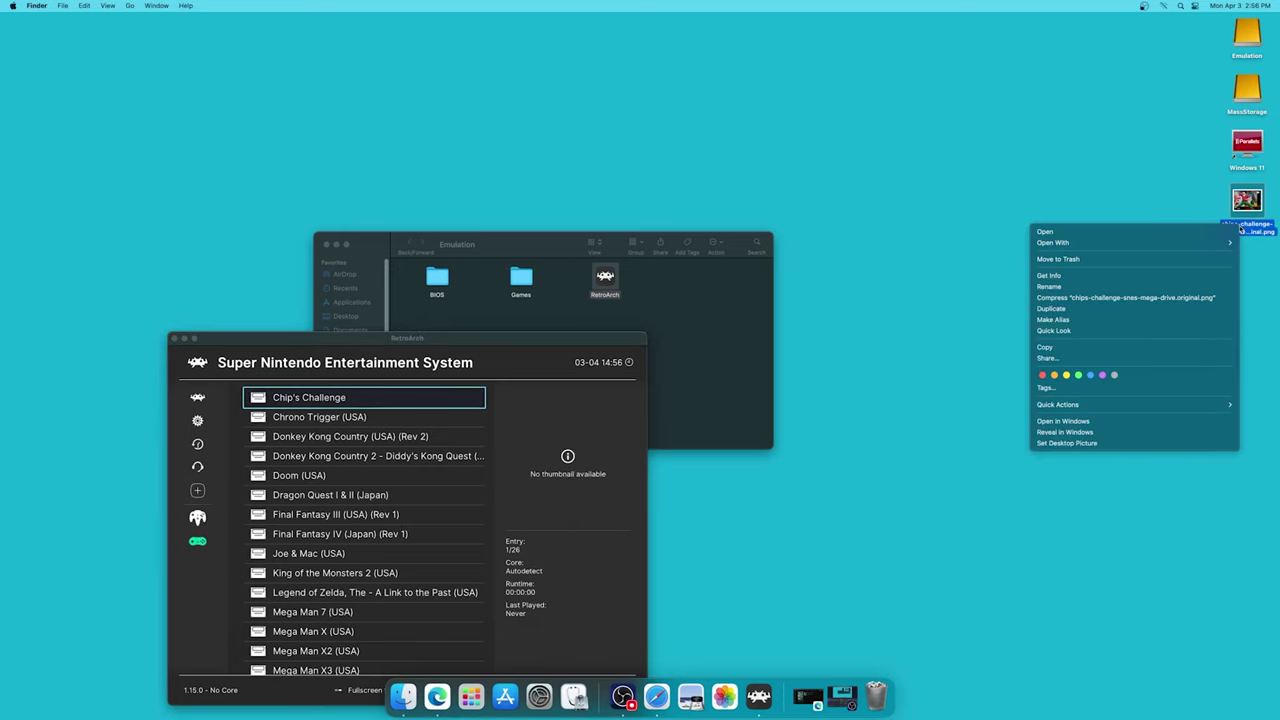
{"action": "left_click", "coordinate": [1072, 286]}
{"action": "type", "text": "Chip's Challenge"}
{"action": "left_click", "coordinate": [1088, 244]}
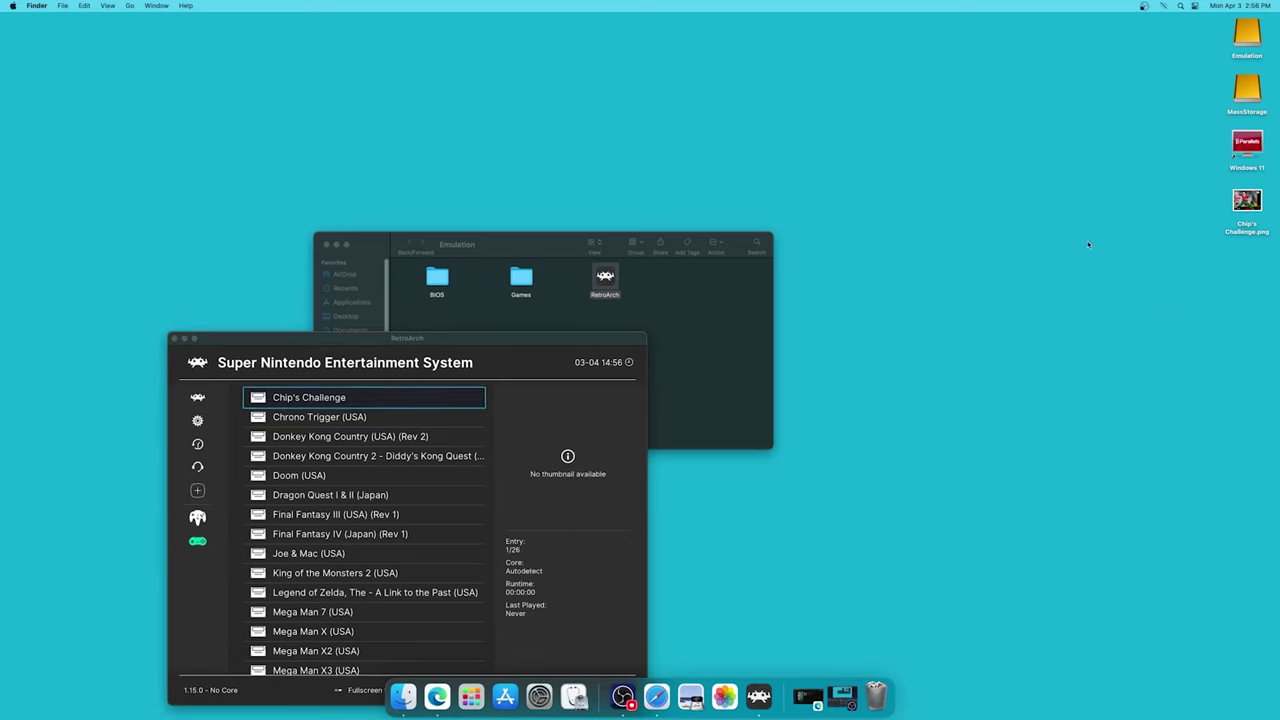
{"action": "key", "text": "Left"}
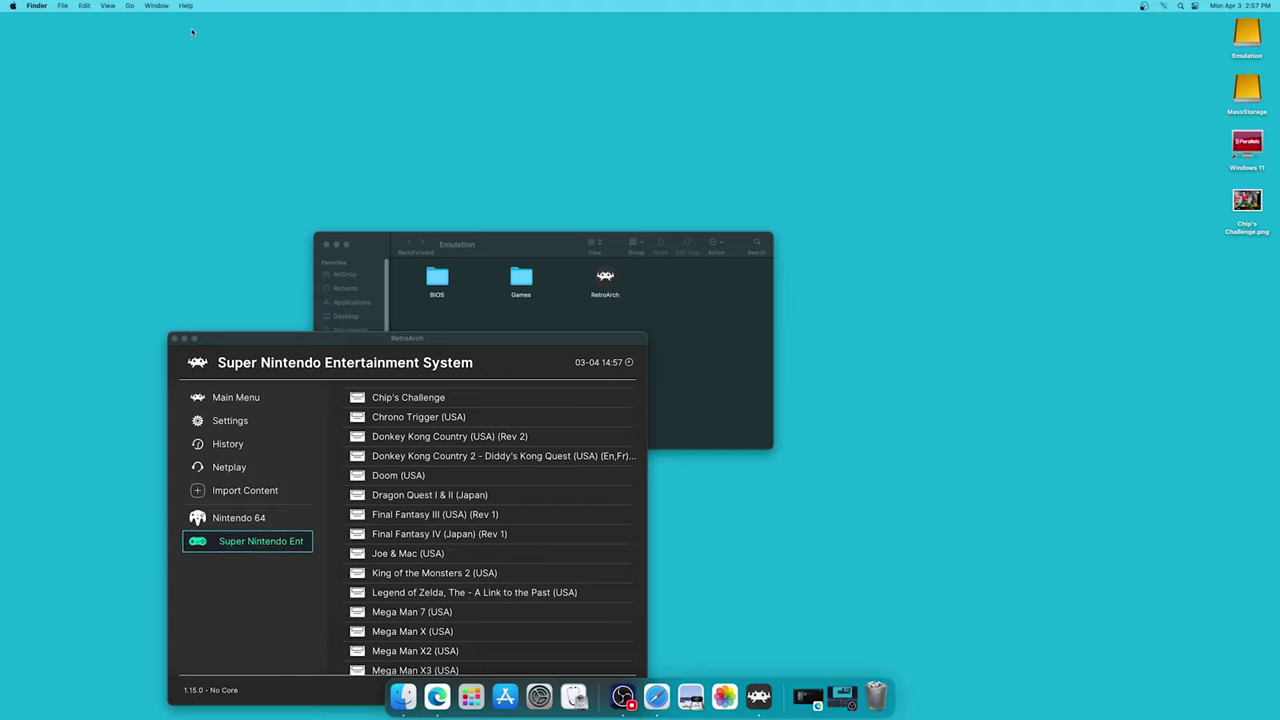
Step: In Finder, open the RetroArch folder inside the user Library's Application Support folder
{"action": "left_click", "coordinate": [131, 6]}
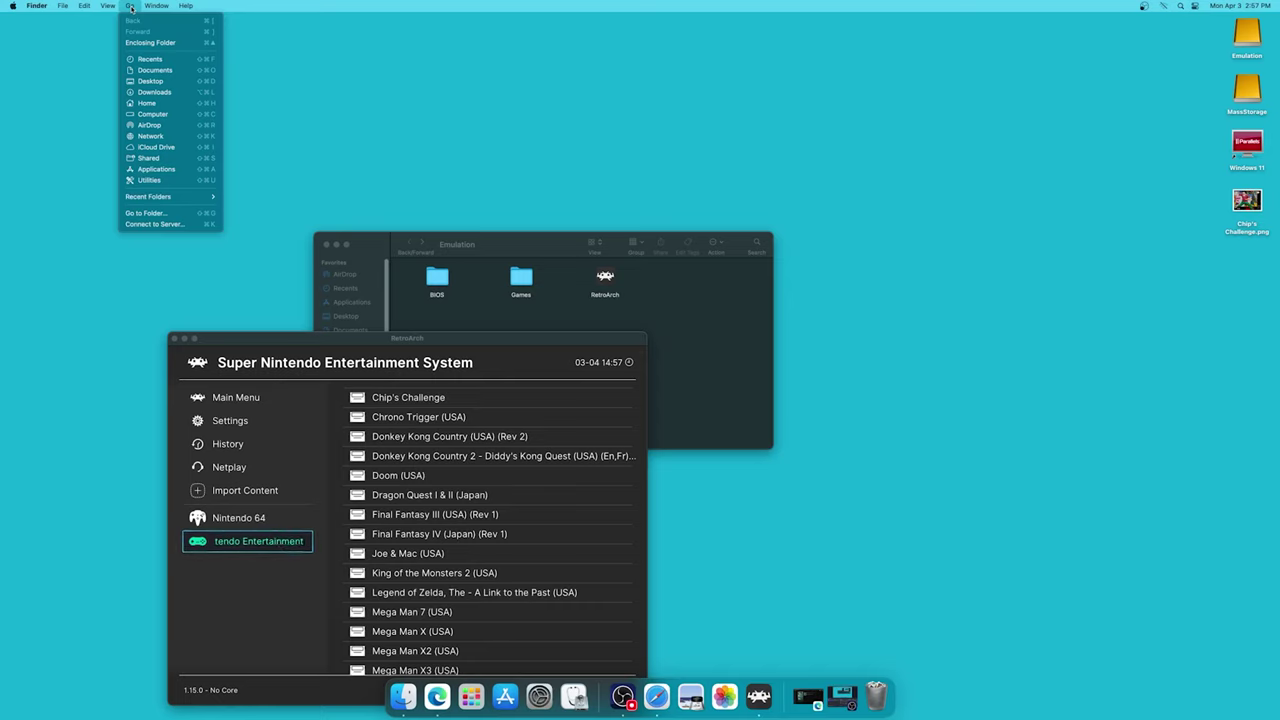
{"action": "key", "text": "alt"}
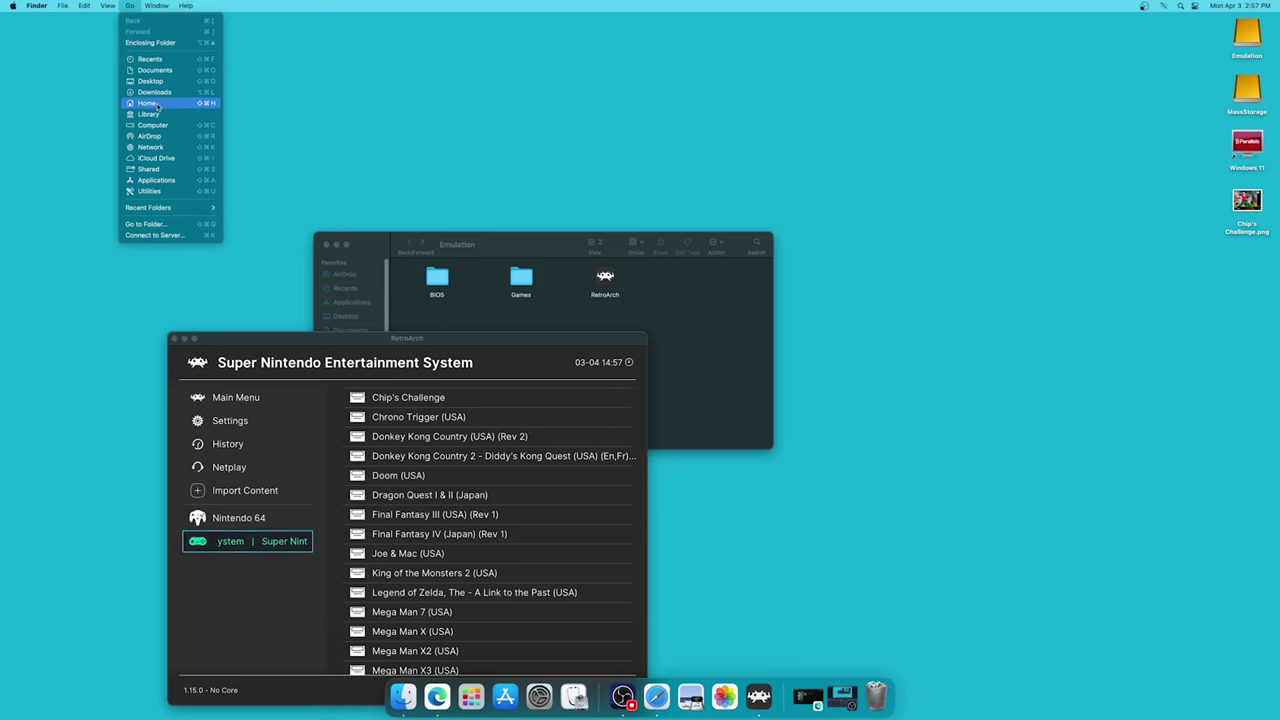
{"action": "left_click", "coordinate": [149, 115]}
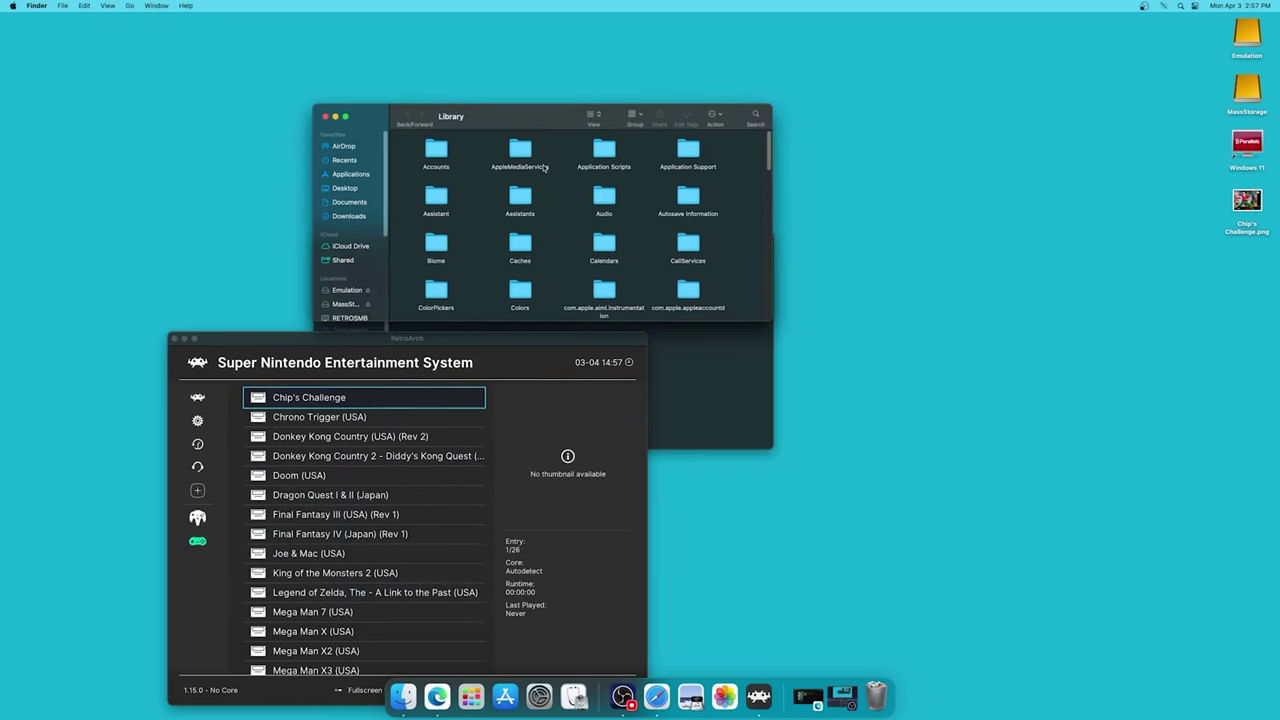
{"action": "double_click", "coordinate": [681, 152]}
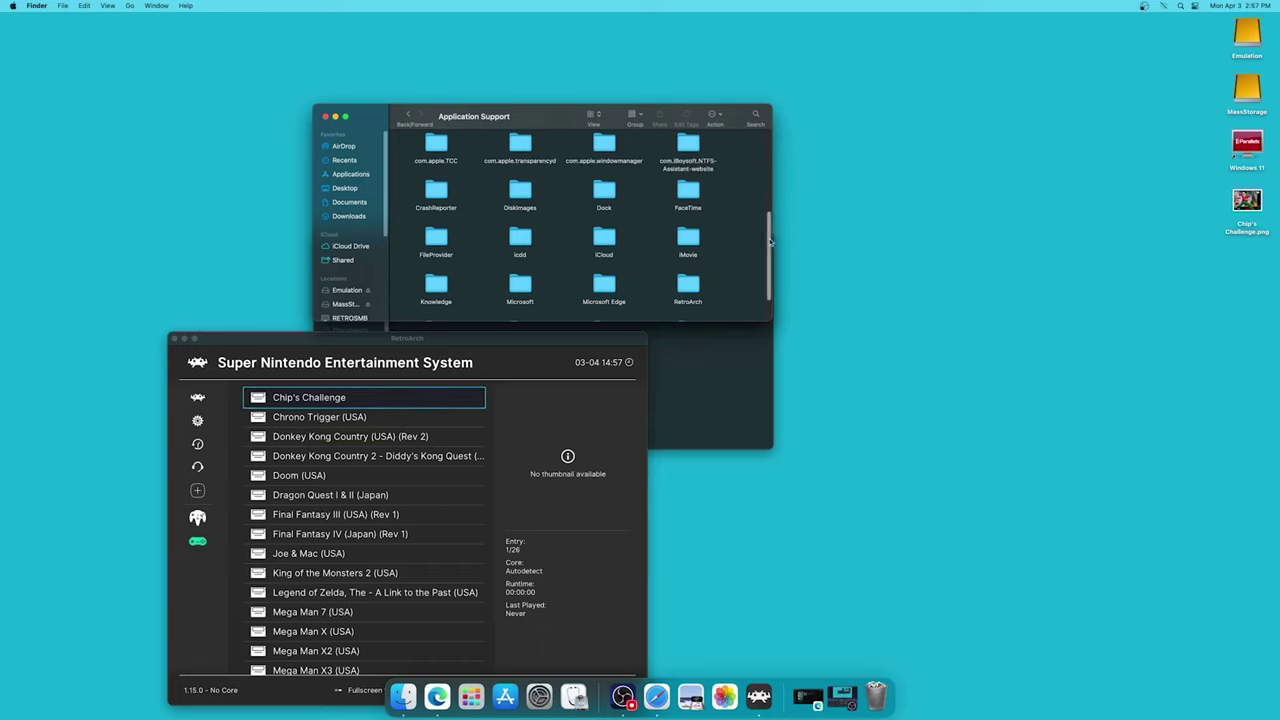
{"action": "scroll", "coordinate": [700, 238], "scroll_direction": "down", "scroll_amount": 1}
{"action": "double_click", "coordinate": [686, 238]}
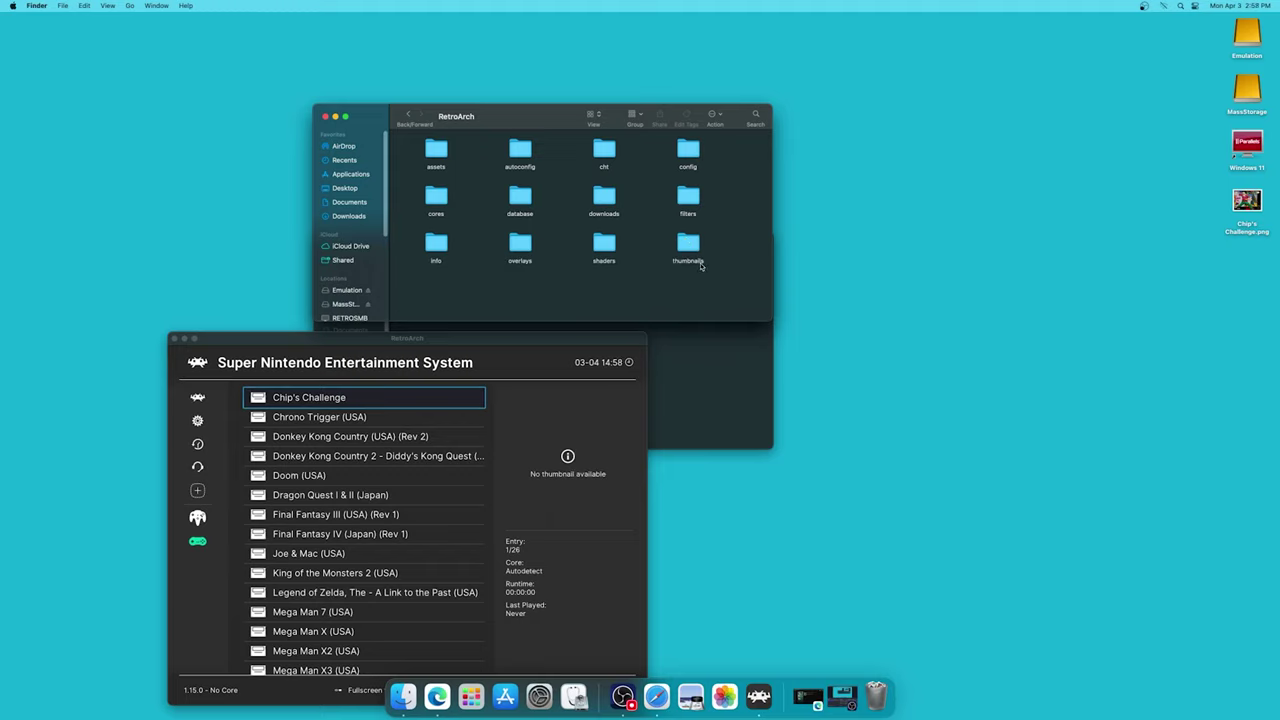
Step: Move Chip's Challenge.png from the desktop into the Named_Boxarts folder of the Nintendo - Super Nintendo Entertainment System thumbnails
{"action": "double_click", "coordinate": [688, 245]}
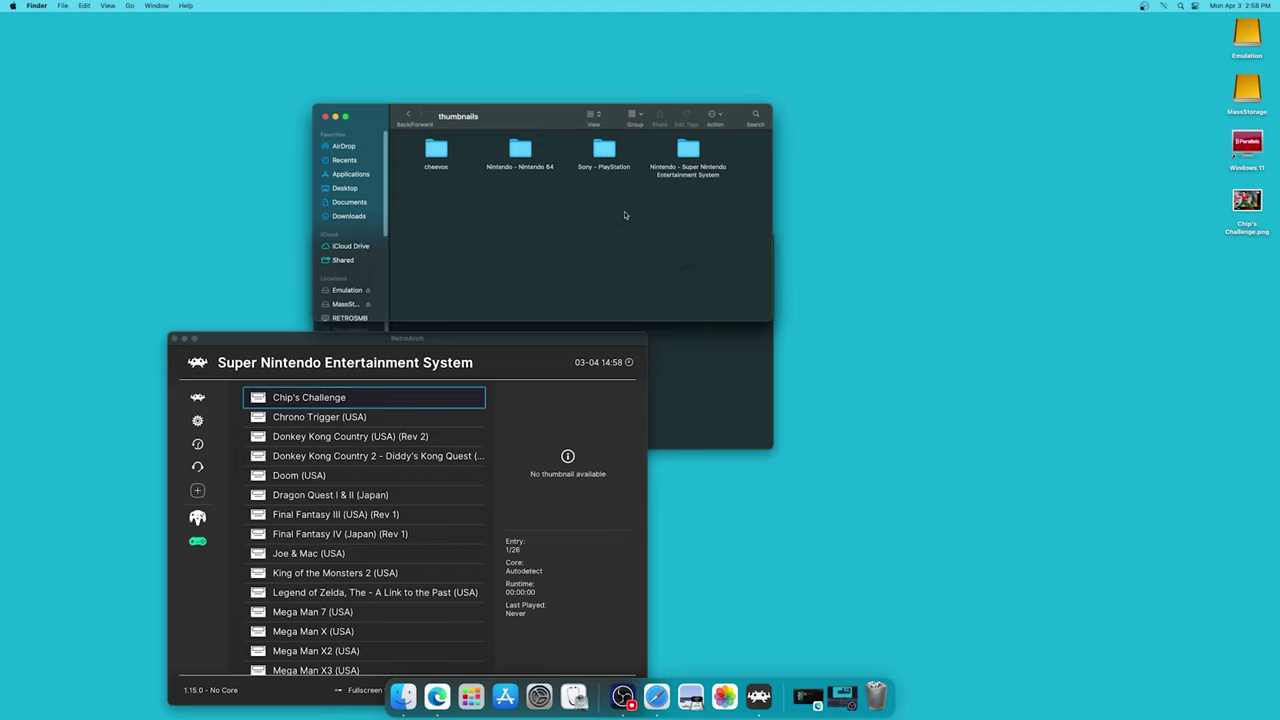
{"action": "double_click", "coordinate": [689, 150]}
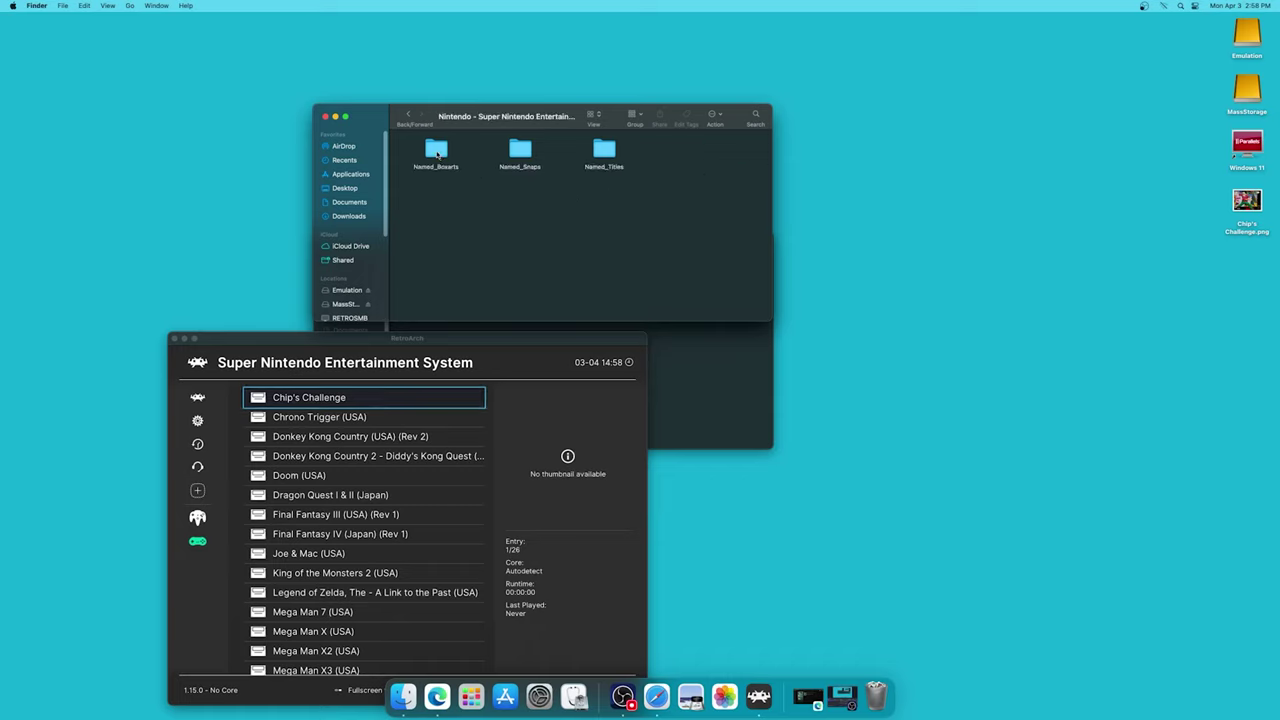
{"action": "double_click", "coordinate": [437, 153]}
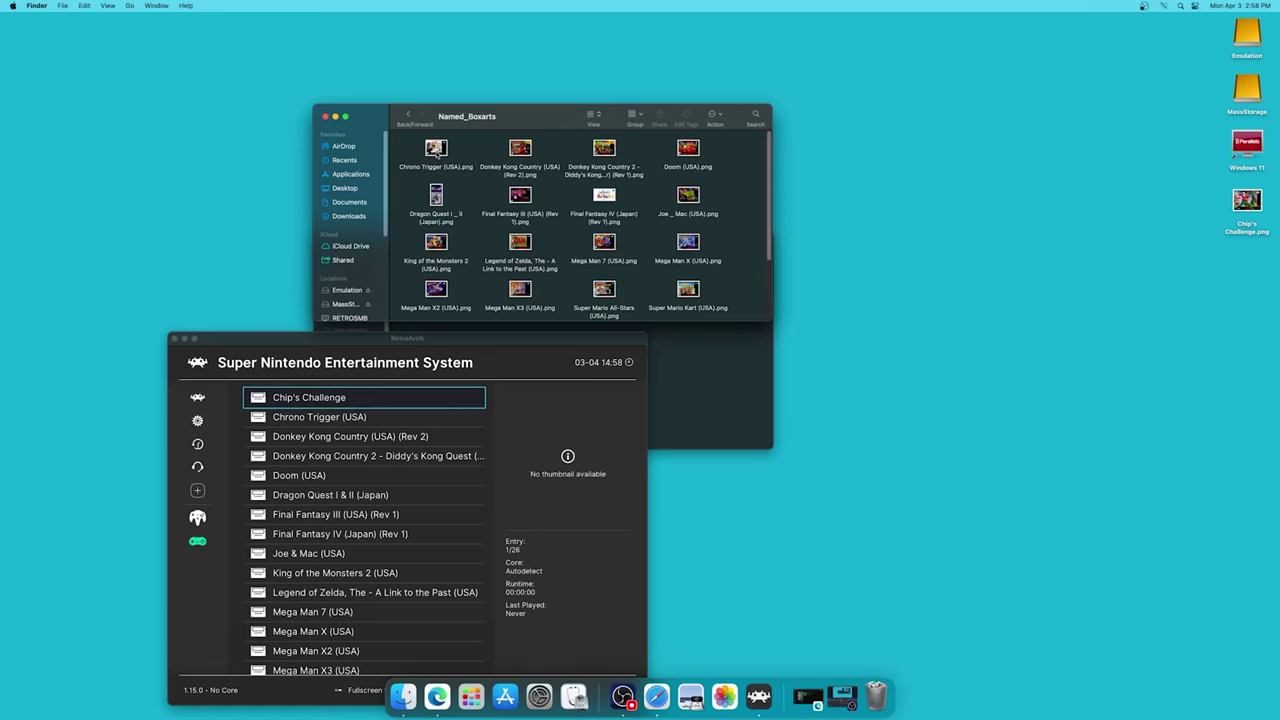
{"action": "left_click_drag", "start_coordinate": [1238, 213], "coordinate": [647, 224]}
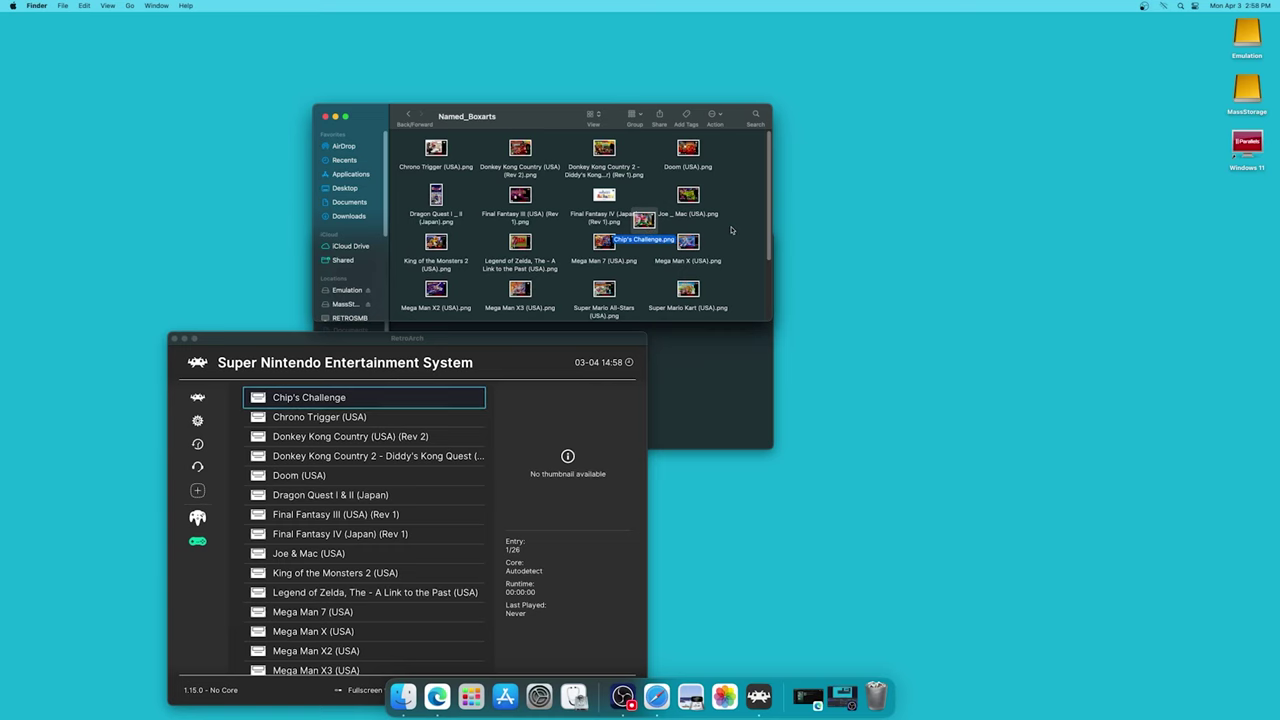
Step: Switch to RetroArch and compare the box art of the Chip's Challenge and Chrono Trigger (USA) entries
{"action": "left_click", "coordinate": [434, 419]}
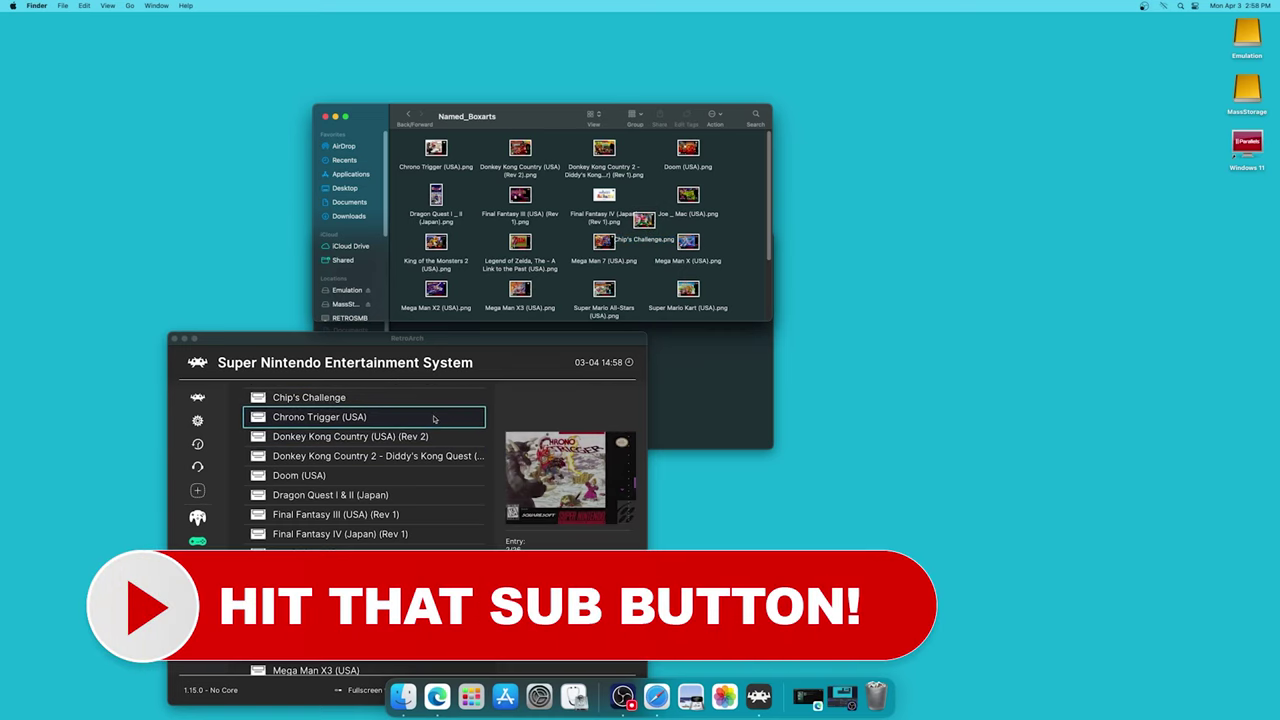
{"action": "left_click", "coordinate": [428, 399]}
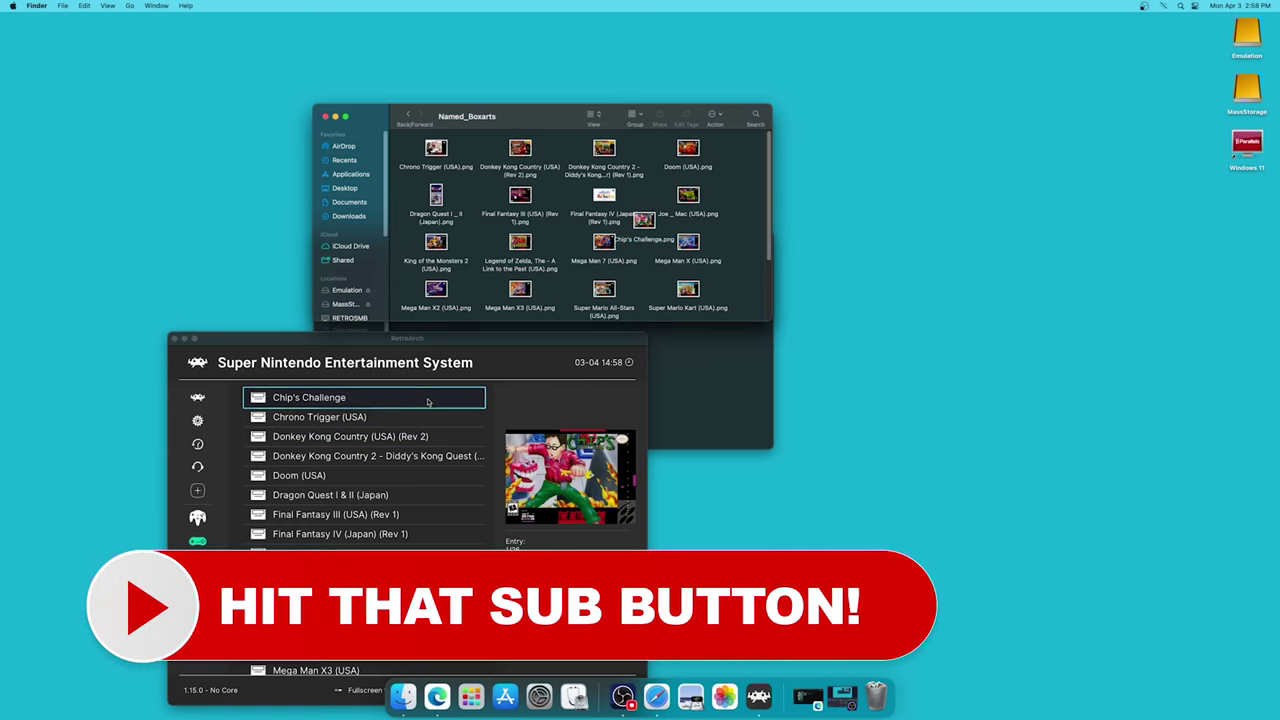
{"action": "left_click", "coordinate": [424, 417]}
{"action": "left_click", "coordinate": [427, 398]}
{"action": "left_click", "coordinate": [426, 416]}
{"action": "left_click", "coordinate": [423, 400]}
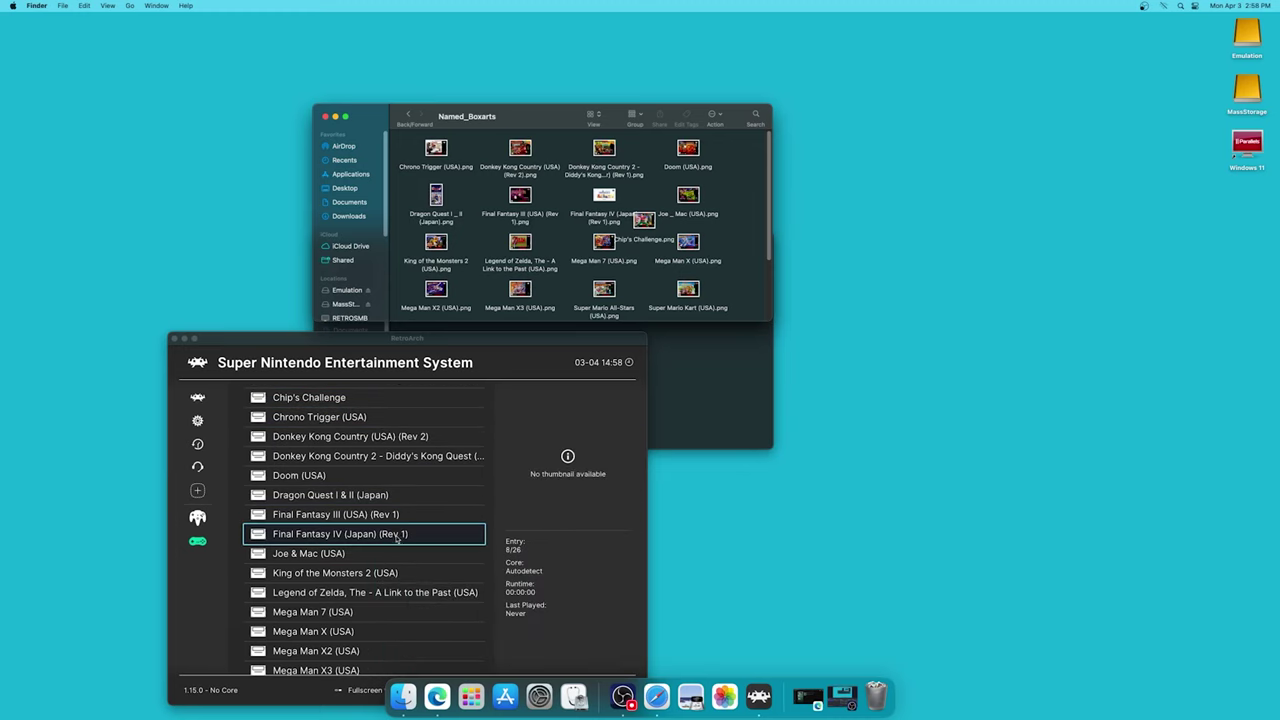
Step: Select Chip's Challenge in the playlist, switch RetroArch to full screen and launch the game
{"action": "left_click", "coordinate": [427, 398]}
{"action": "key", "text": "f"}
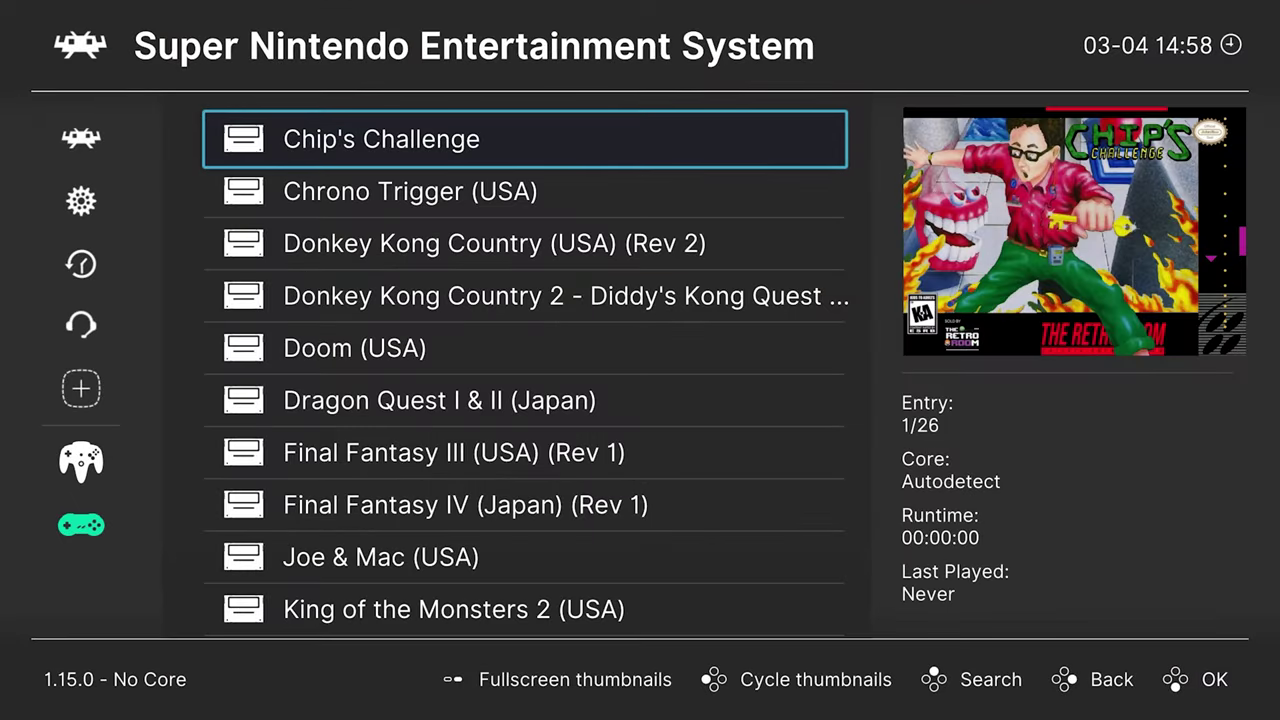
{"action": "key", "text": "Return"}
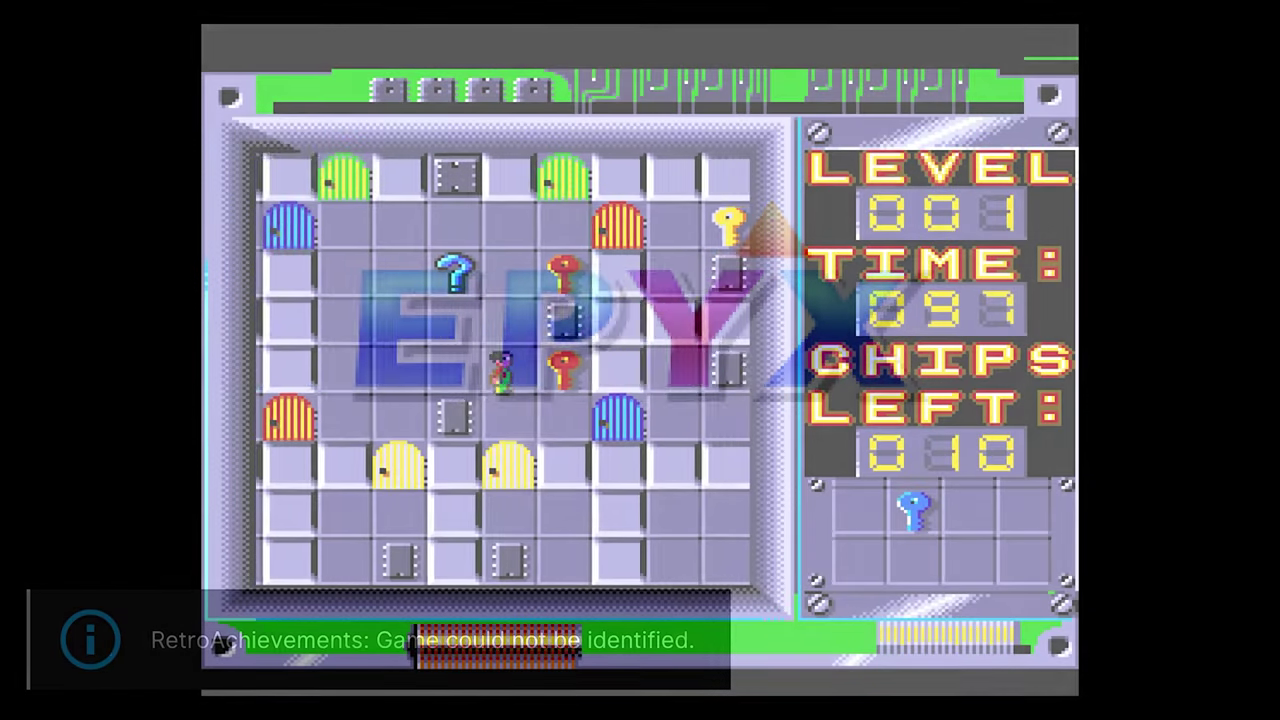
{"action": "key", "text": "Right"}
{"action": "key", "text": "Up"}
{"action": "key", "text": "Up"}
{"action": "key", "text": "Up"}
{"action": "key", "text": "Right"}
{"action": "key", "text": "Right"}
{"action": "key", "text": "Right"}
{"action": "key", "text": "Down"}
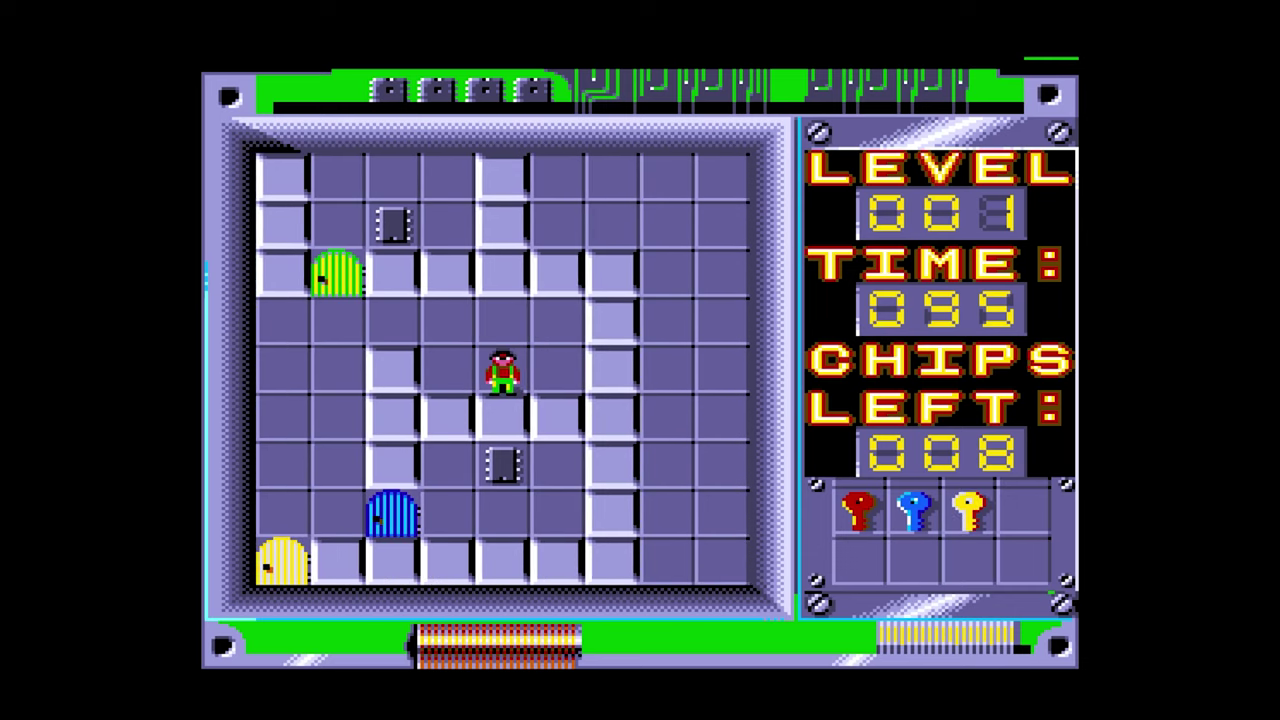
{"action": "key", "text": "Left"}
{"action": "key", "text": "Up"}
{"action": "key", "text": "Left"}
{"action": "key", "text": "Left"}
{"action": "key", "text": "Down"}
{"action": "key", "text": "Down"}
{"action": "key", "text": "Right"}
{"action": "key", "text": "Down"}
{"action": "key", "text": "Down"}
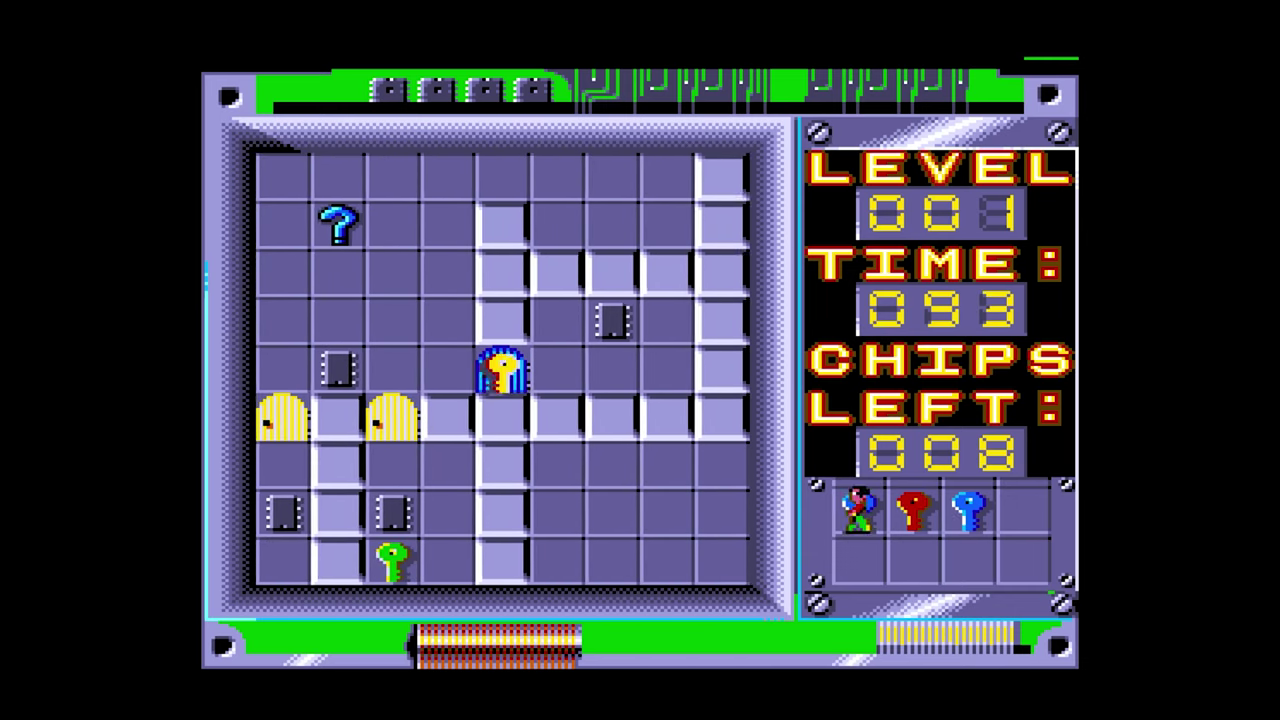
{"action": "key", "text": "Left"}
{"action": "key", "text": "Up"}
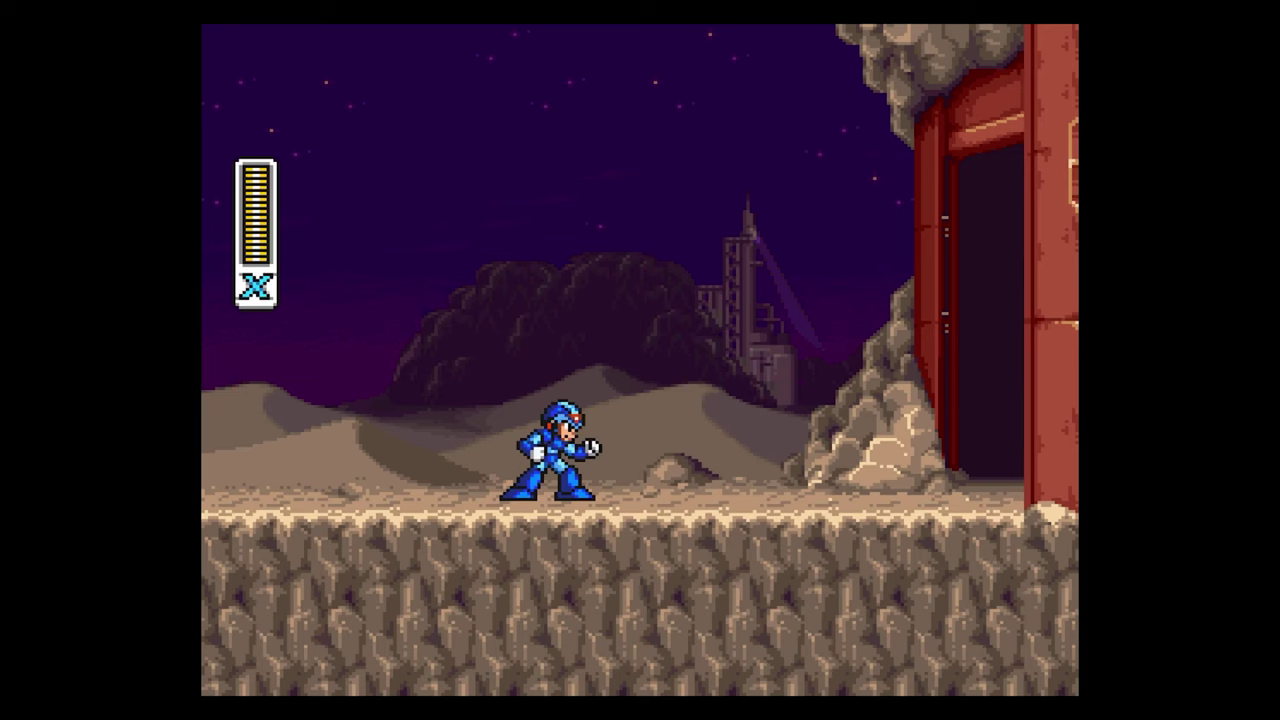
Step: Open the Core Options for the running Mega Man X2 (USA) game
{"action": "key", "text": "F1"}
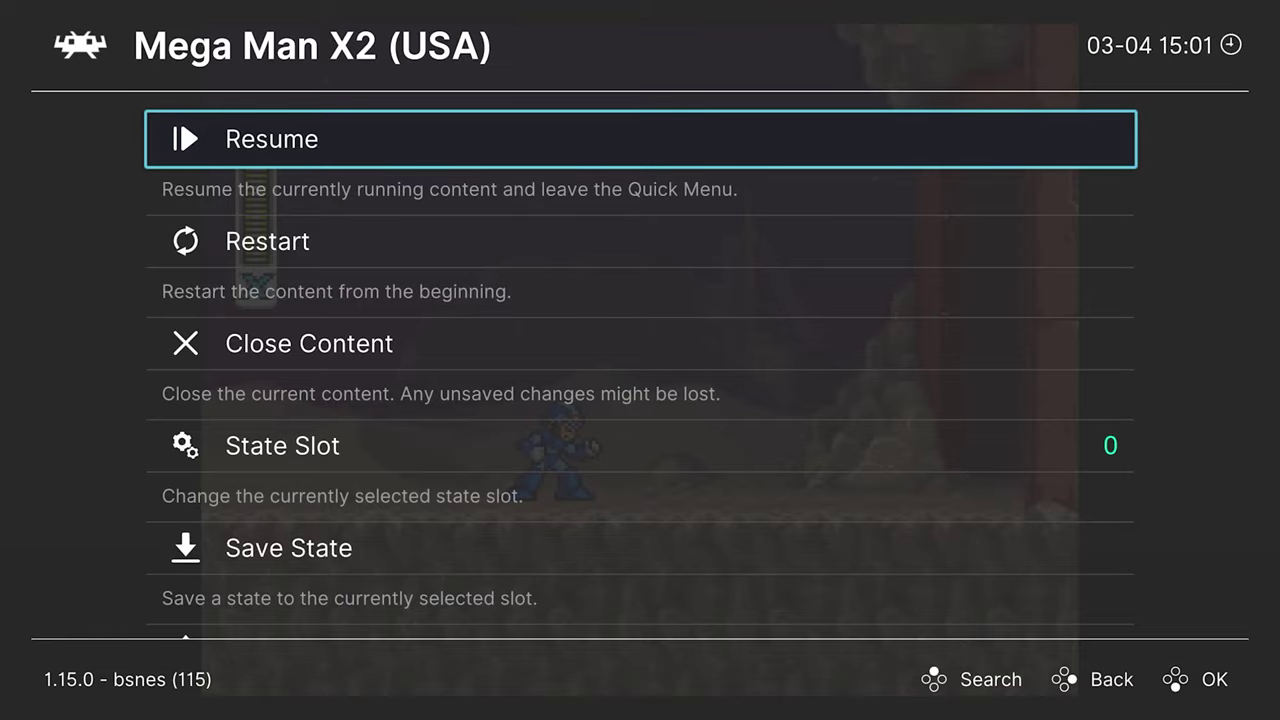
{"action": "key", "text": "Down"}
{"action": "key", "text": "Down"}
{"action": "key", "text": "Down"}
{"action": "key", "text": "Down"}
{"action": "key", "text": "Down"}
{"action": "key", "text": "Down"}
{"action": "key", "text": "Down"}
{"action": "key", "text": "Down"}
{"action": "key", "text": "Down"}
{"action": "key", "text": "Down"}
{"action": "key", "text": "Down"}
{"action": "key", "text": "Down"}
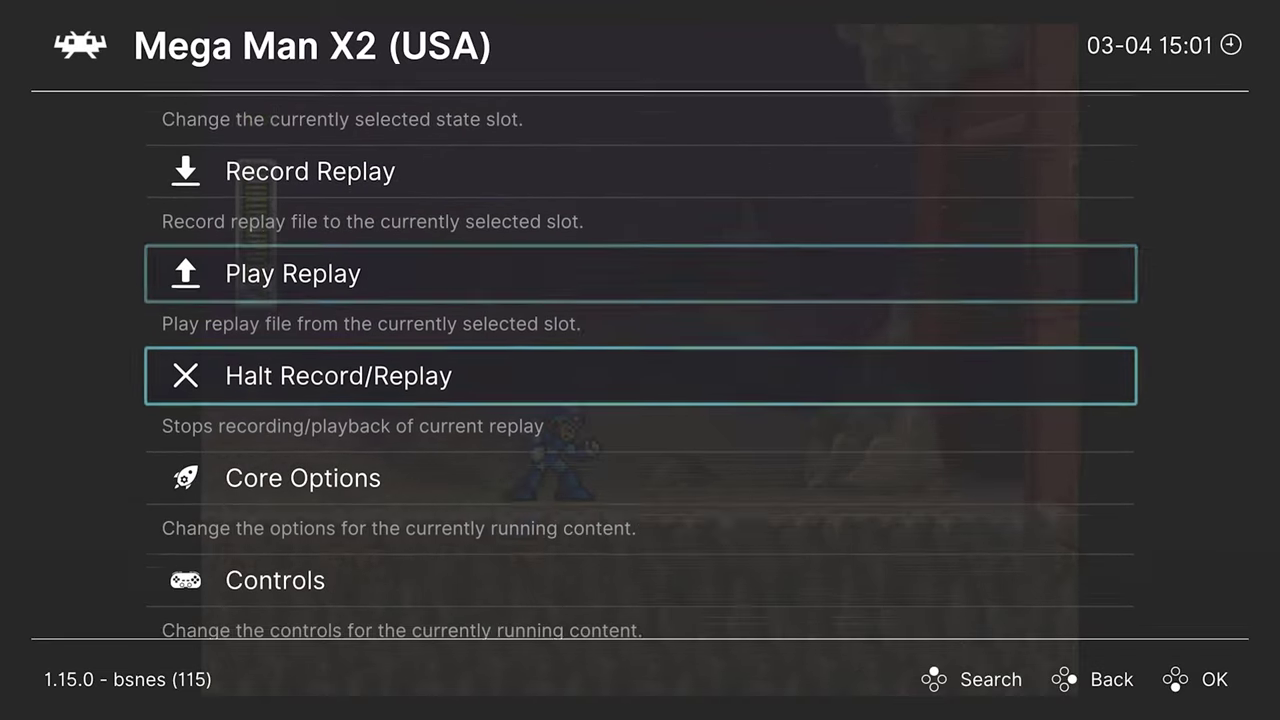
{"action": "key", "text": "Return"}
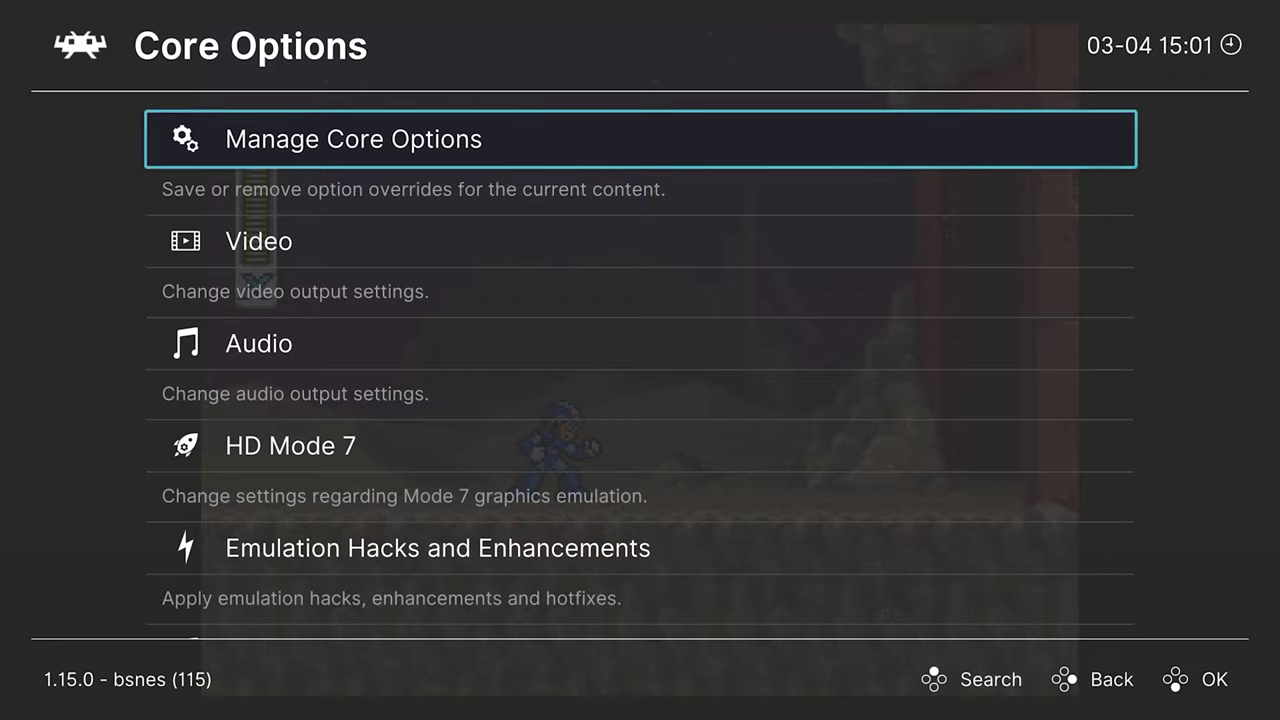
Step: Review the bsnes core option categories down to Light Gun and return to Video
{"action": "key", "text": "Down"}
{"action": "key", "text": "Down"}
{"action": "key", "text": "Down"}
{"action": "key", "text": "Down"}
{"action": "key", "text": "Down"}
{"action": "key", "text": "Down"}
{"action": "key", "text": "Down"}
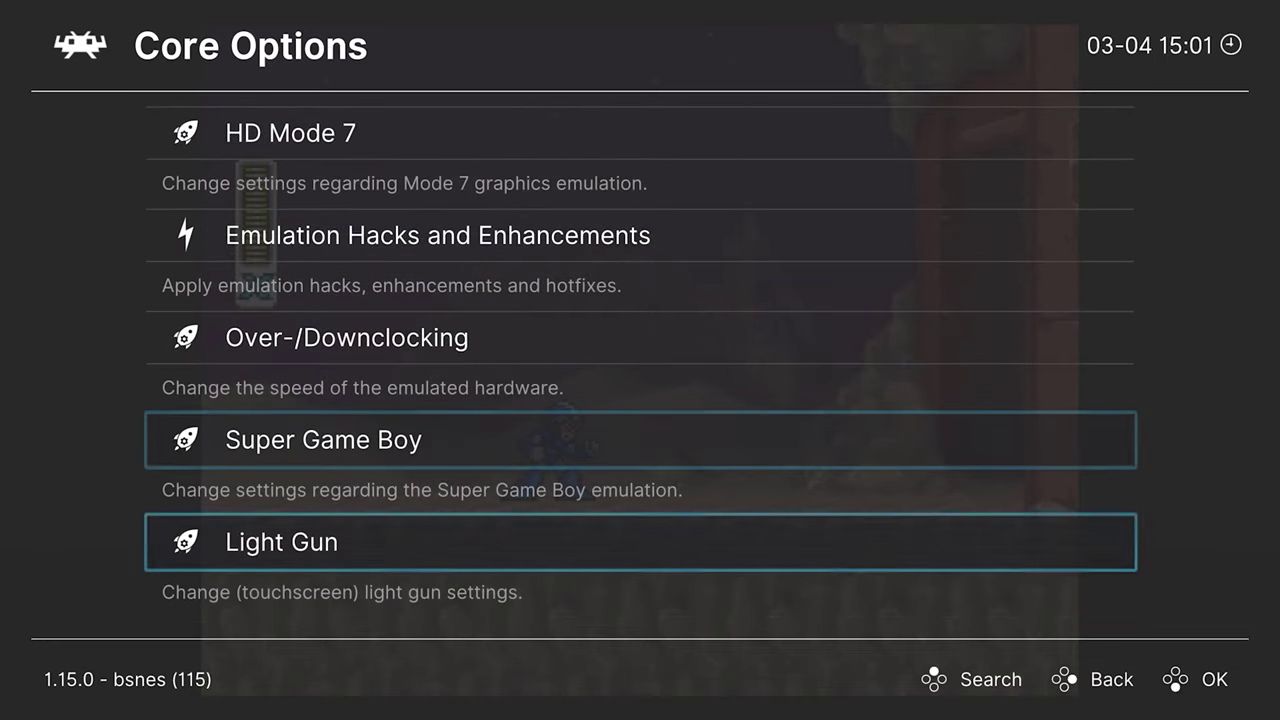
{"action": "key", "text": "Up"}
{"action": "key", "text": "Up"}
{"action": "key", "text": "Up"}
{"action": "key", "text": "Up"}
{"action": "key", "text": "Up"}
{"action": "key", "text": "Up"}
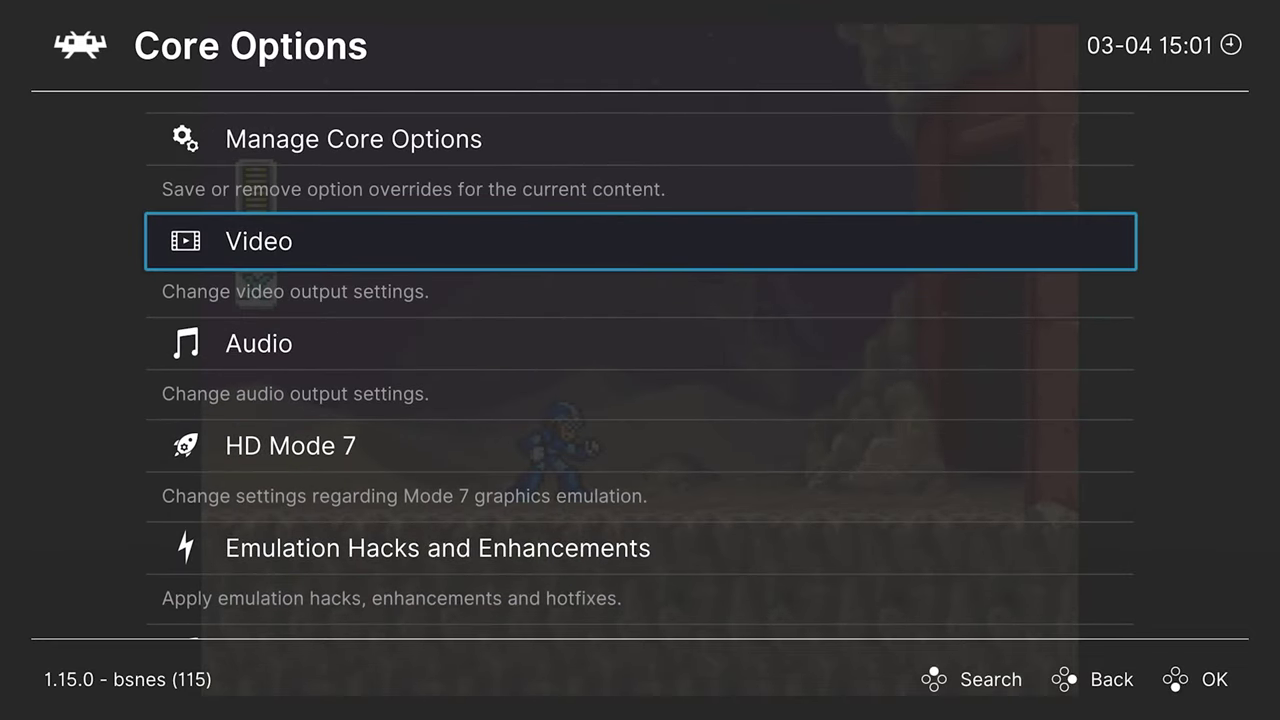
Step: In the core's video options, try the Pixel Perfect preferred aspect ratio and settle on 4:3
{"action": "key", "text": "Return"}
{"action": "key", "text": "Return"}
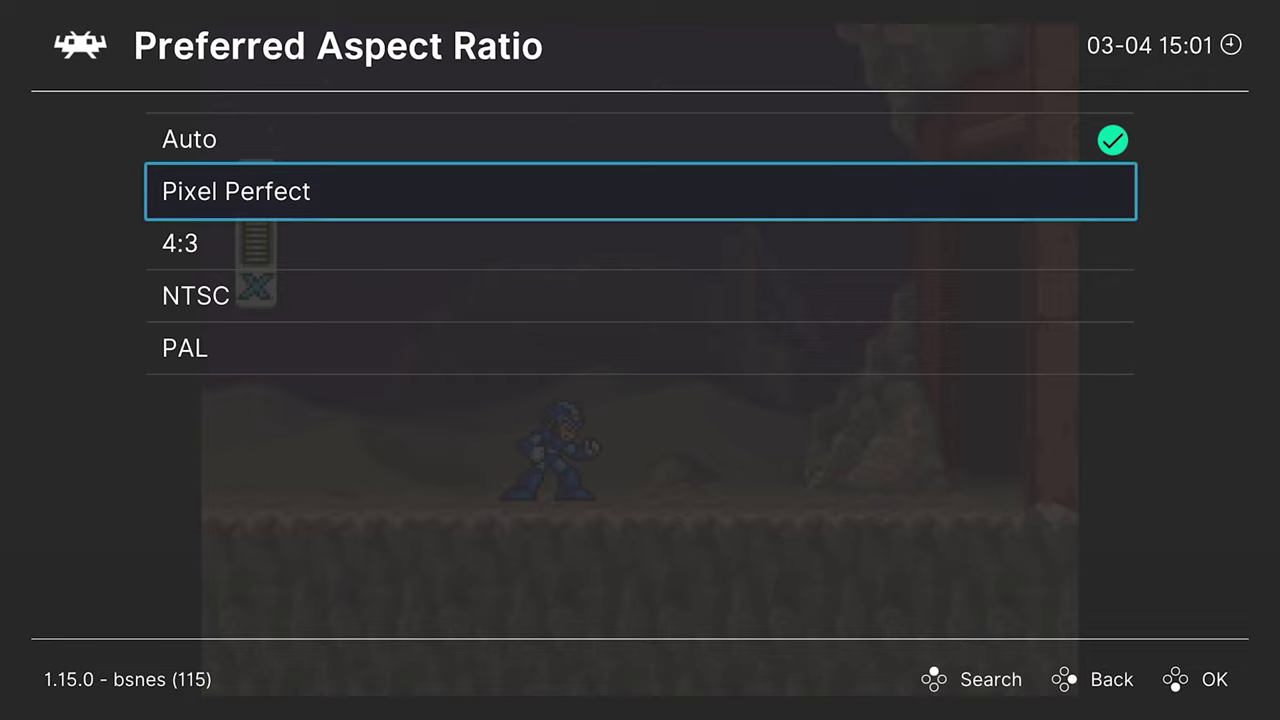
{"action": "key", "text": "Return"}
{"action": "key", "text": "Return"}
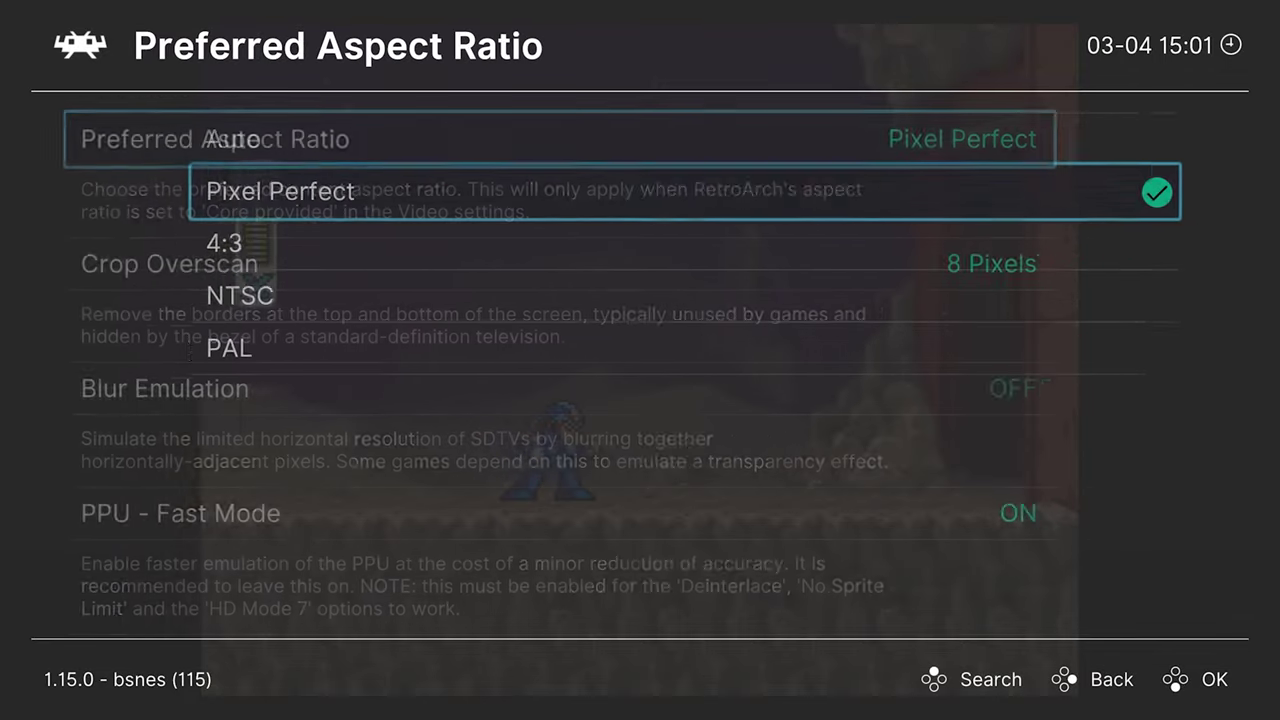
{"action": "key", "text": "Down"}
{"action": "key", "text": "Return"}
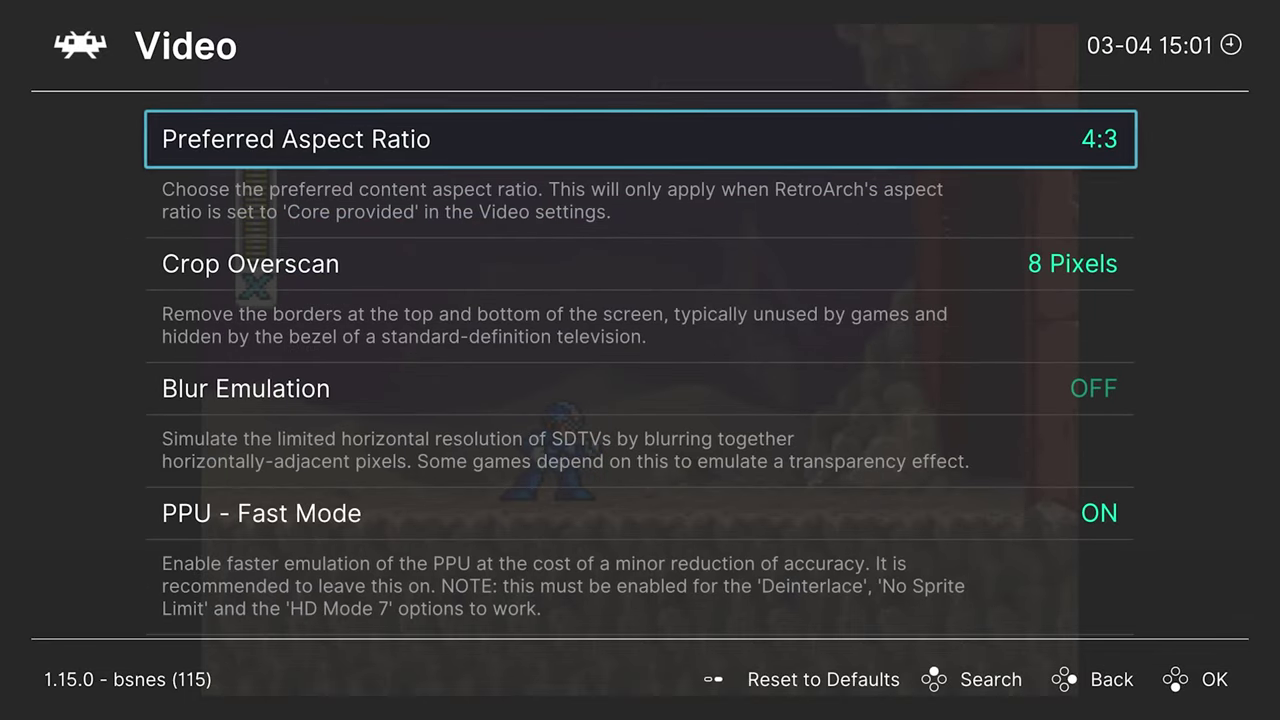
Step: Look over the NTSC and PAL choices for the preferred aspect ratio and keep 4:3
{"action": "key", "text": "Return"}
{"action": "key", "text": "Down"}
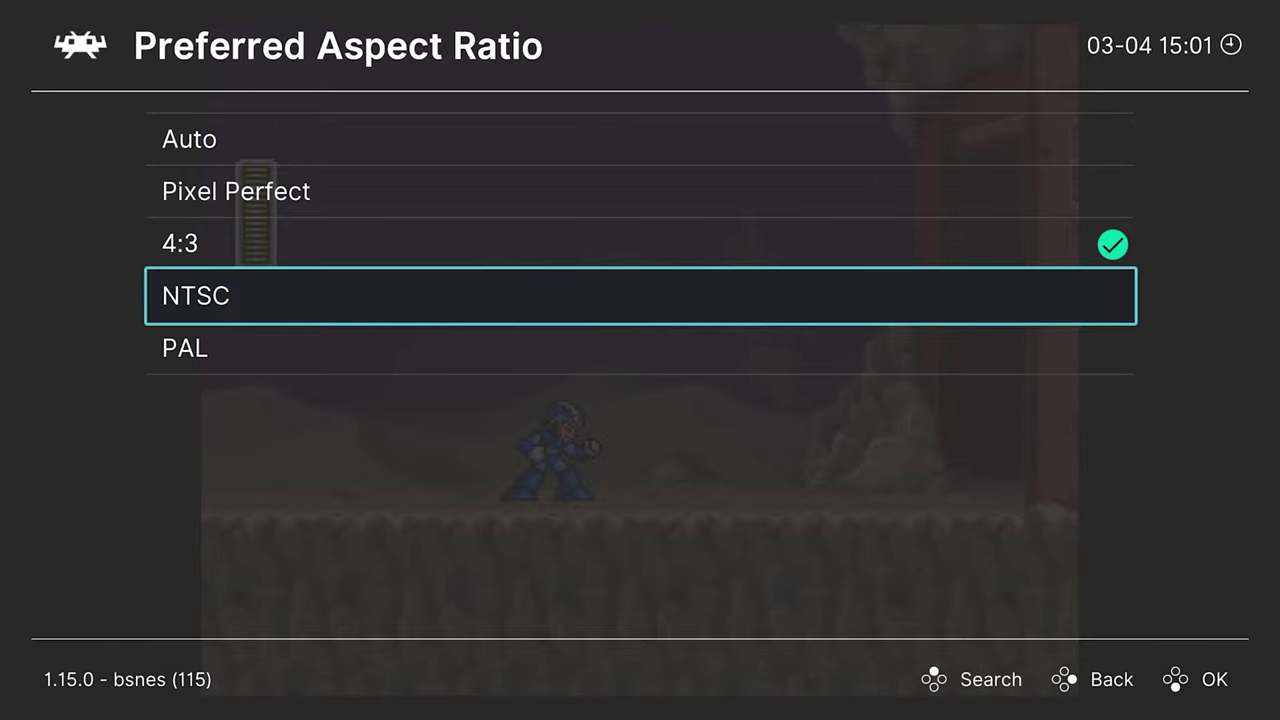
{"action": "key", "text": "Down"}
{"action": "key", "text": "Up"}
{"action": "key", "text": "Up"}
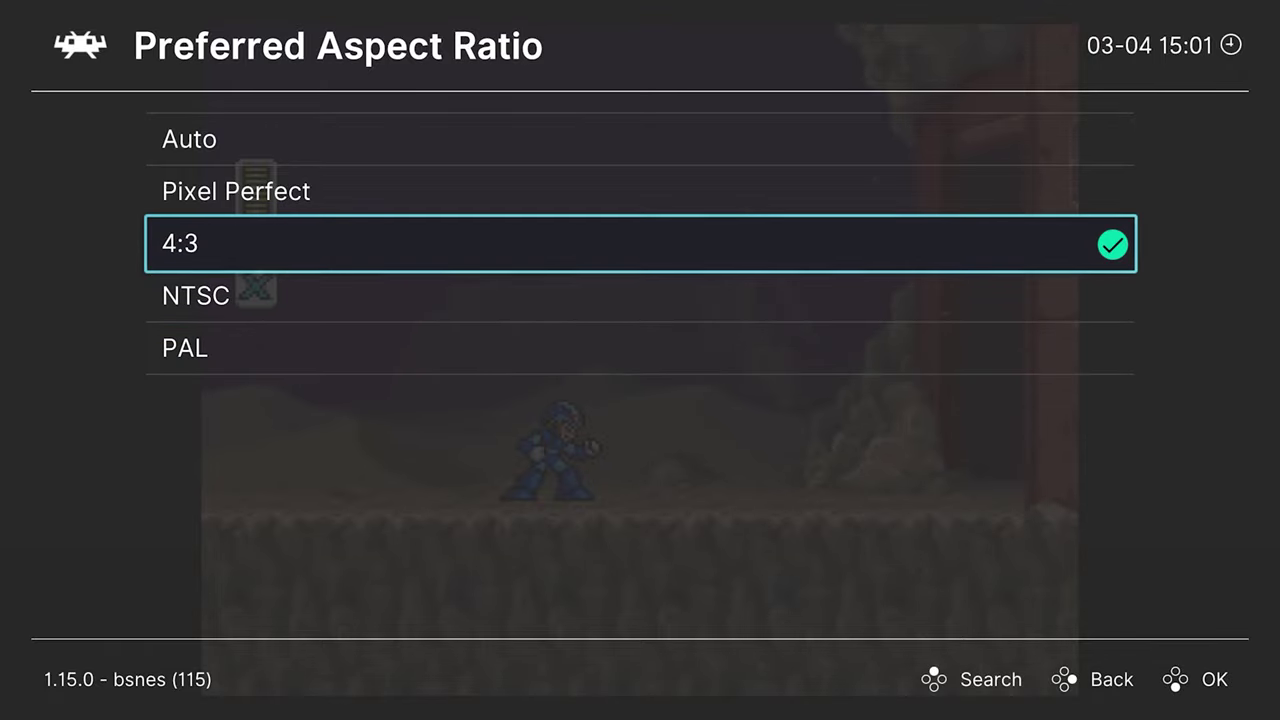
{"action": "key", "text": "Return"}
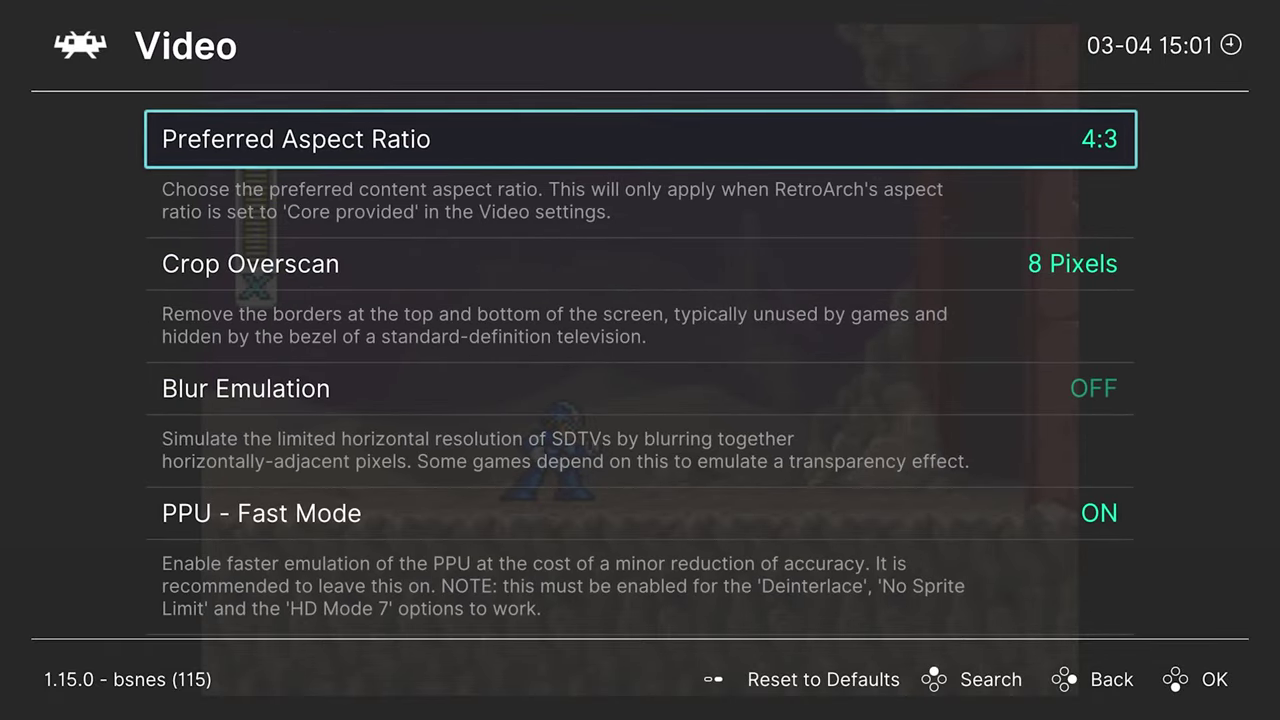
Step: Try turning Crop Overscan off and restore it to 8 Pixels
{"action": "key", "text": "Down"}
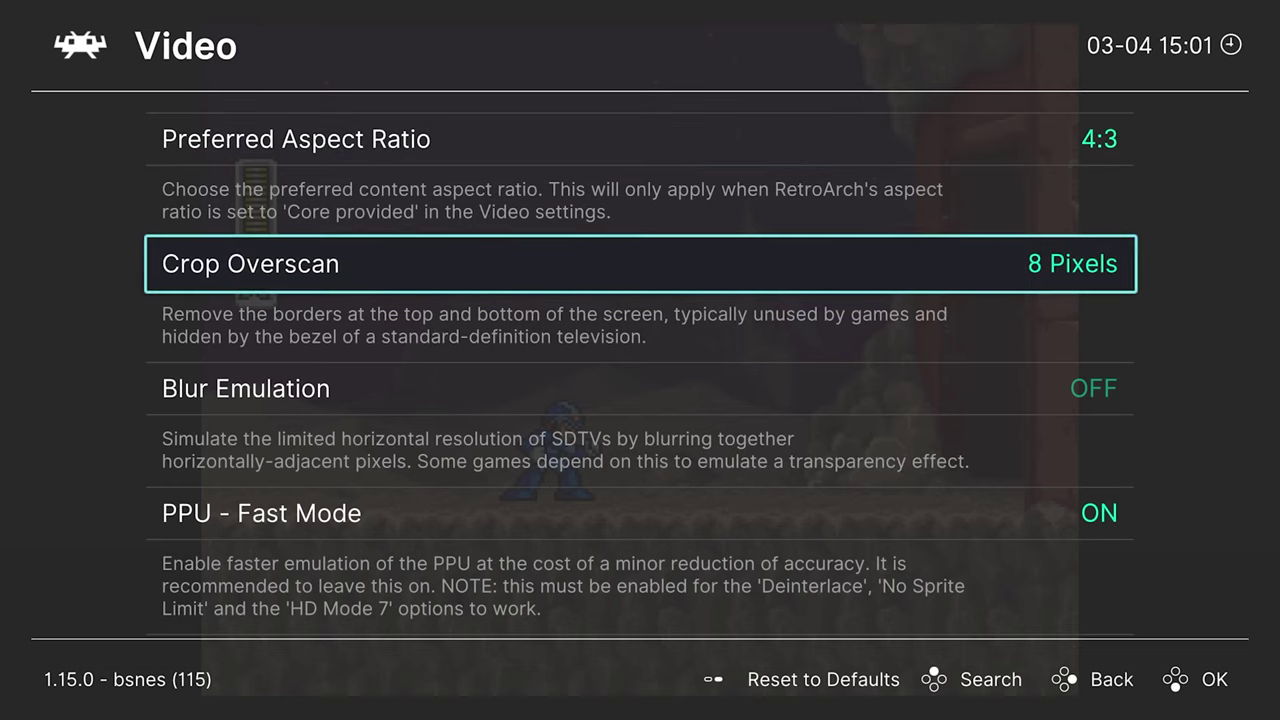
{"action": "key", "text": "Return"}
{"action": "key", "text": "Down"}
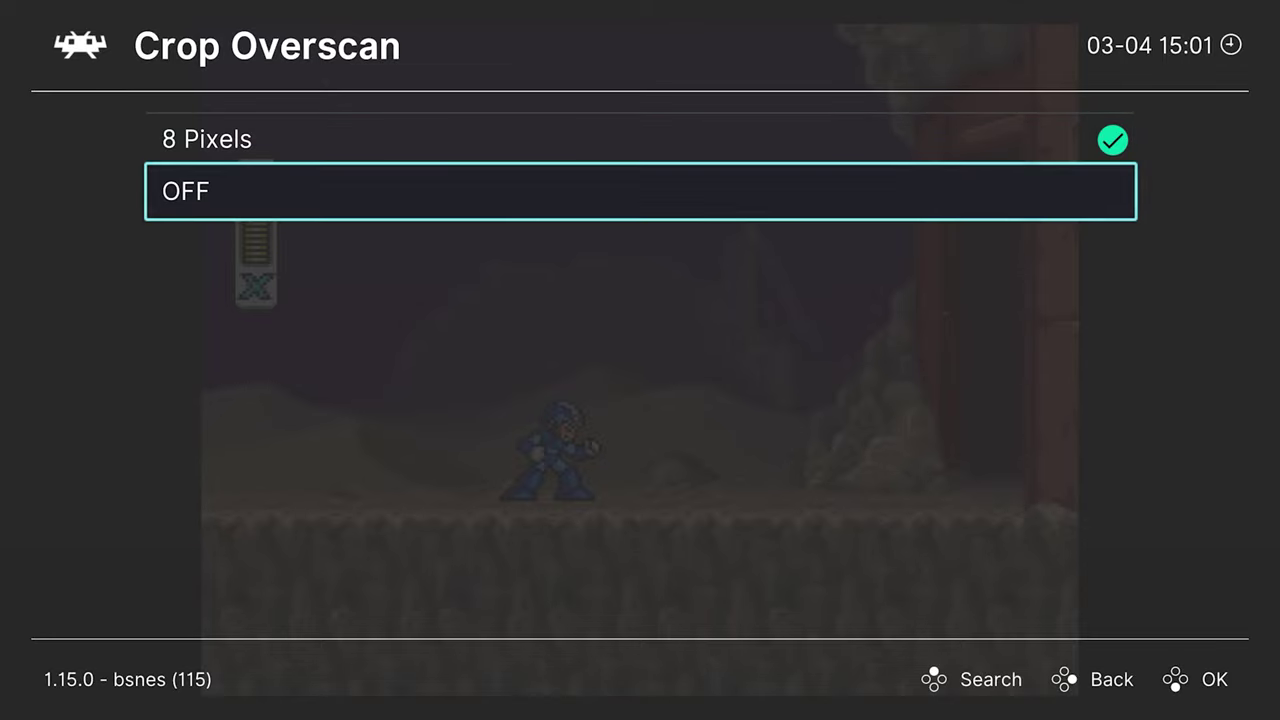
{"action": "key", "text": "Return"}
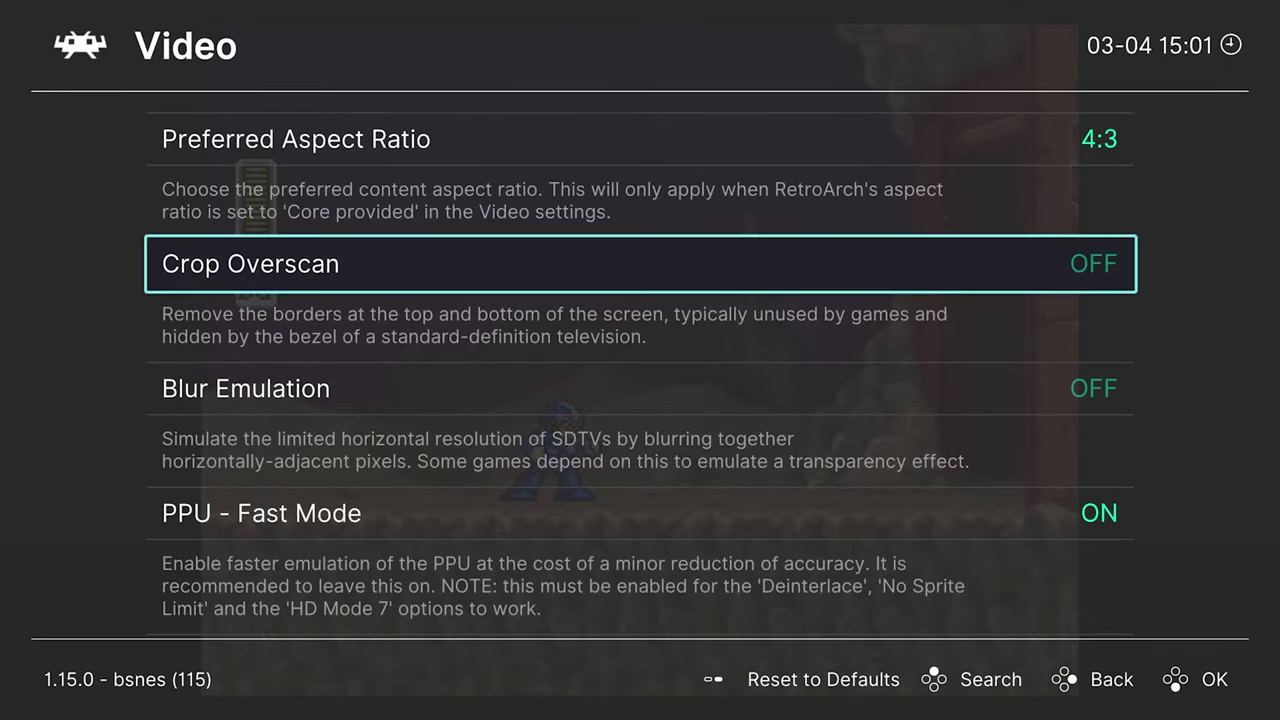
{"action": "key", "text": "Return"}
{"action": "key", "text": "Up"}
{"action": "key", "text": "Return"}
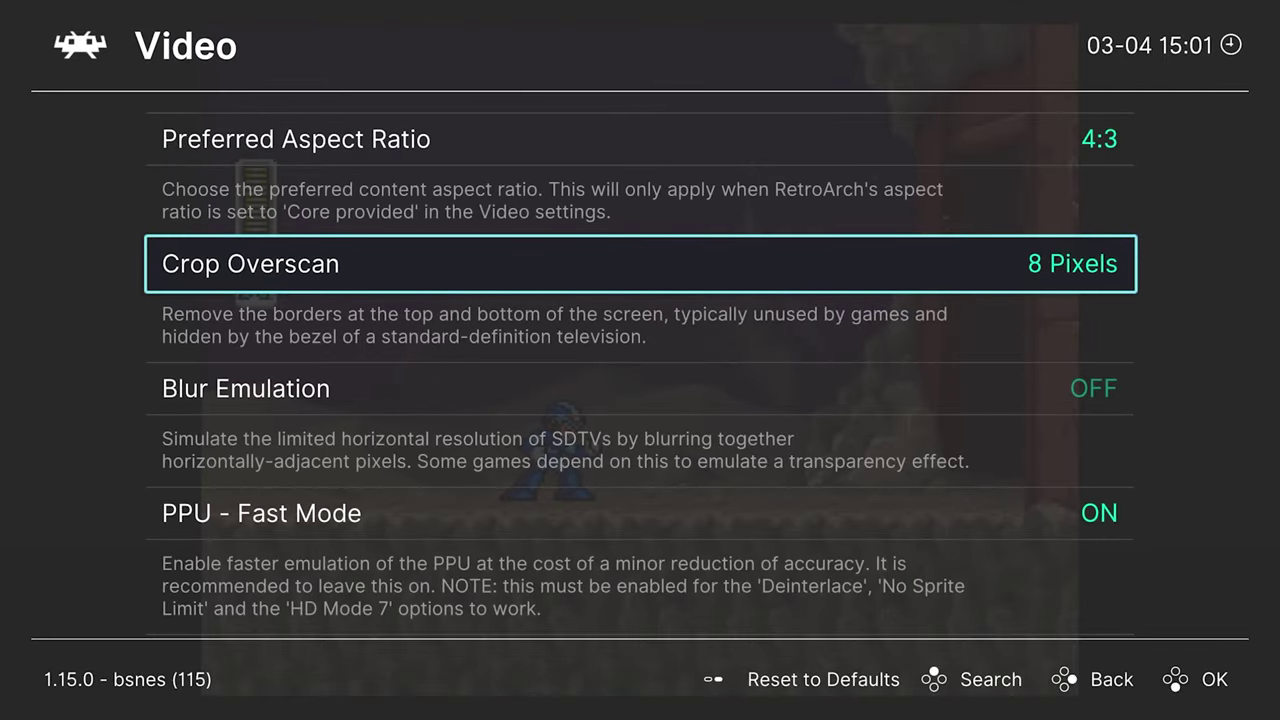
Step: Toggle Blur Emulation on and off to compare its effect on the running game, ending with it off
{"action": "key", "text": "Down"}
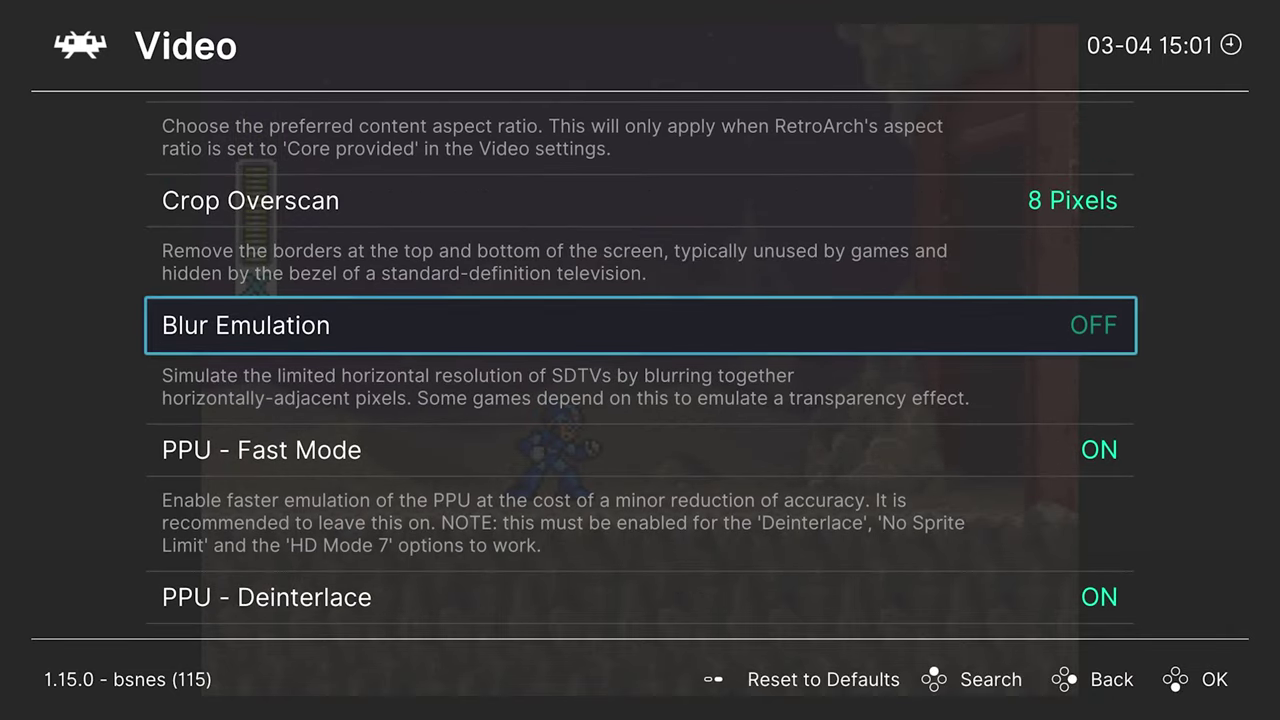
{"action": "key", "text": "Return"}
{"action": "key", "text": "F1"}
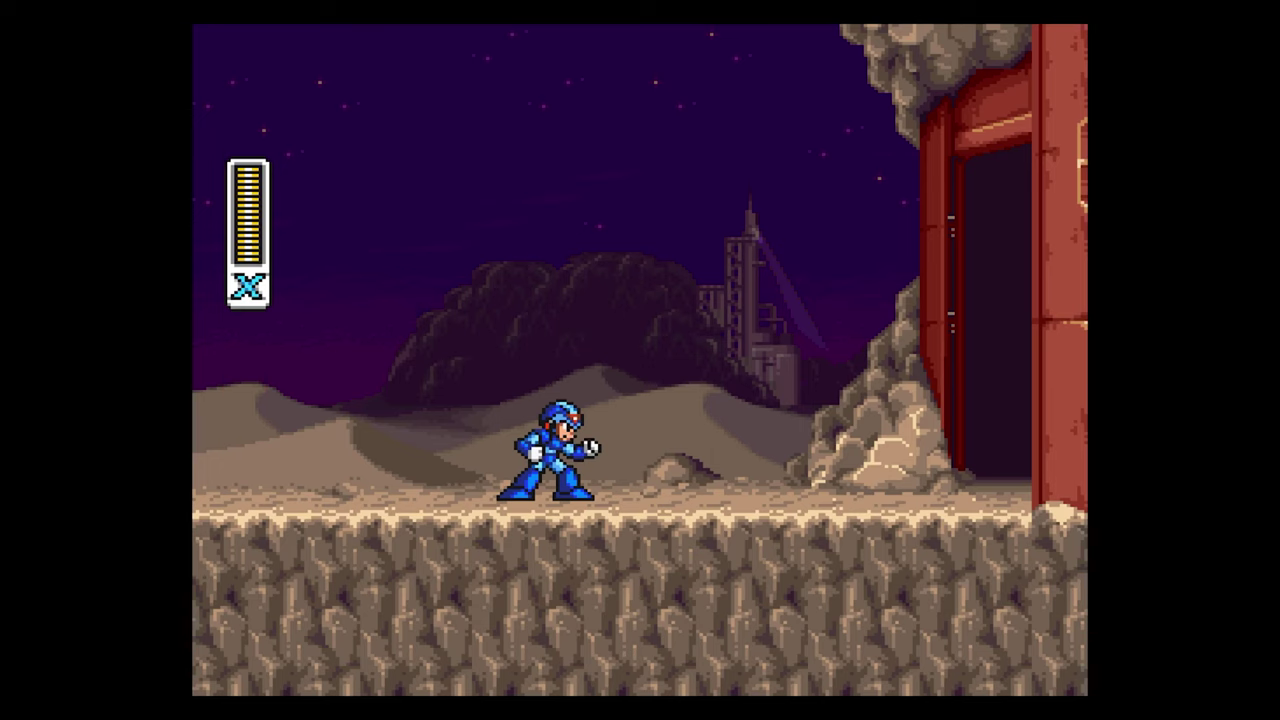
{"action": "key", "text": "F1"}
{"action": "key", "text": "Return"}
{"action": "key", "text": "F1"}
{"action": "key", "text": "F1"}
{"action": "key", "text": "Return"}
{"action": "key", "text": "F1"}
{"action": "key", "text": "F1"}
{"action": "key", "text": "F1"}
{"action": "key", "text": "F1"}
{"action": "key", "text": "Return"}
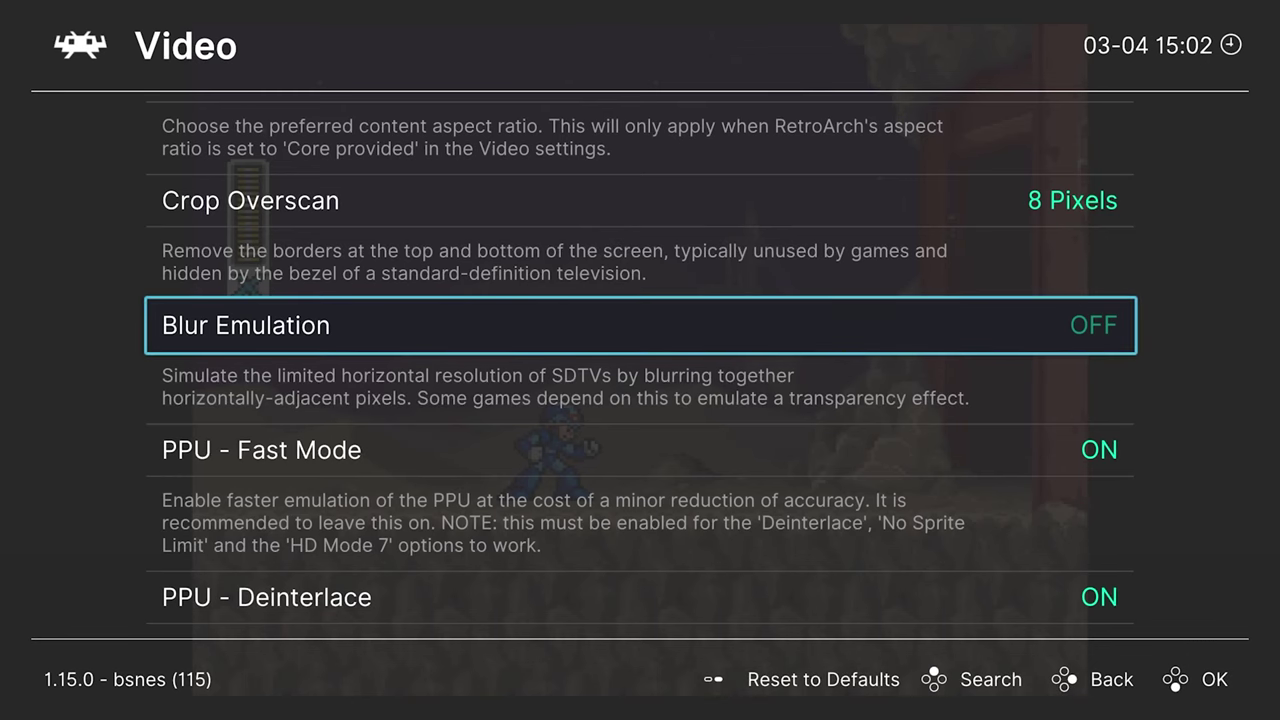
Step: Review the PPU Fast Mode and Deinterlace options and turn on PPU - No Sprite Limit
{"action": "key", "text": "Down"}
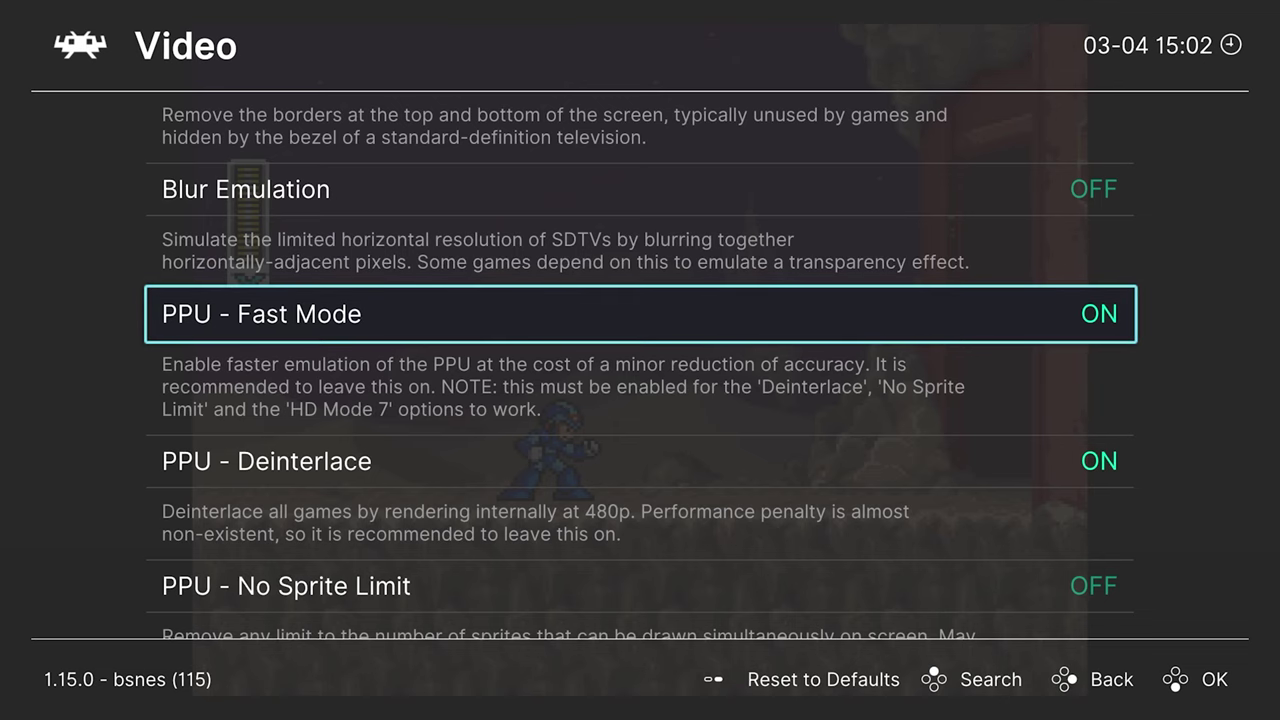
{"action": "key", "text": "Down"}
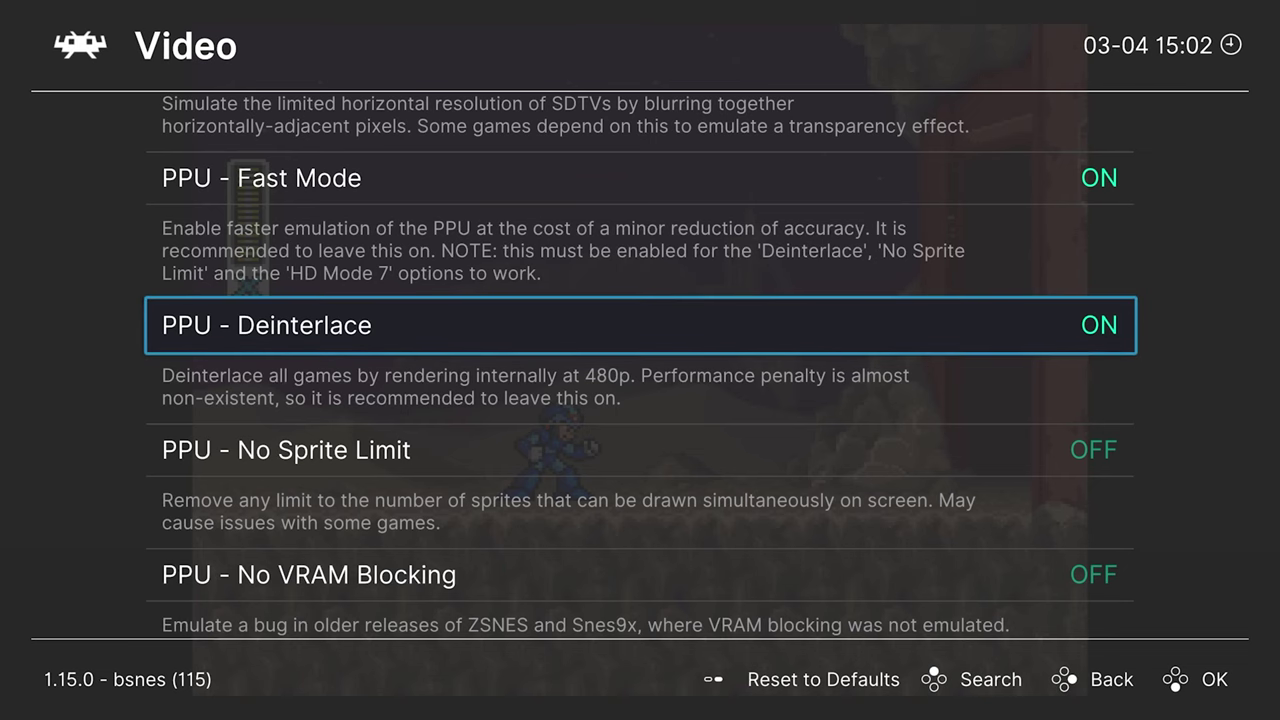
{"action": "key", "text": "Up"}
{"action": "key", "text": "Down"}
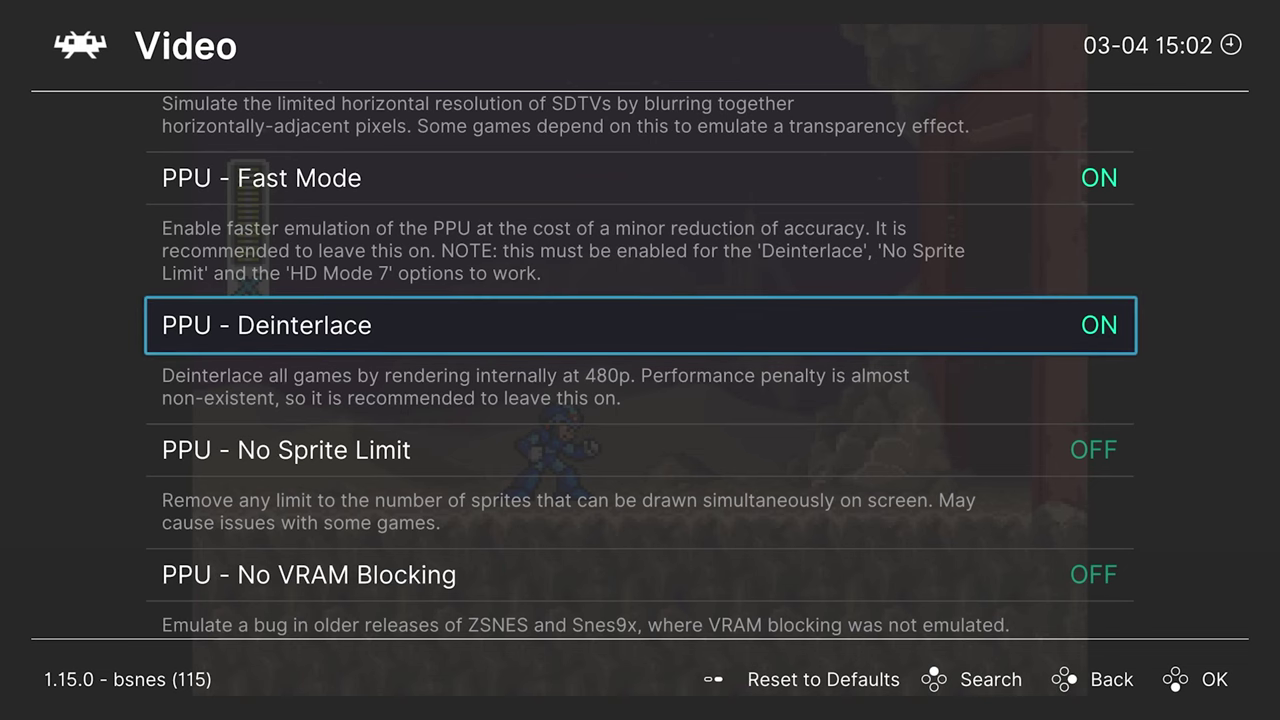
{"action": "key", "text": "Down"}
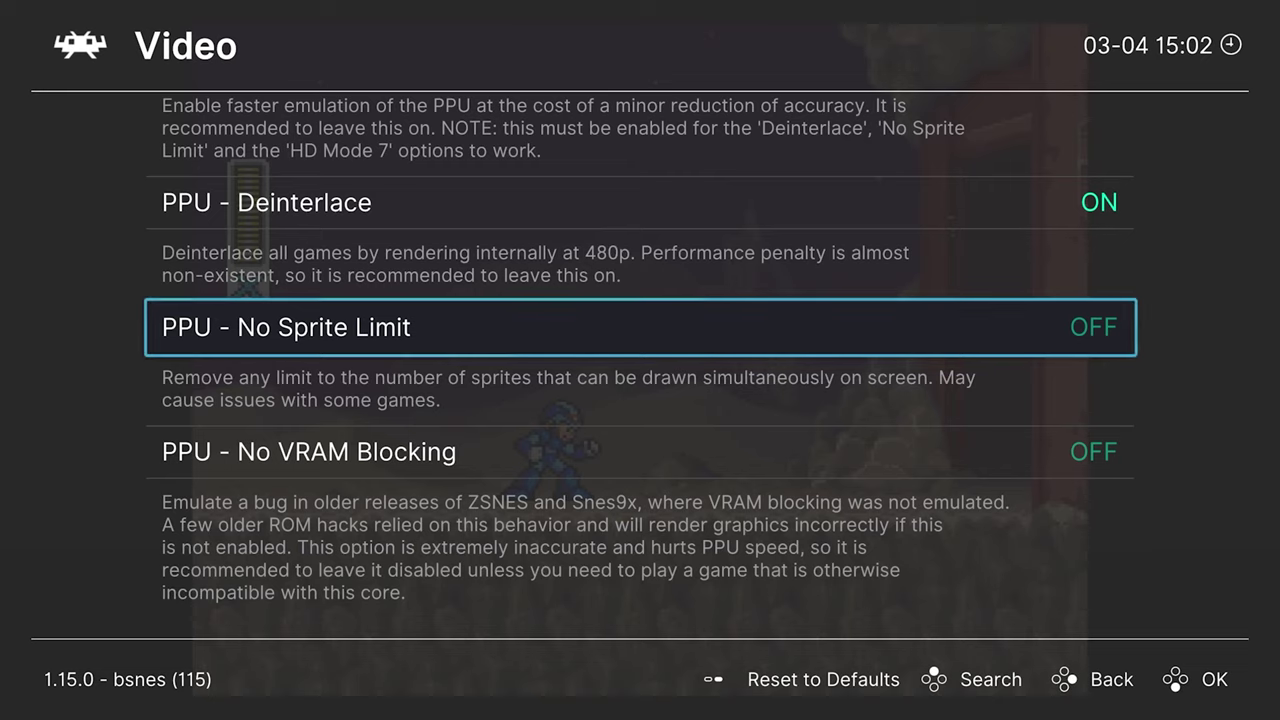
{"action": "key", "text": "Right"}
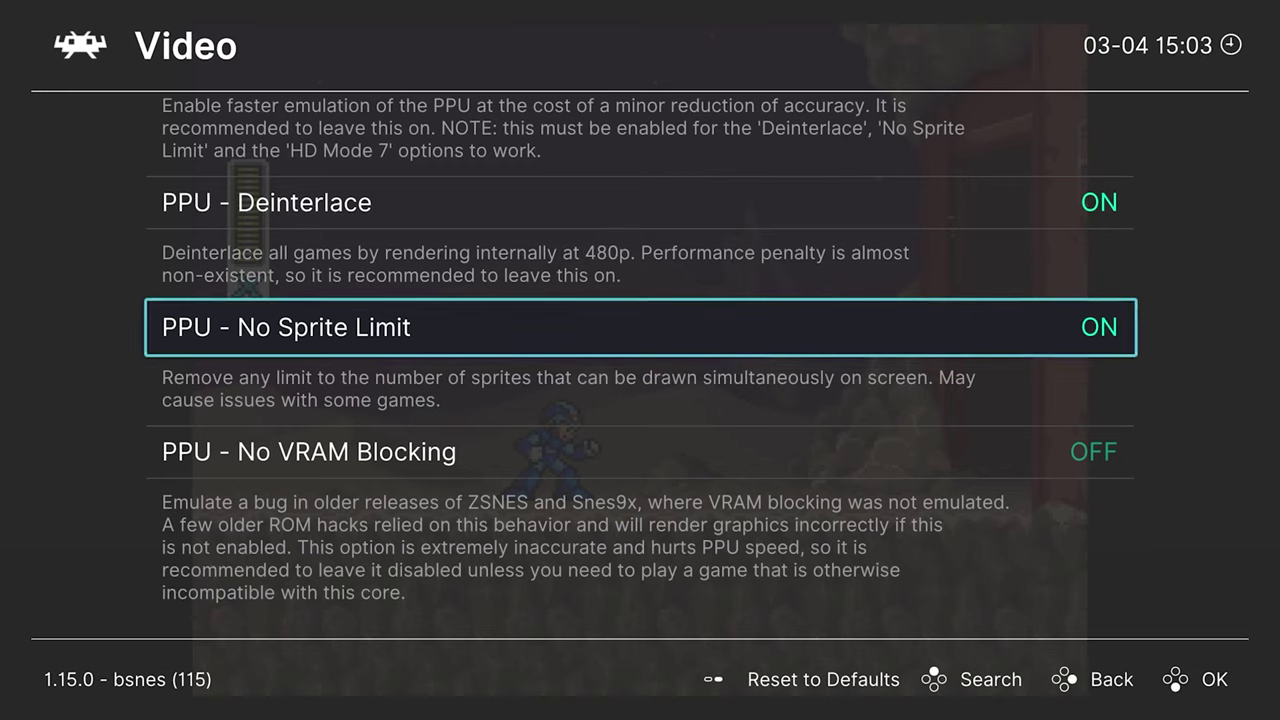
Step: Toggle PPU - No VRAM Blocking on and back off, and leave the core's video options
{"action": "key", "text": "Down"}
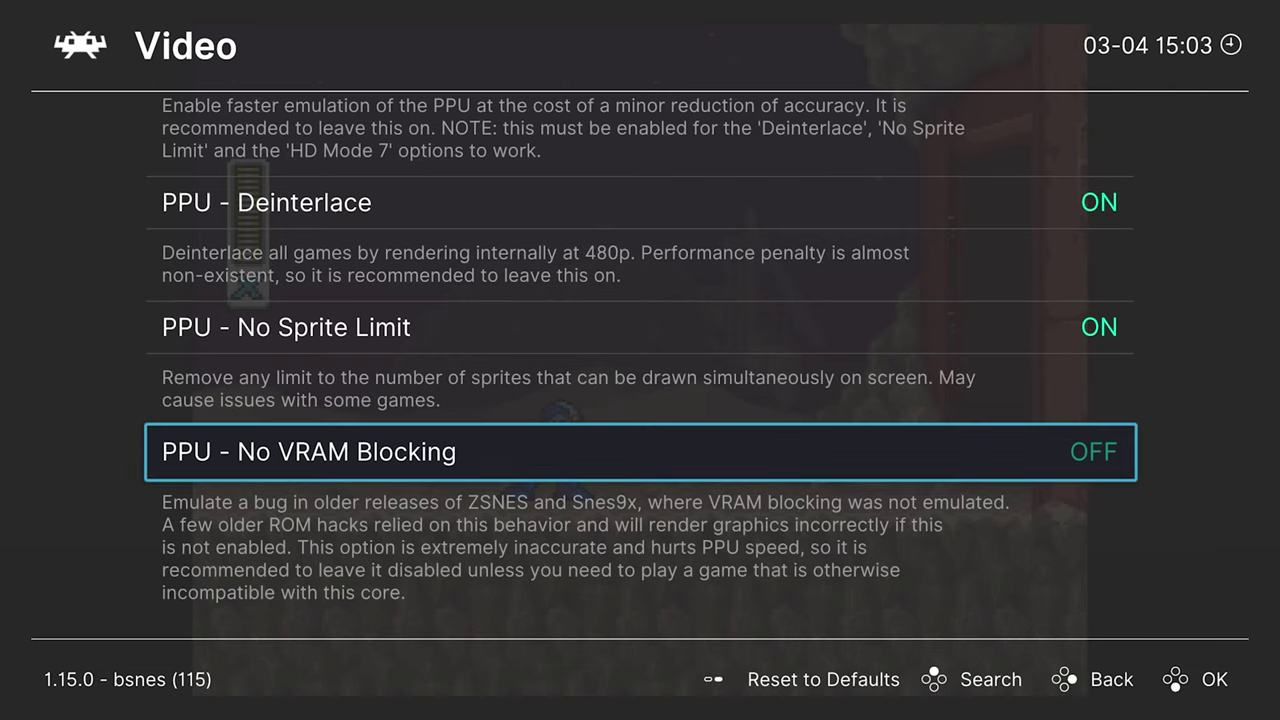
{"action": "key", "text": "Return"}
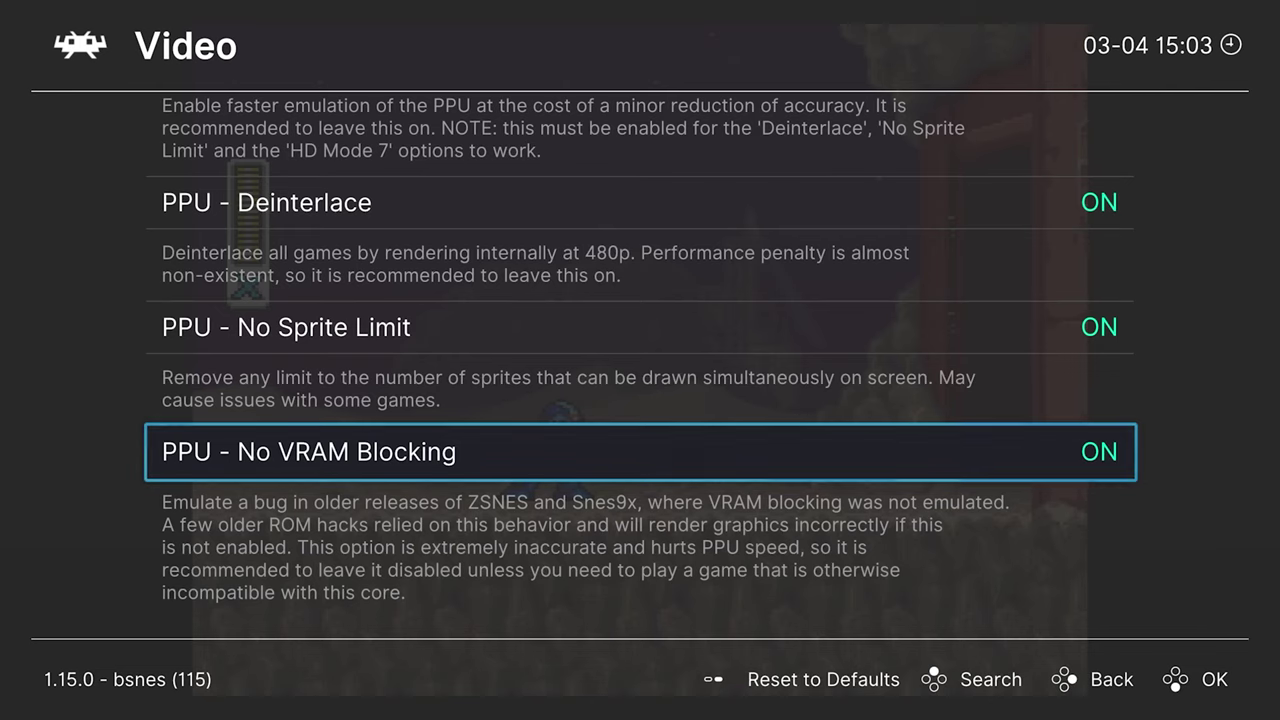
{"action": "key", "text": "Return"}
{"action": "key", "text": "Return"}
{"action": "key", "text": "BackSpace"}
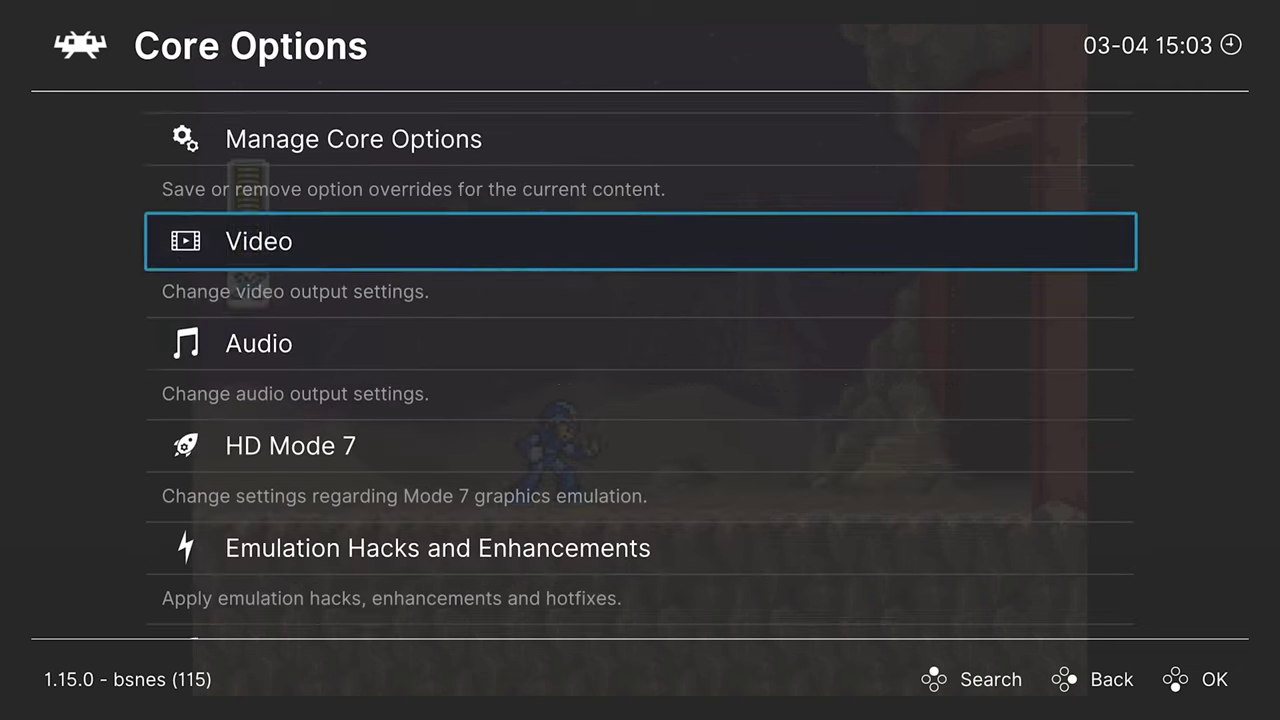
Step: In the core's audio options, try DSP - Cubic Interpolation on, restore it to off, and review DSP - Echo Shadow RAM
{"action": "key", "text": "Down"}
{"action": "key", "text": "Return"}
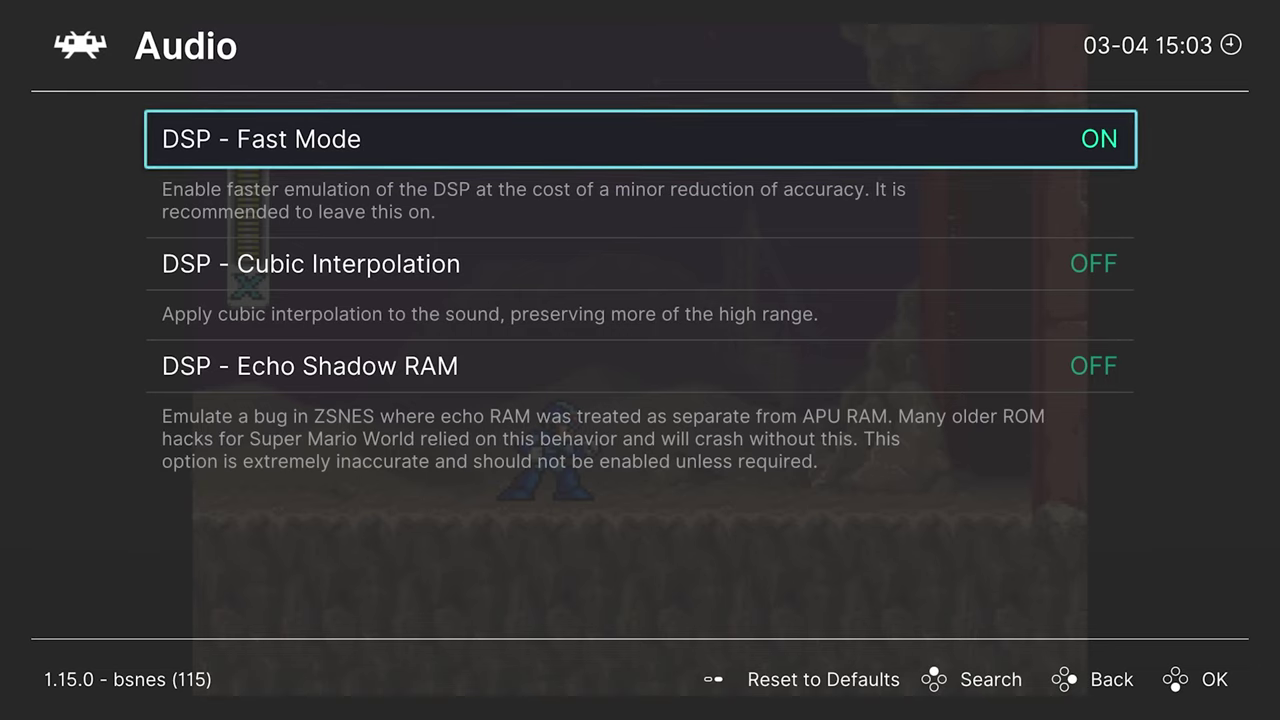
{"action": "key", "text": "Down"}
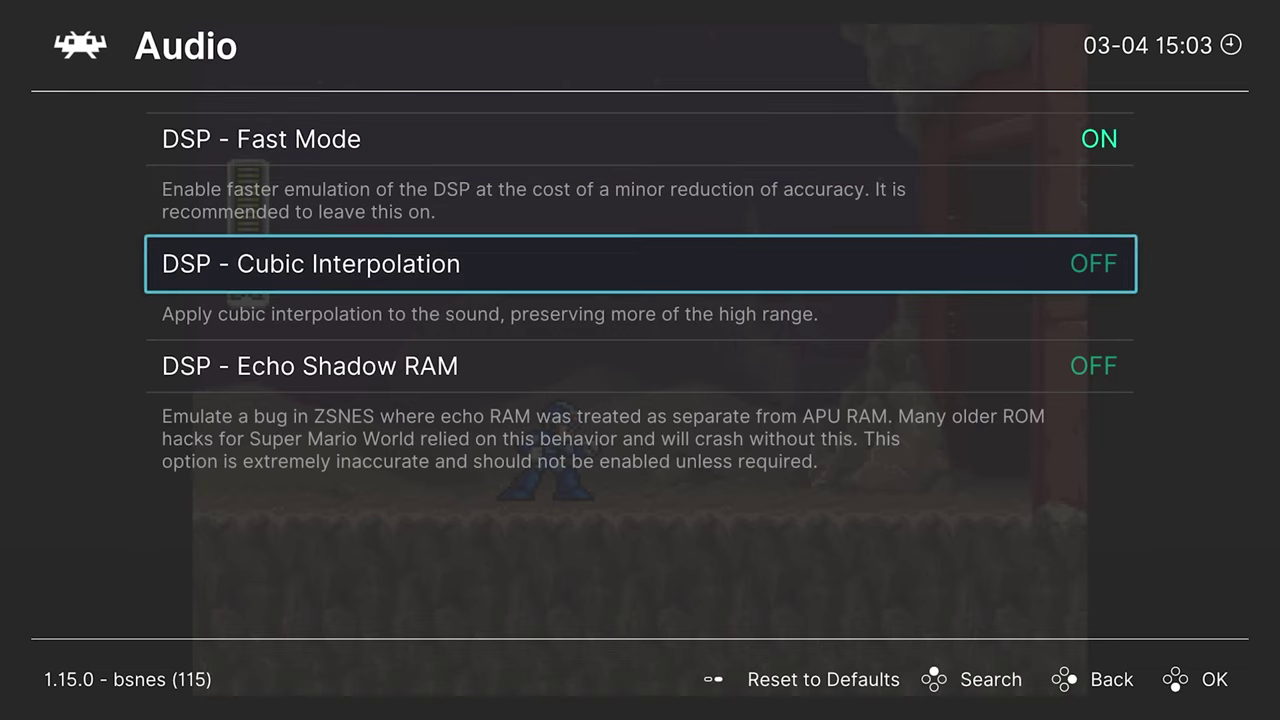
{"action": "key", "text": "Return"}
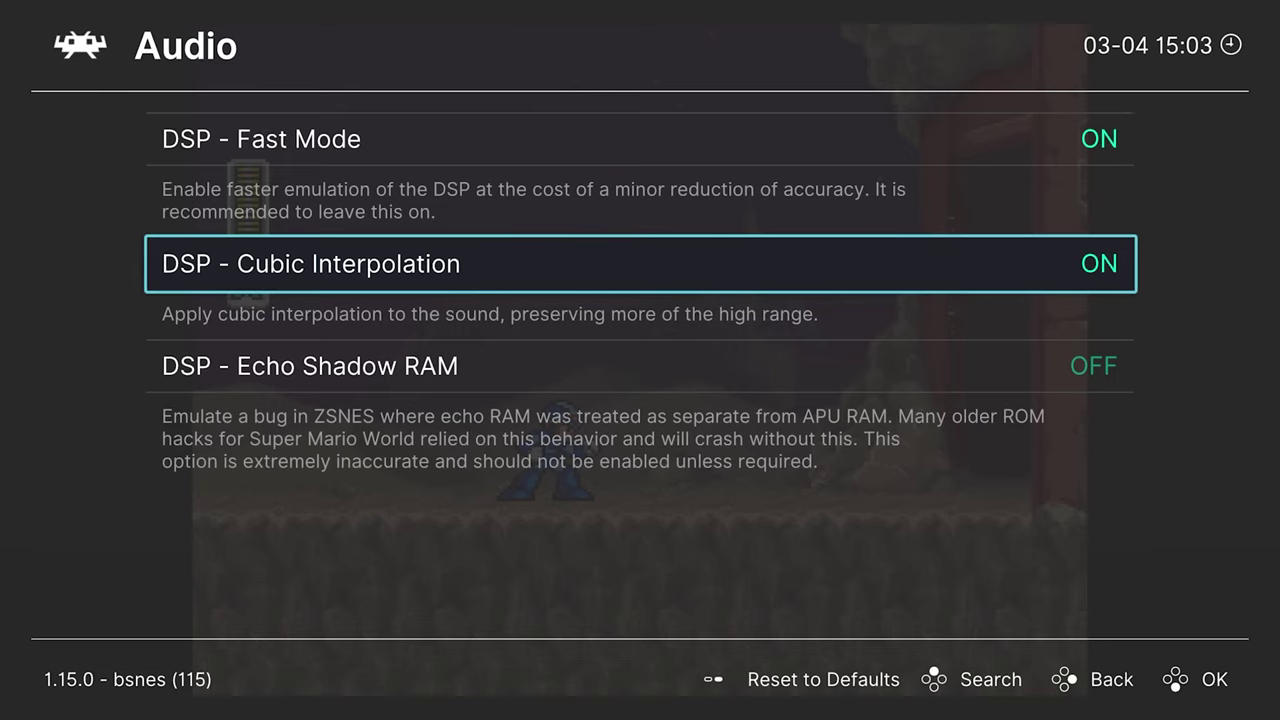
{"action": "key", "text": "Return"}
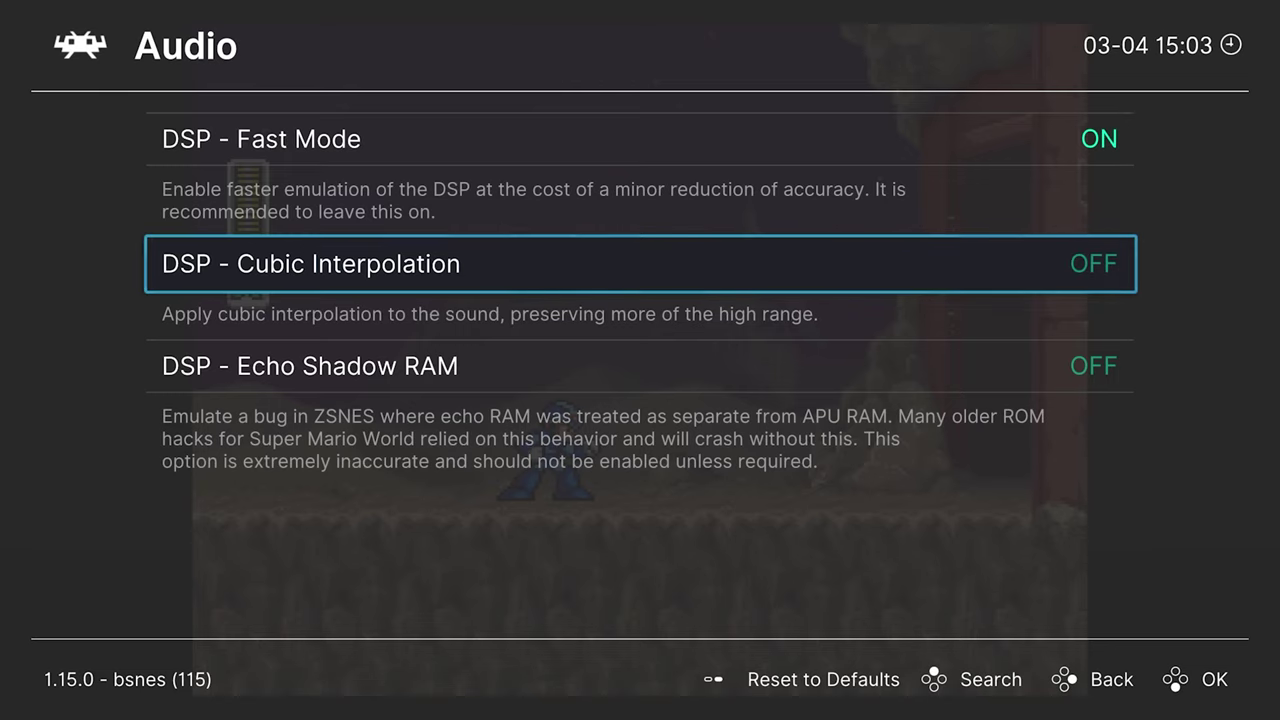
{"action": "key", "text": "Down"}
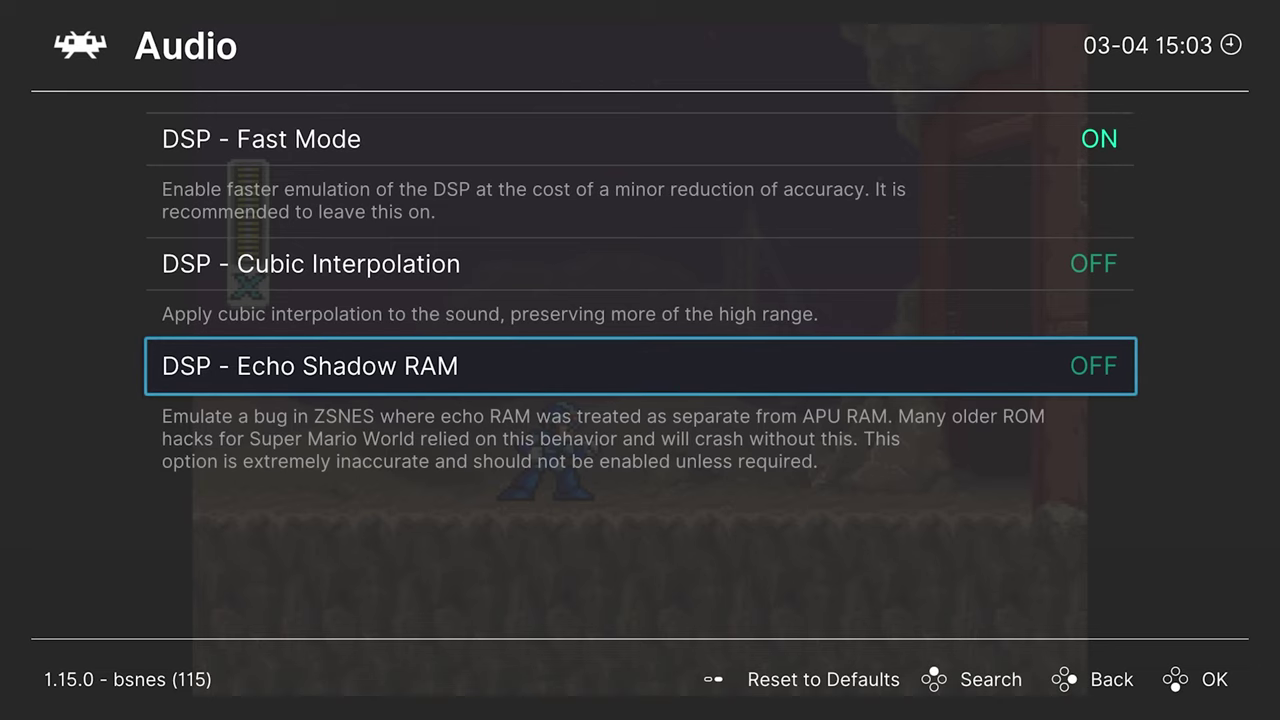
{"action": "key", "text": "Up"}
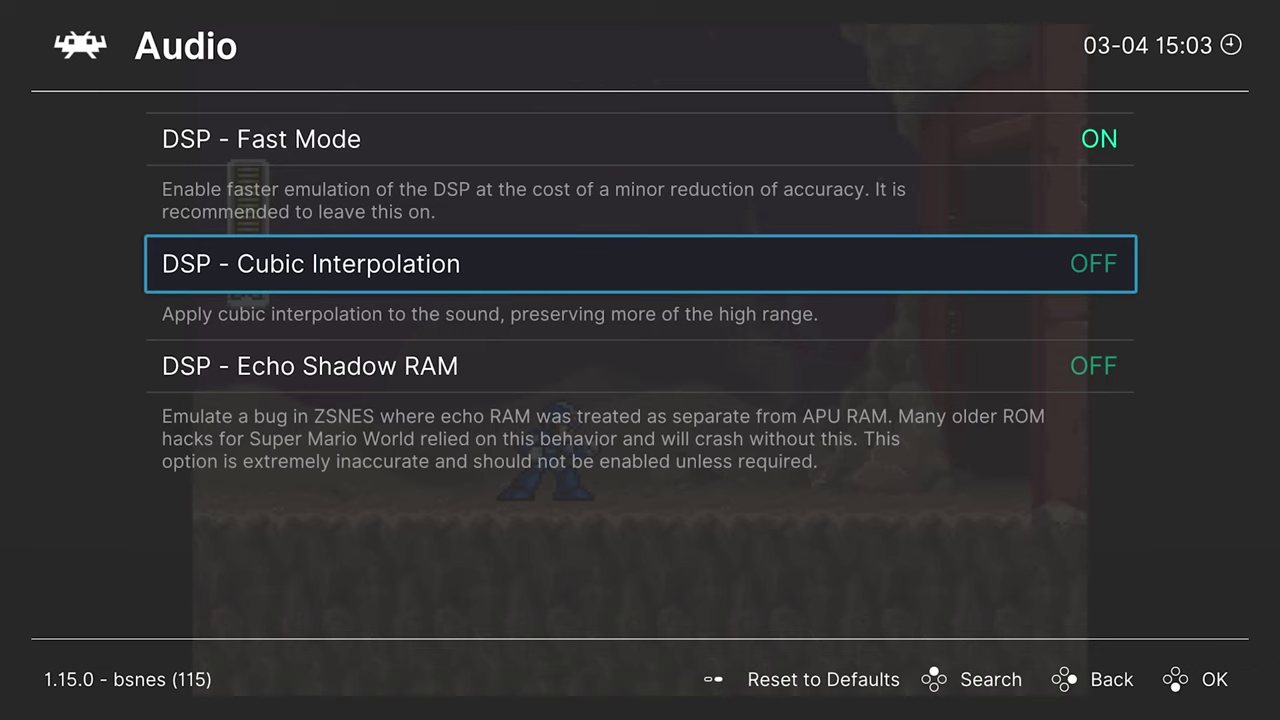
{"action": "key", "text": "Down"}
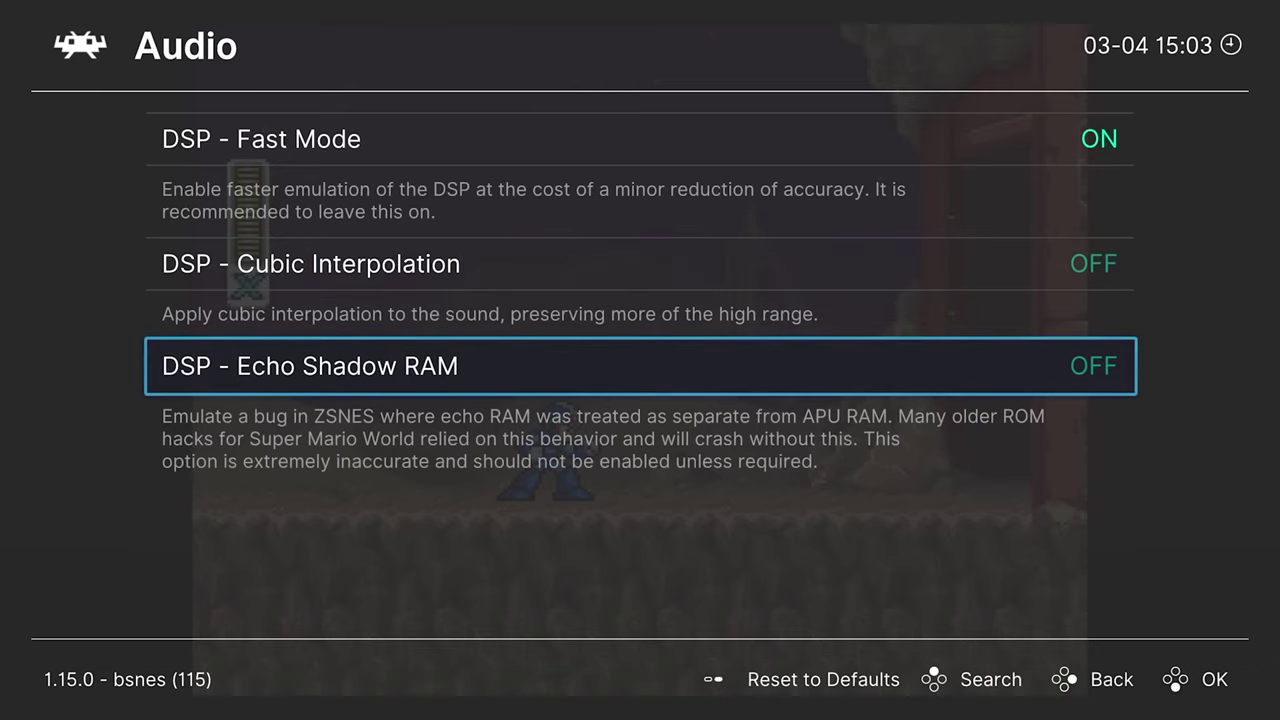
{"action": "key", "text": "BackSpace"}
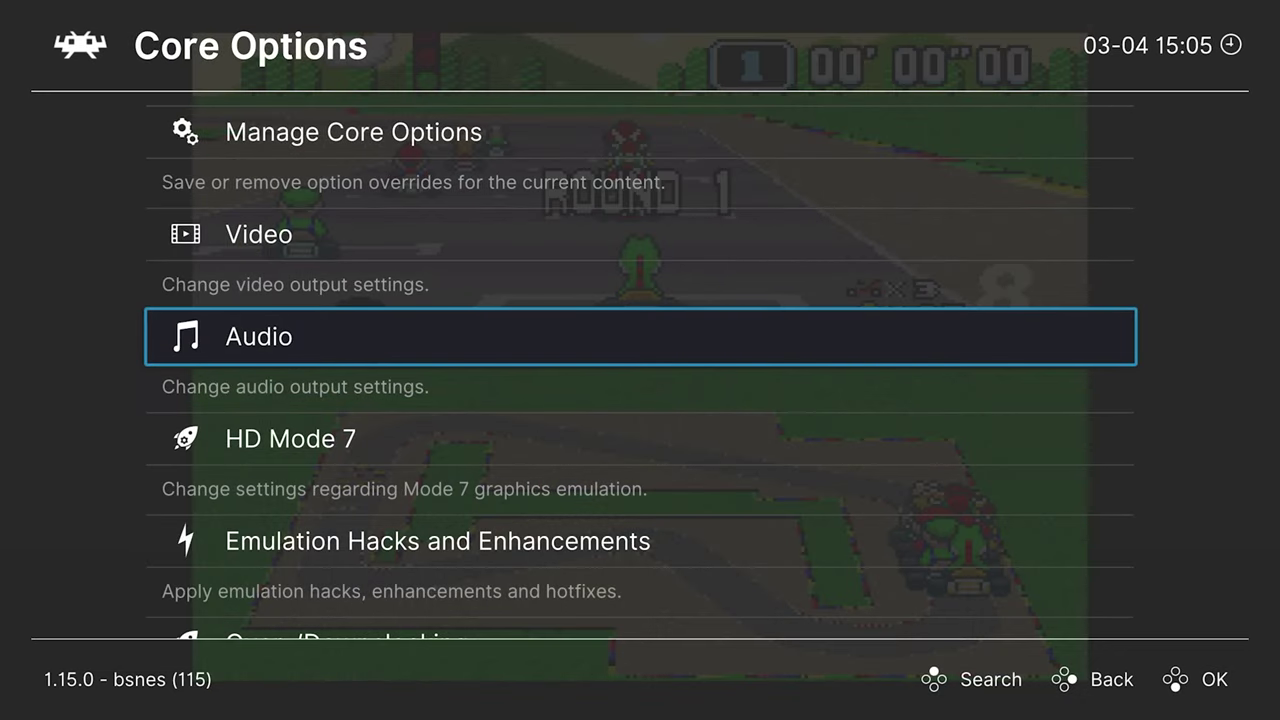
Step: Set the HD Mode 7 scale to 720p (3x) and view the result in the running kart race
{"action": "key", "text": "Down"}
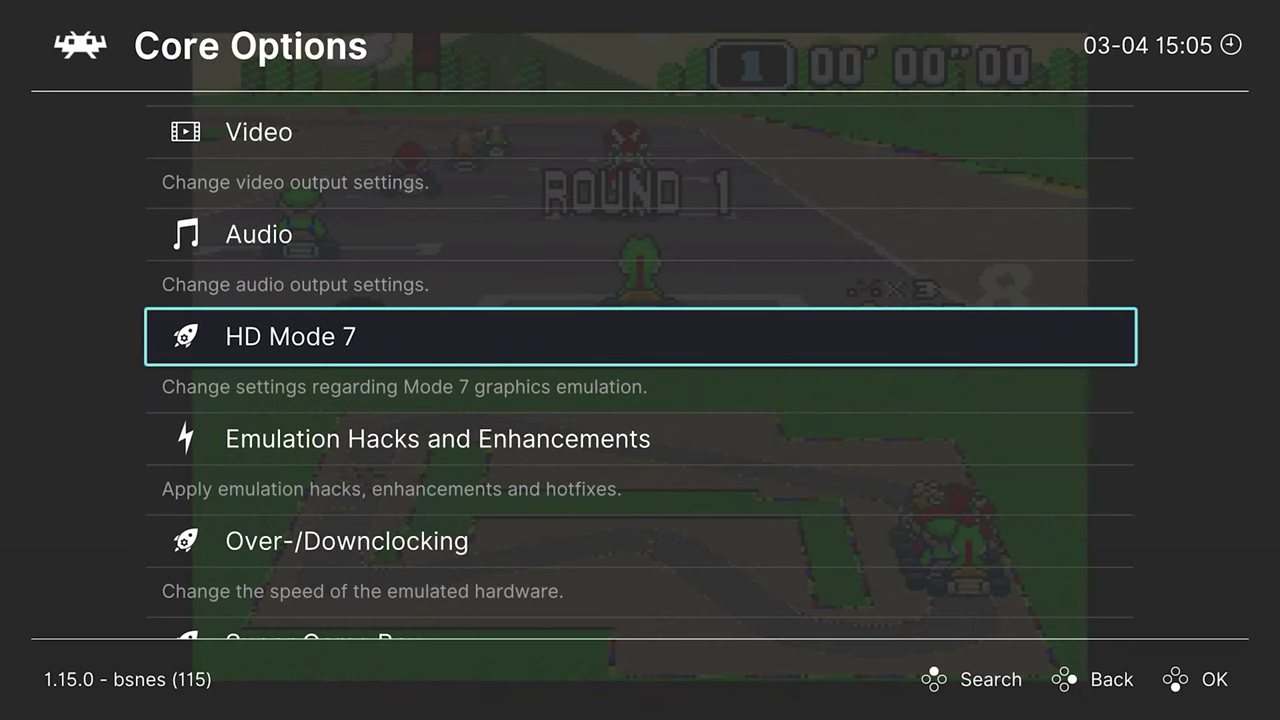
{"action": "key", "text": "Return"}
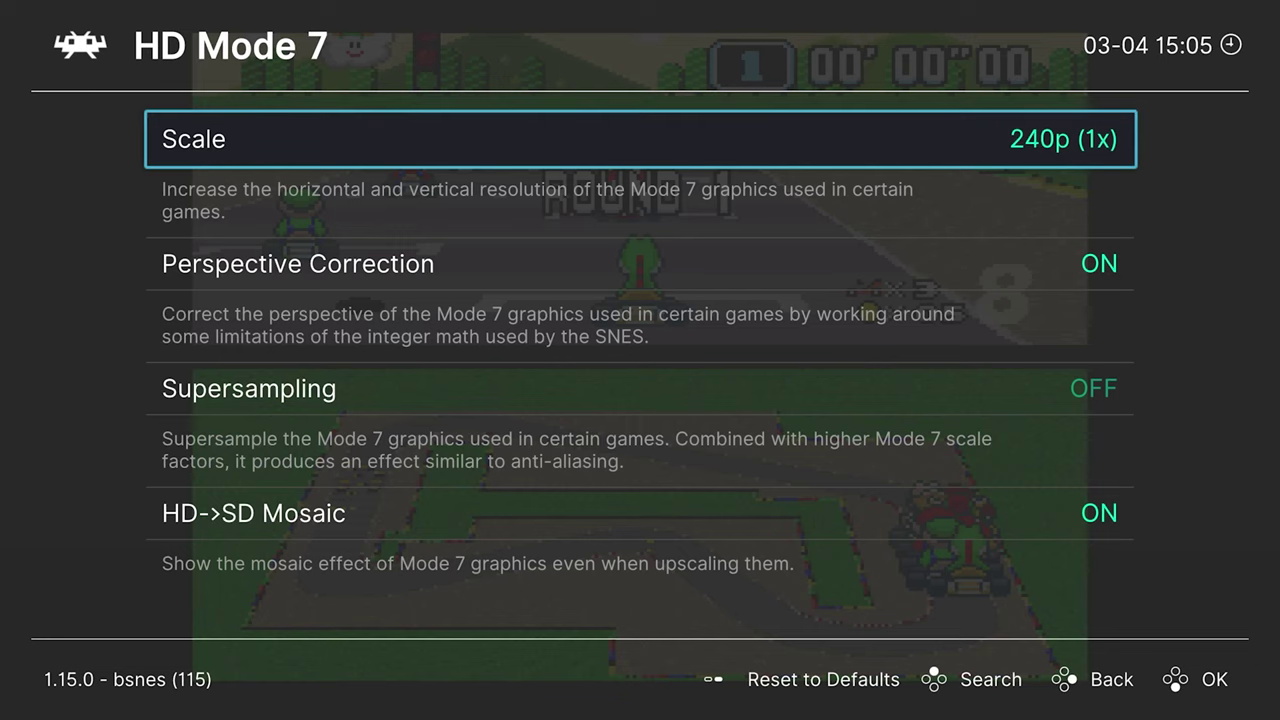
{"action": "key", "text": "Return"}
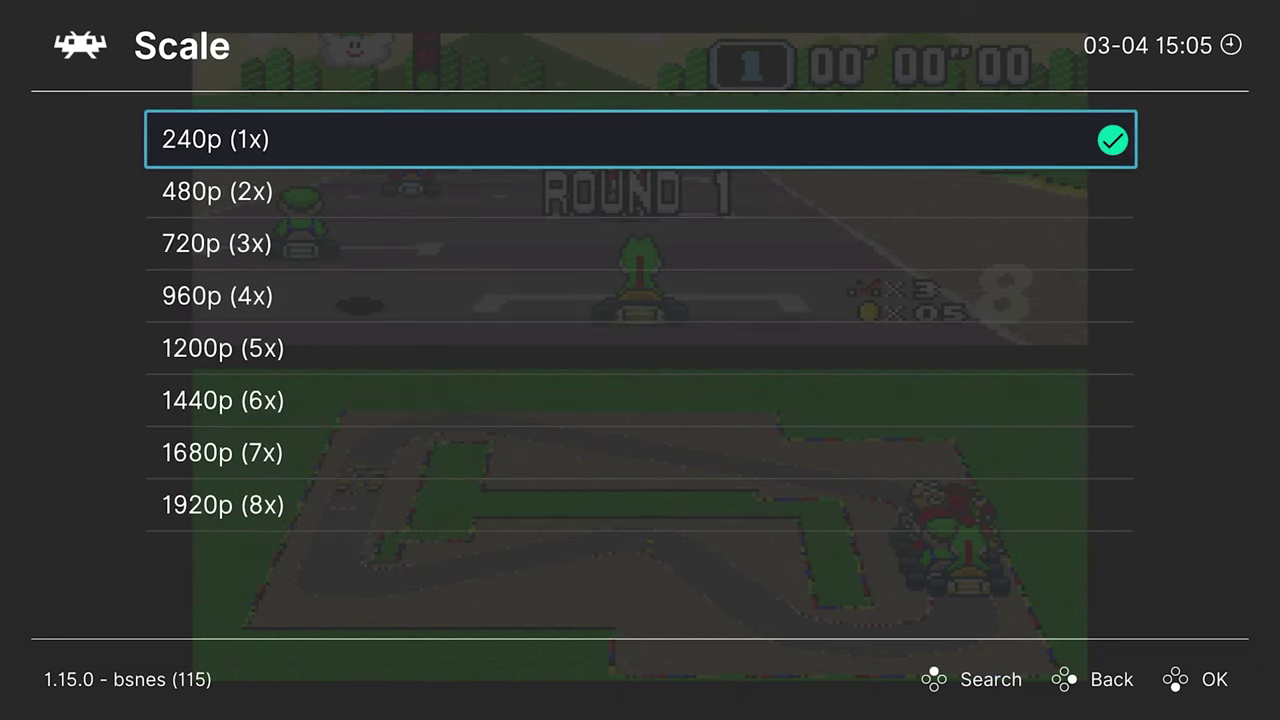
{"action": "key", "text": "Down"}
{"action": "key", "text": "Down"}
{"action": "key", "text": "Return"}
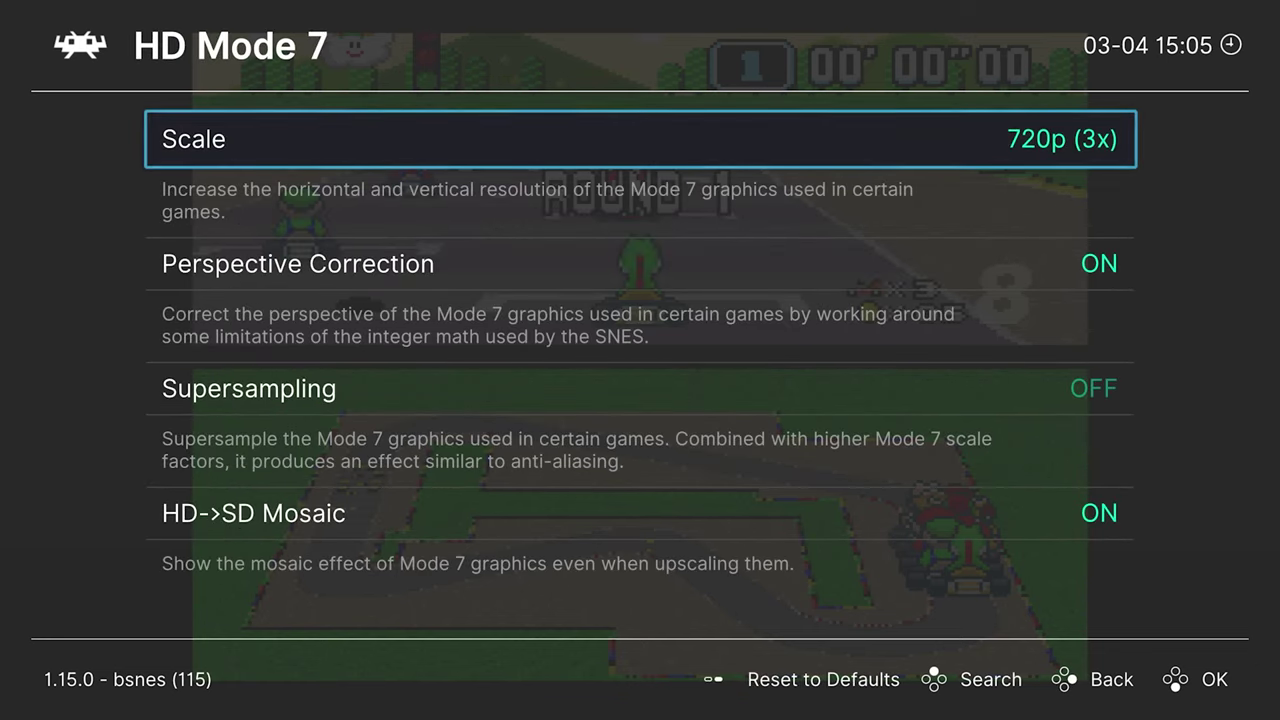
{"action": "key", "text": "F1"}
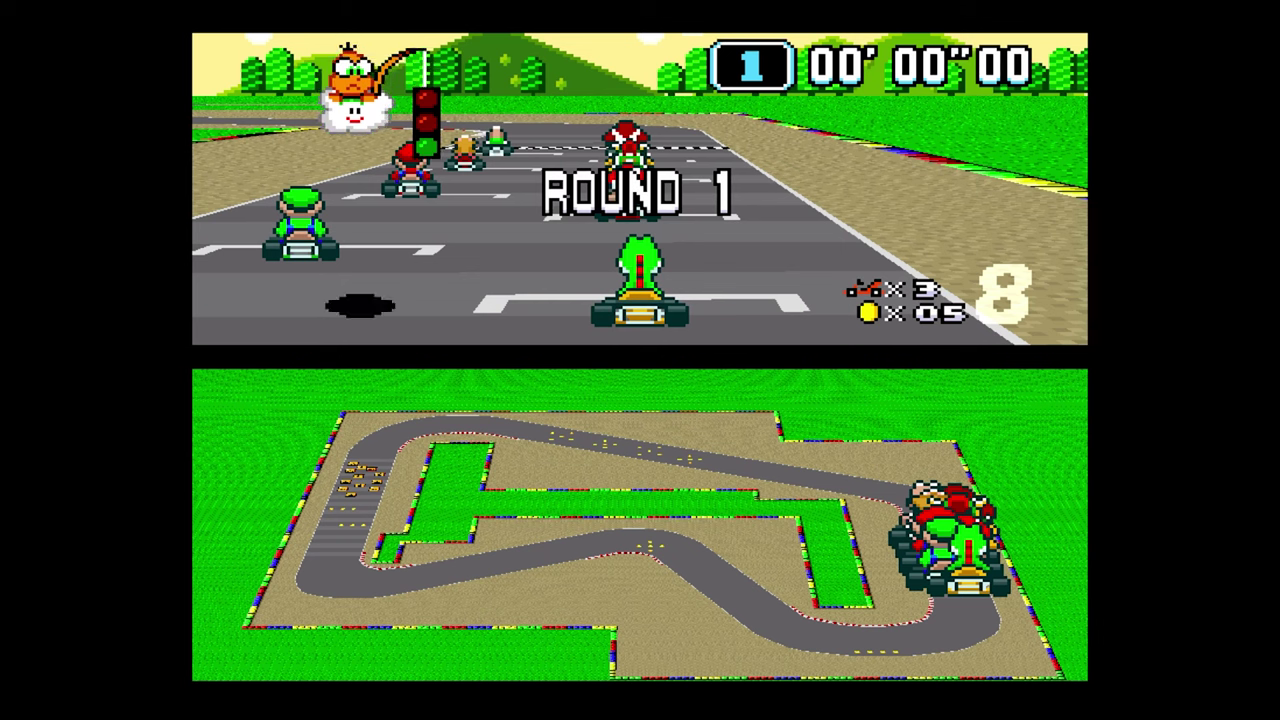
Step: Switch the HD Mode 7 scale back to 240p (1x) and view the race for comparison
{"action": "key", "text": "F1"}
{"action": "key", "text": "Return"}
{"action": "key", "text": "Up"}
{"action": "key", "text": "Up"}
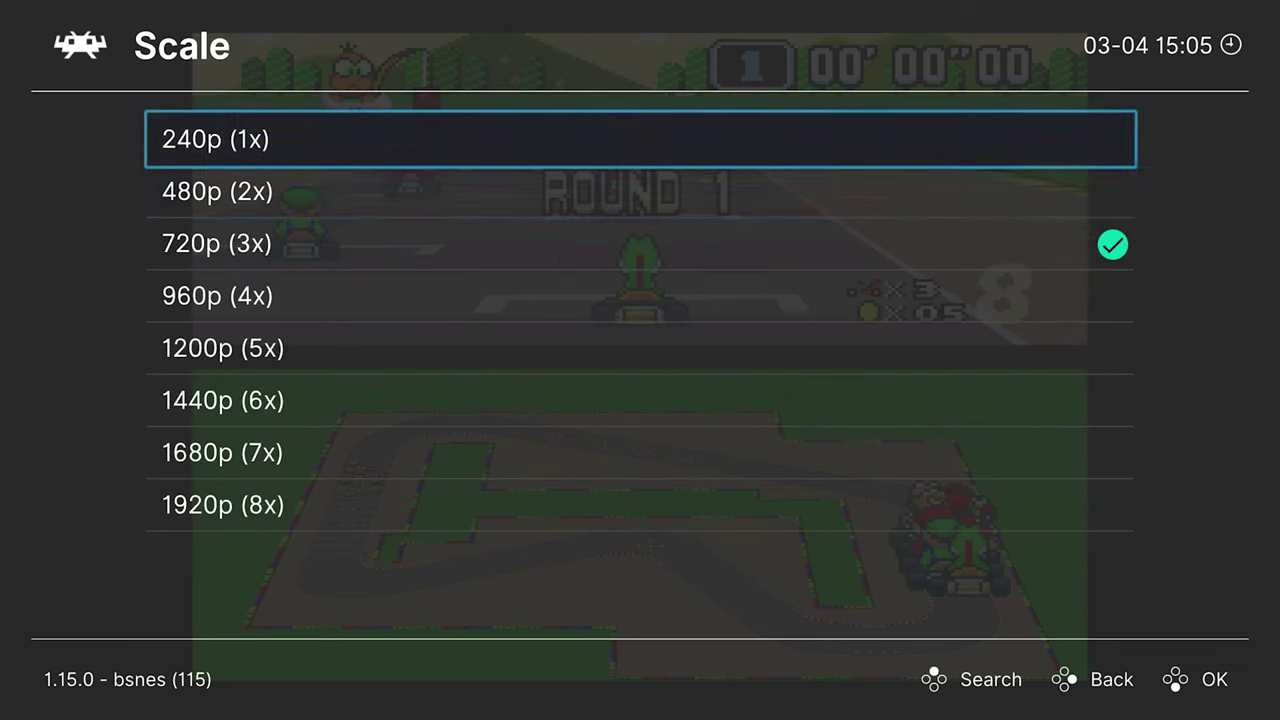
{"action": "key", "text": "Return"}
{"action": "key", "text": "F1"}
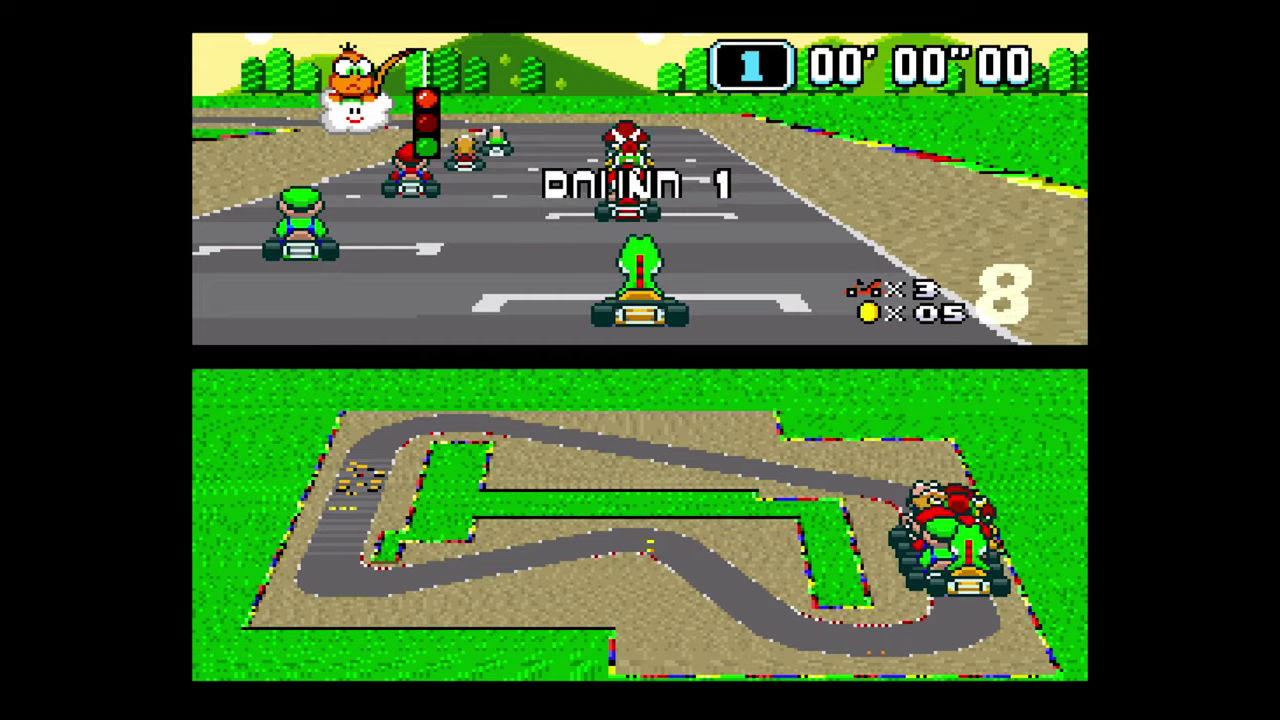
Step: Return the HD Mode 7 scale to 720p (3x) and check the track in the game
{"action": "key", "text": "F1"}
{"action": "key", "text": "Return"}
{"action": "key", "text": "Down"}
{"action": "key", "text": "Down"}
{"action": "key", "text": "Return"}
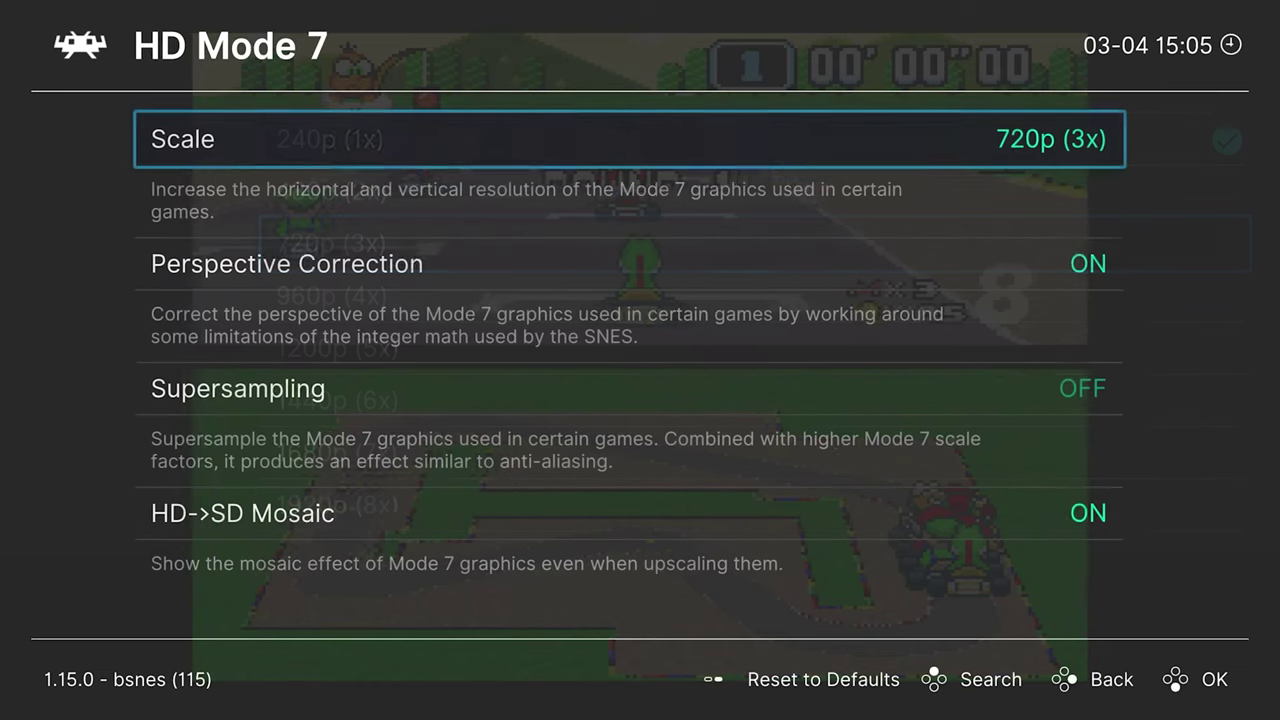
{"action": "key", "text": "F1"}
Step: Raise the HD Mode 7 scale to 1200p (5x) and view the race at that resolution
{"action": "key", "text": "F1"}
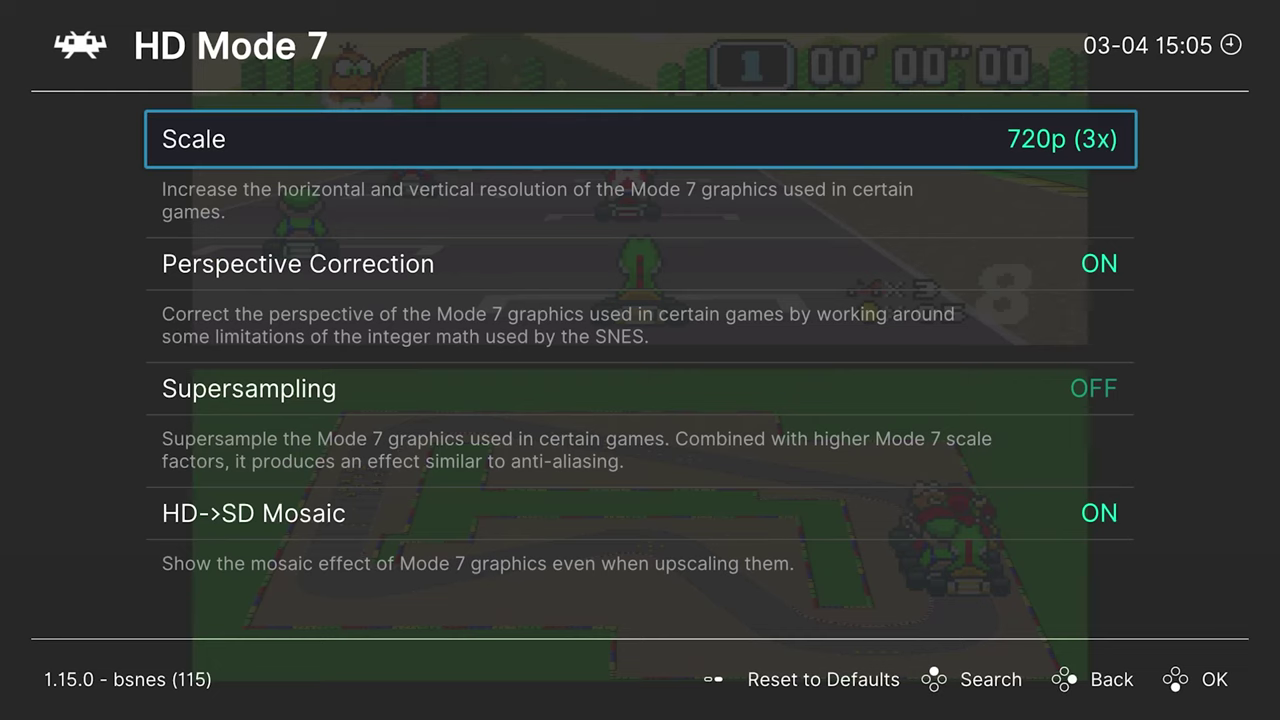
{"action": "key", "text": "Return"}
{"action": "key", "text": "Down"}
{"action": "key", "text": "Down"}
{"action": "key", "text": "Return"}
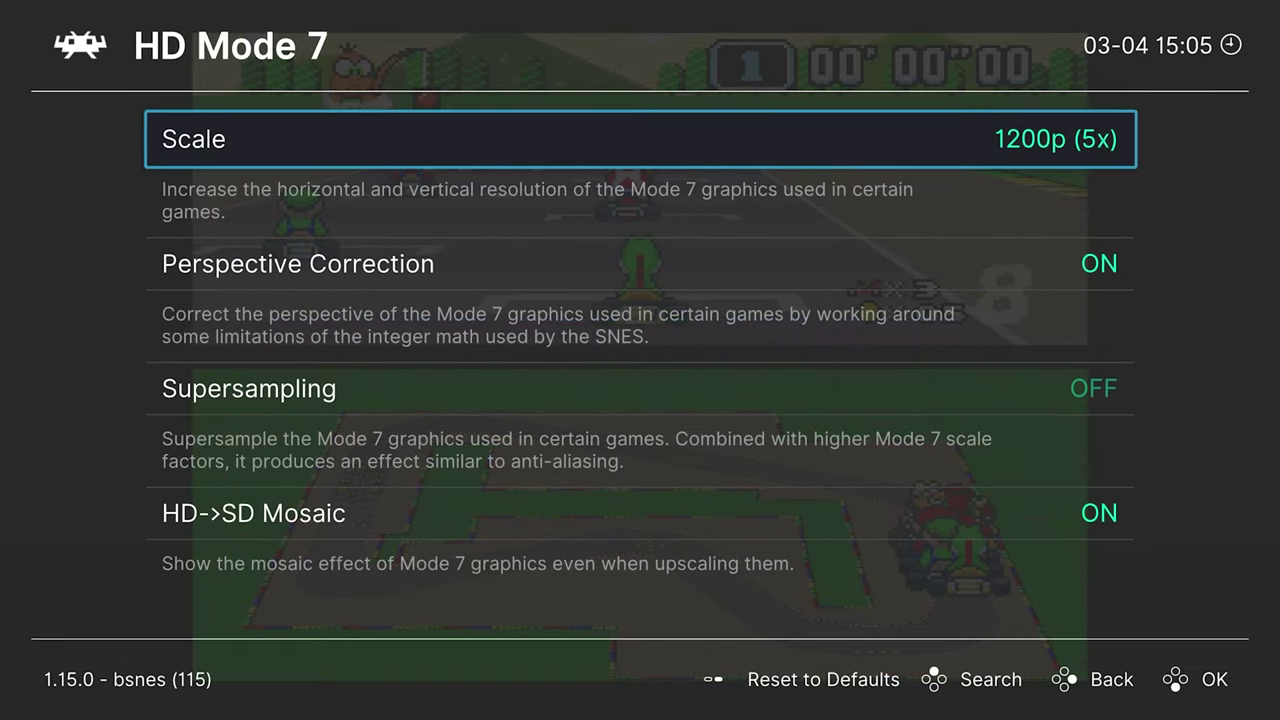
{"action": "key", "text": "F1"}
Step: Set the HD Mode 7 scale to 1920p (8x) and resume the game
{"action": "key", "text": "F1"}
{"action": "key", "text": "Return"}
{"action": "key", "text": "Return"}
{"action": "key", "text": "F1"}
Step: Drive a lap around the kart track to examine the upscaled Mode 7 graphics in motion, and pause the race
{"action": "key", "text": "z"}
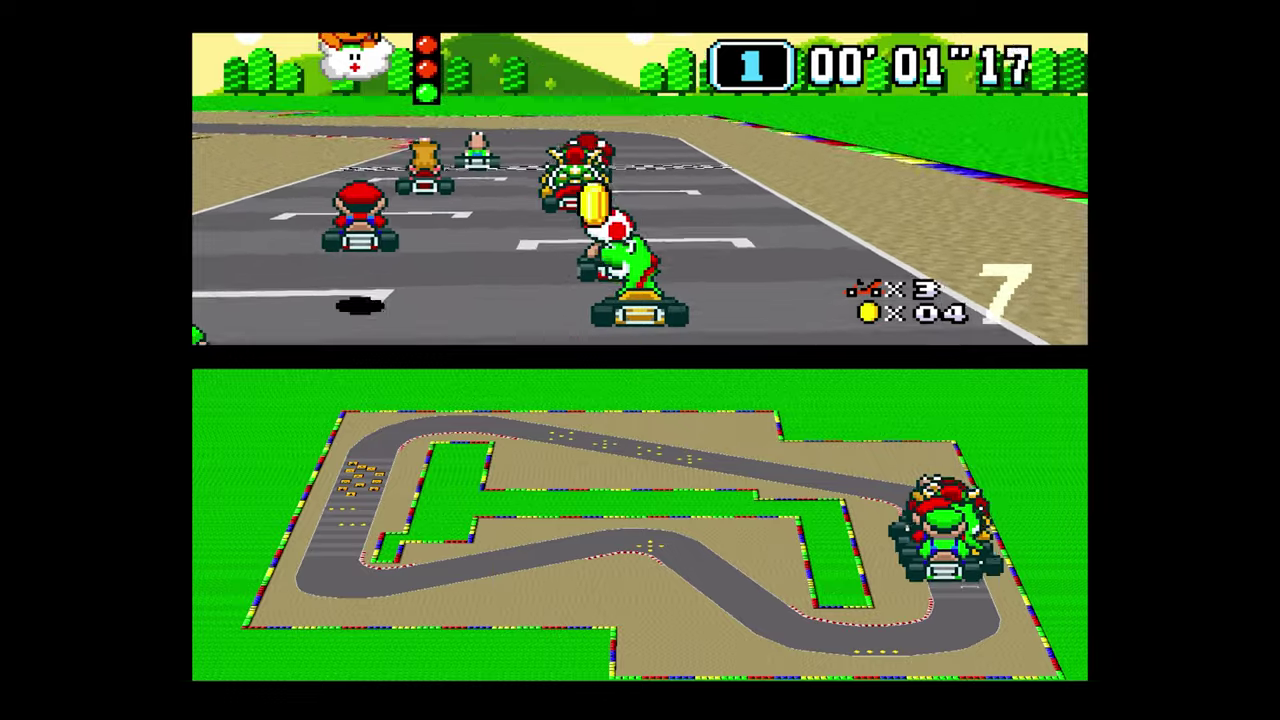
{"action": "key", "text": "Left"}
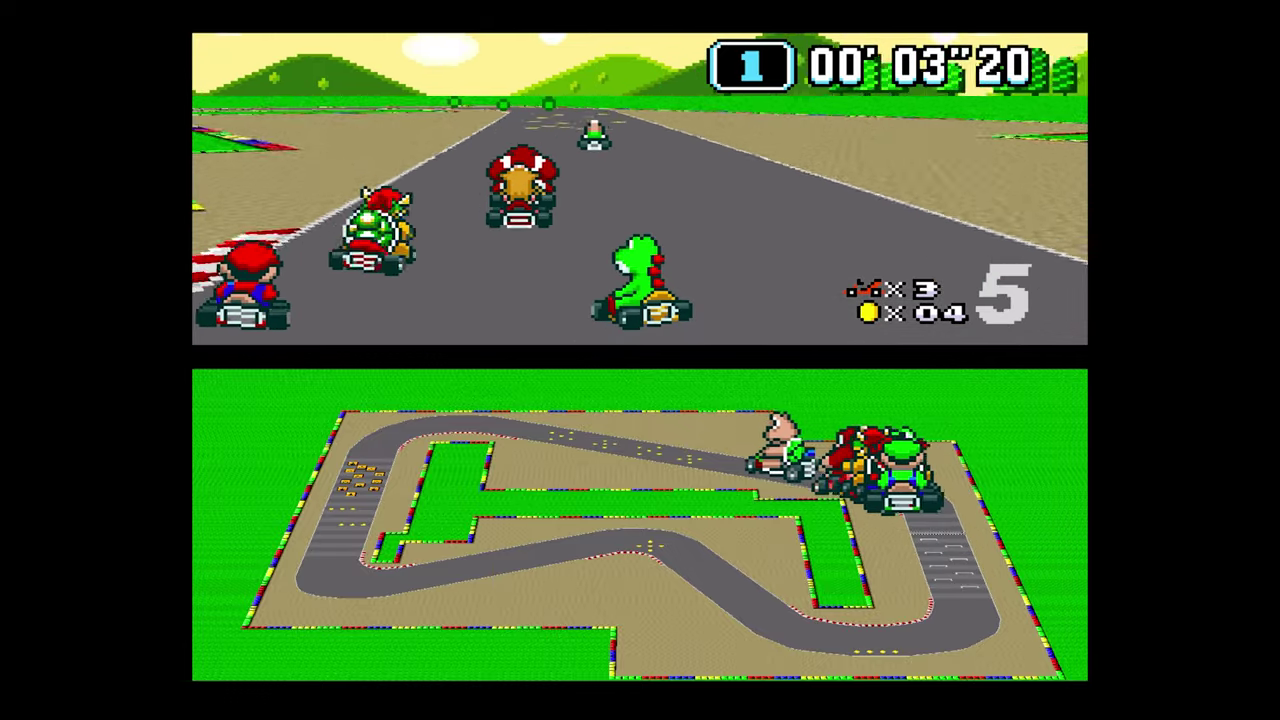
{"action": "key", "text": "z"}
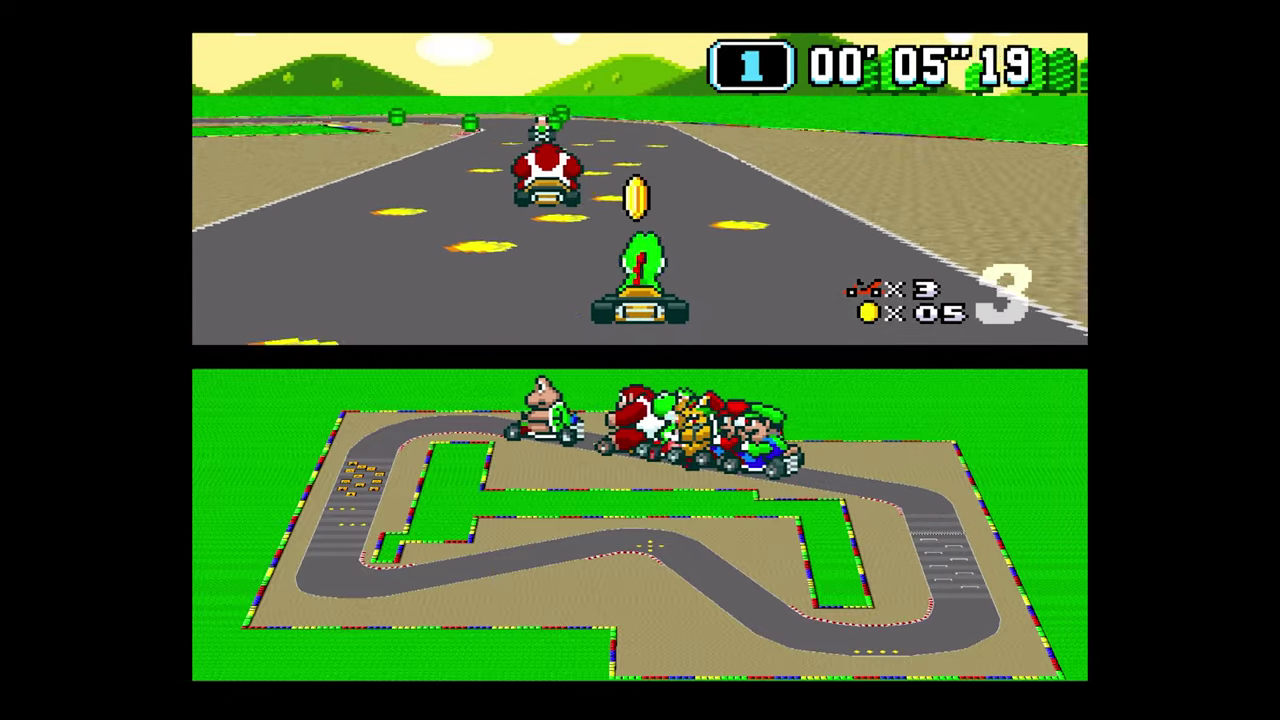
{"action": "key", "text": "Left"}
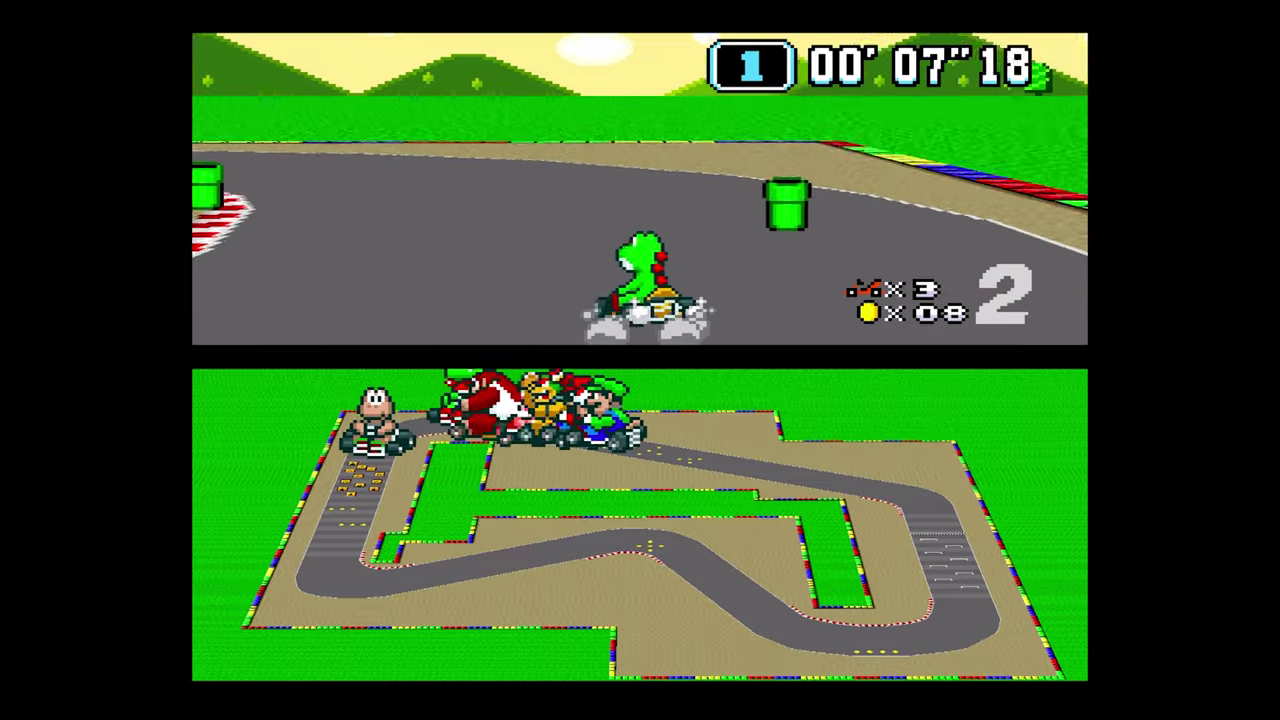
{"action": "key", "text": "z"}
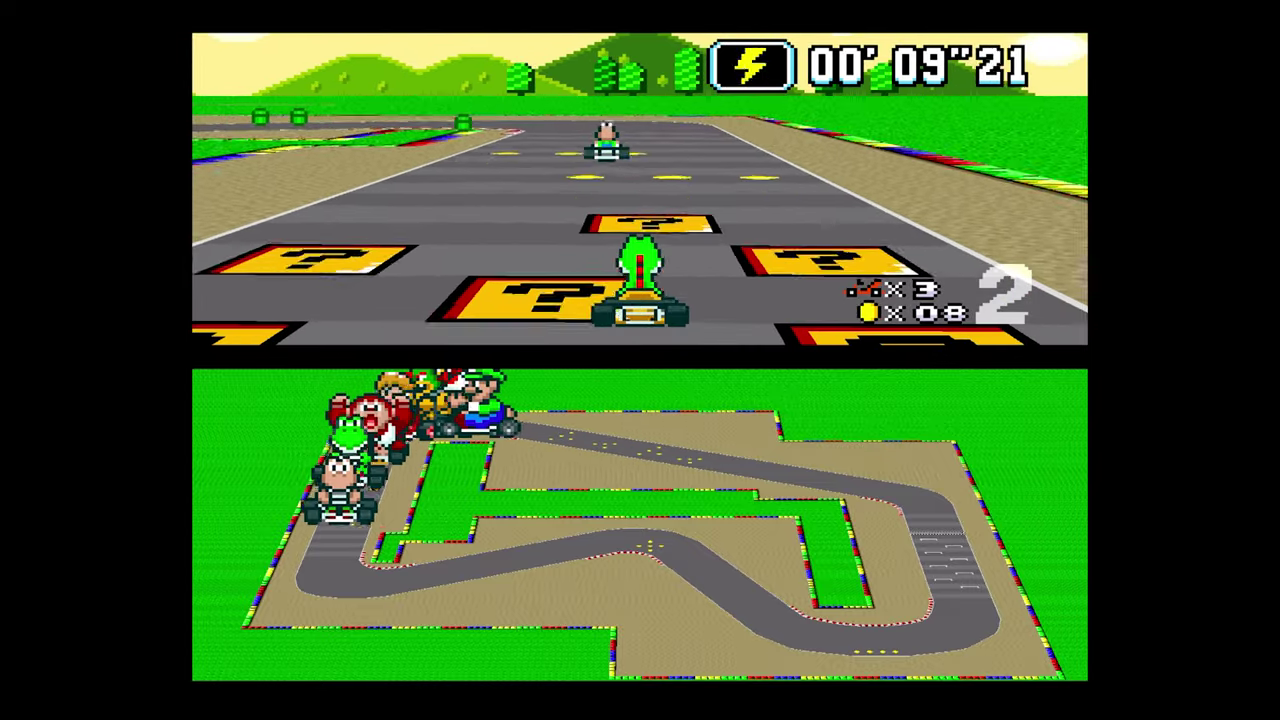
{"action": "key", "text": "Right"}
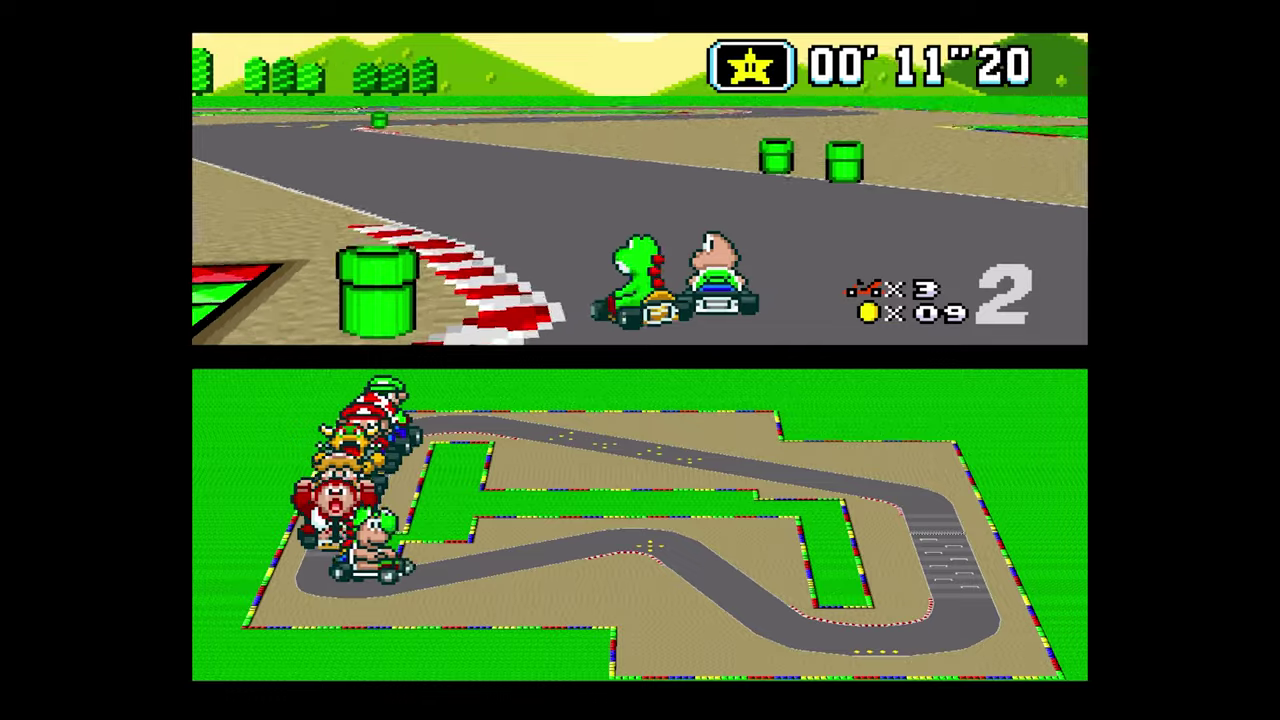
{"action": "key", "text": "Return"}
{"action": "key", "text": "Return"}
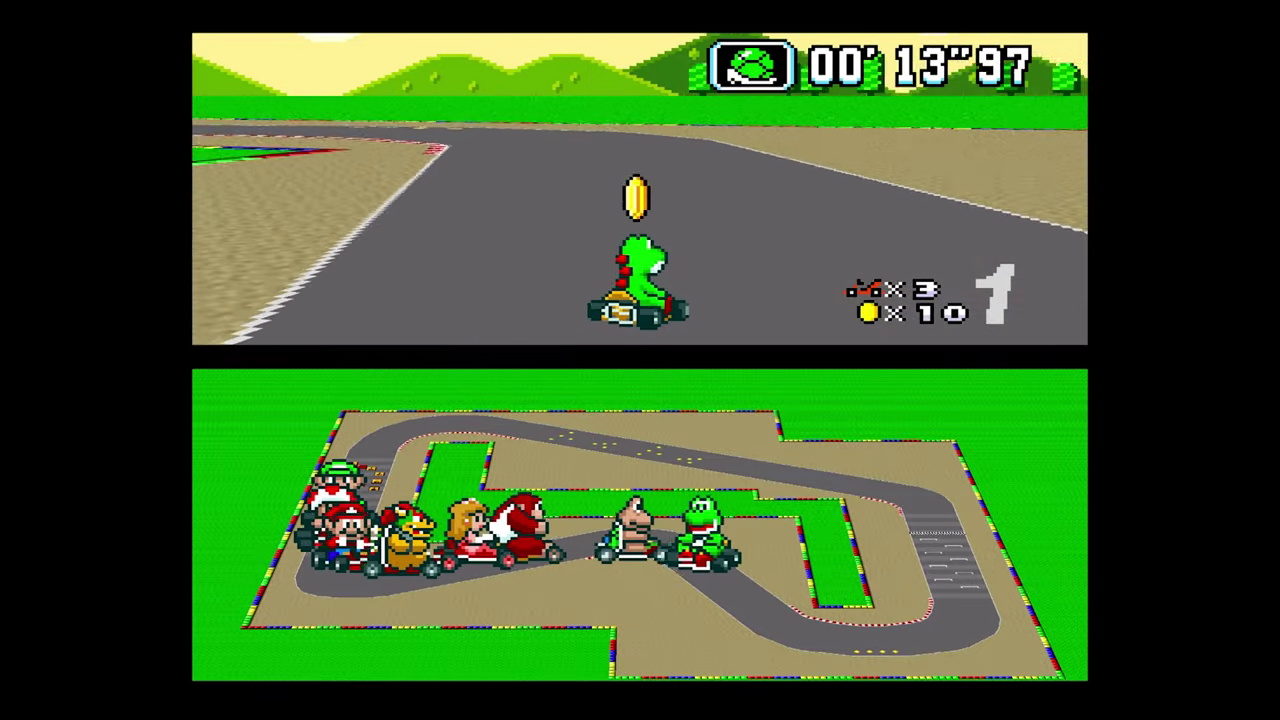
{"action": "key", "text": "Left"}
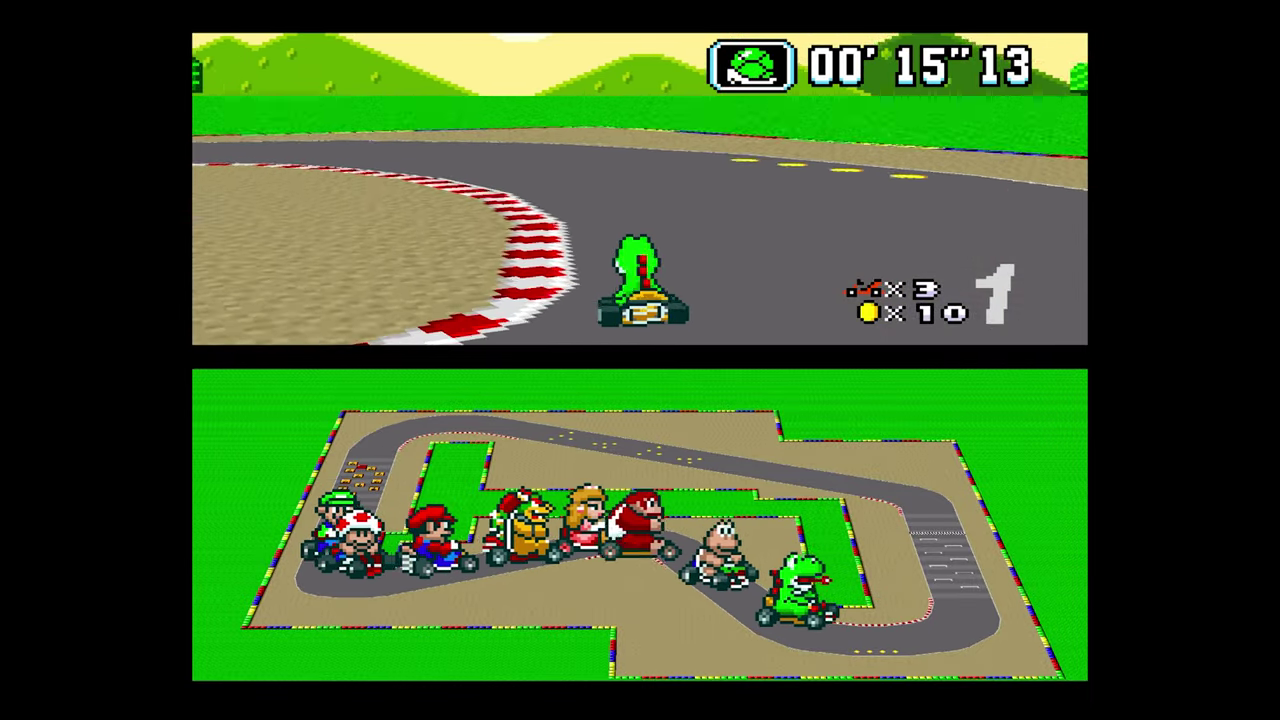
{"action": "key", "text": "Left"}
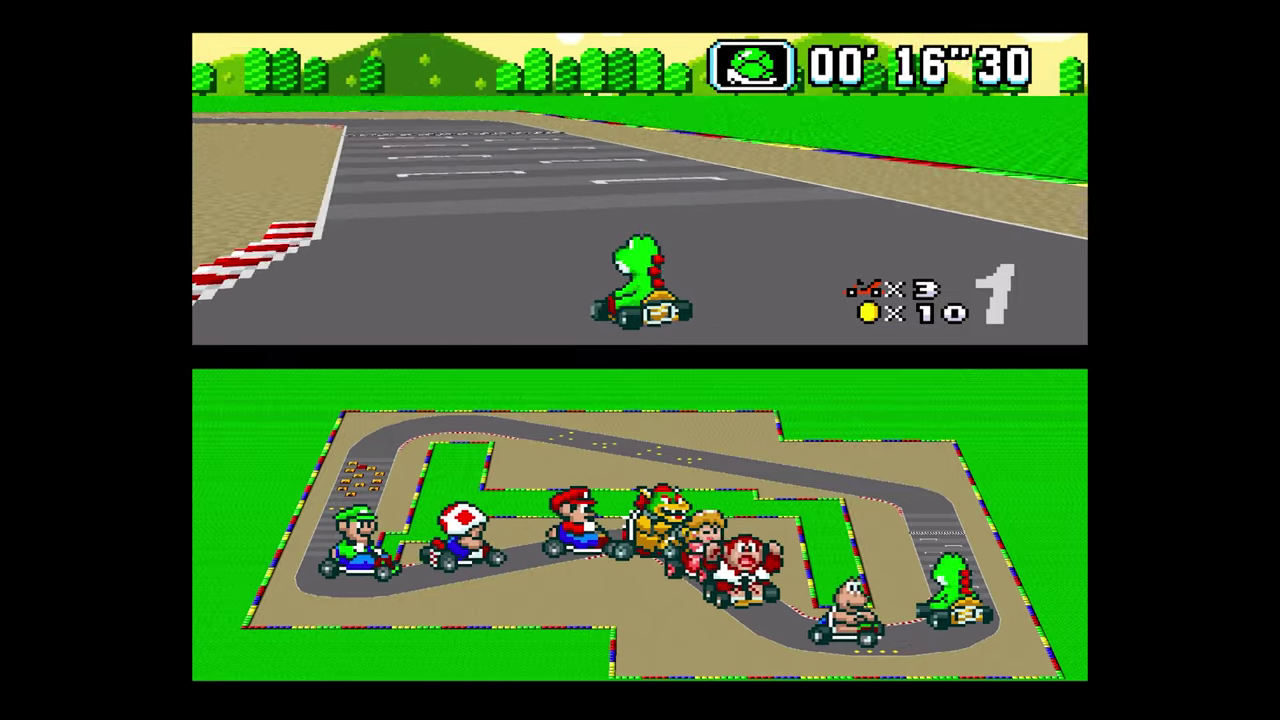
{"action": "key", "text": "Left"}
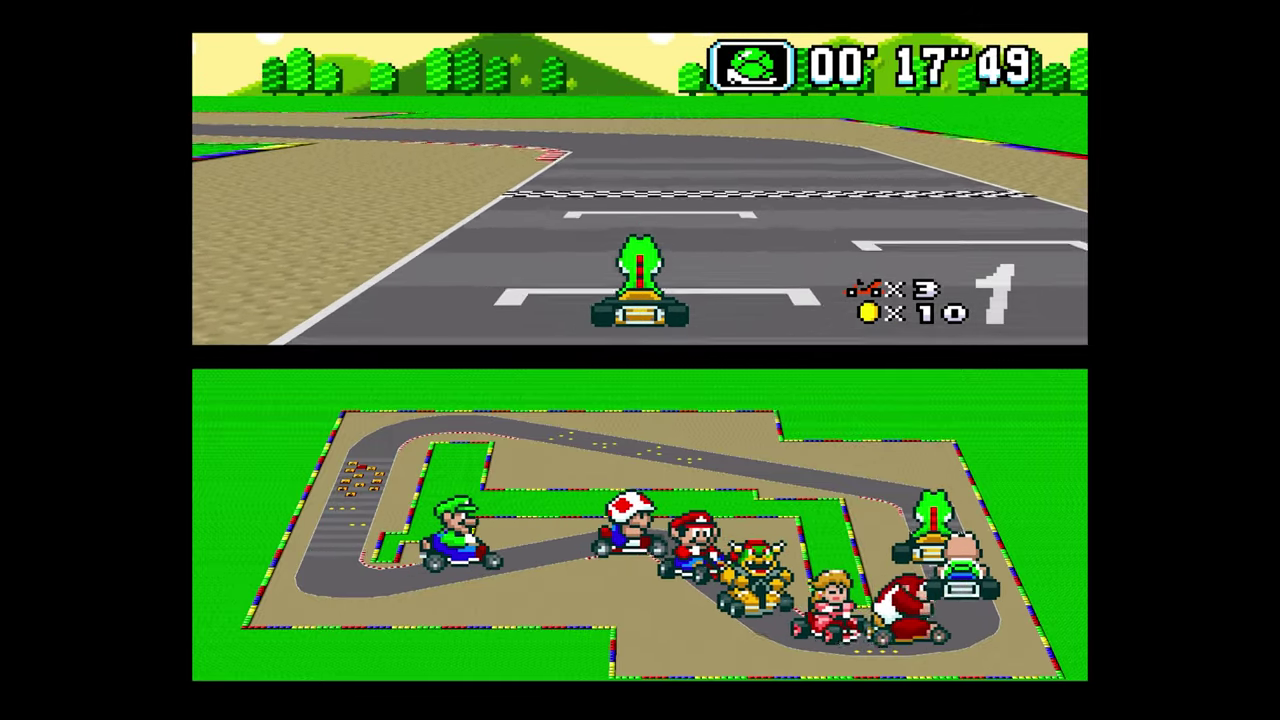
{"action": "key", "text": "Left"}
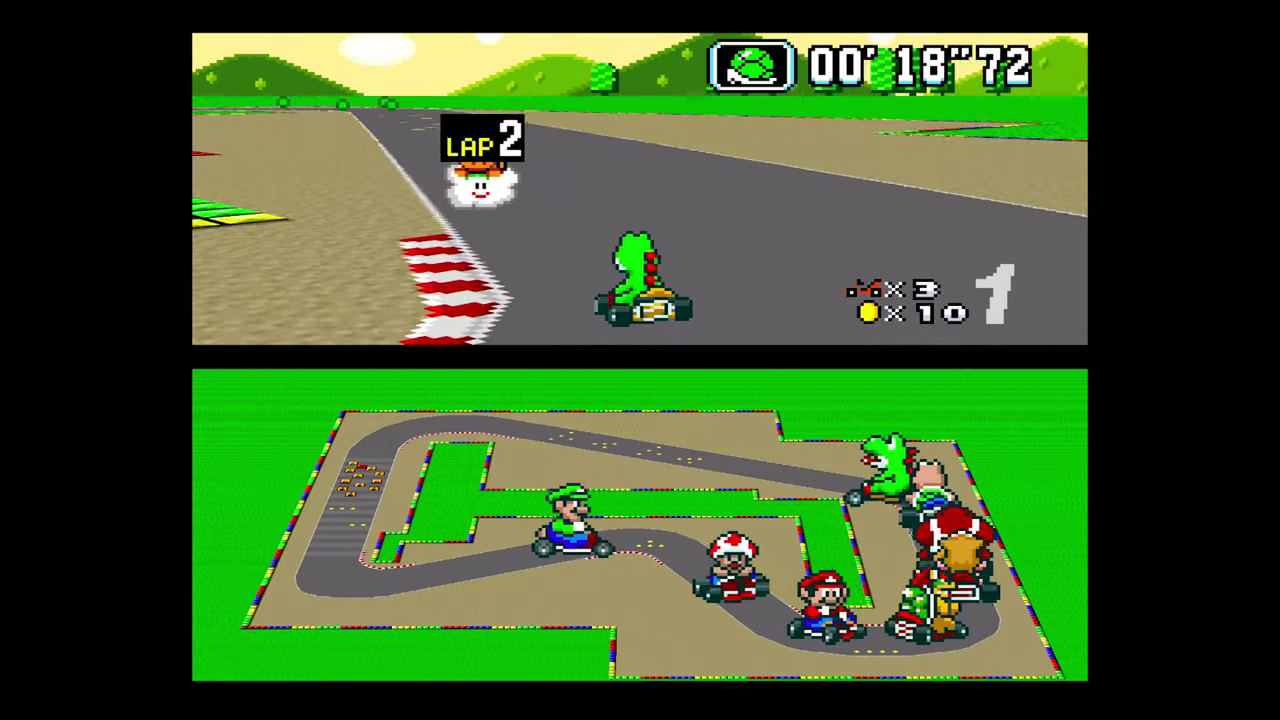
{"action": "key", "text": "Return"}
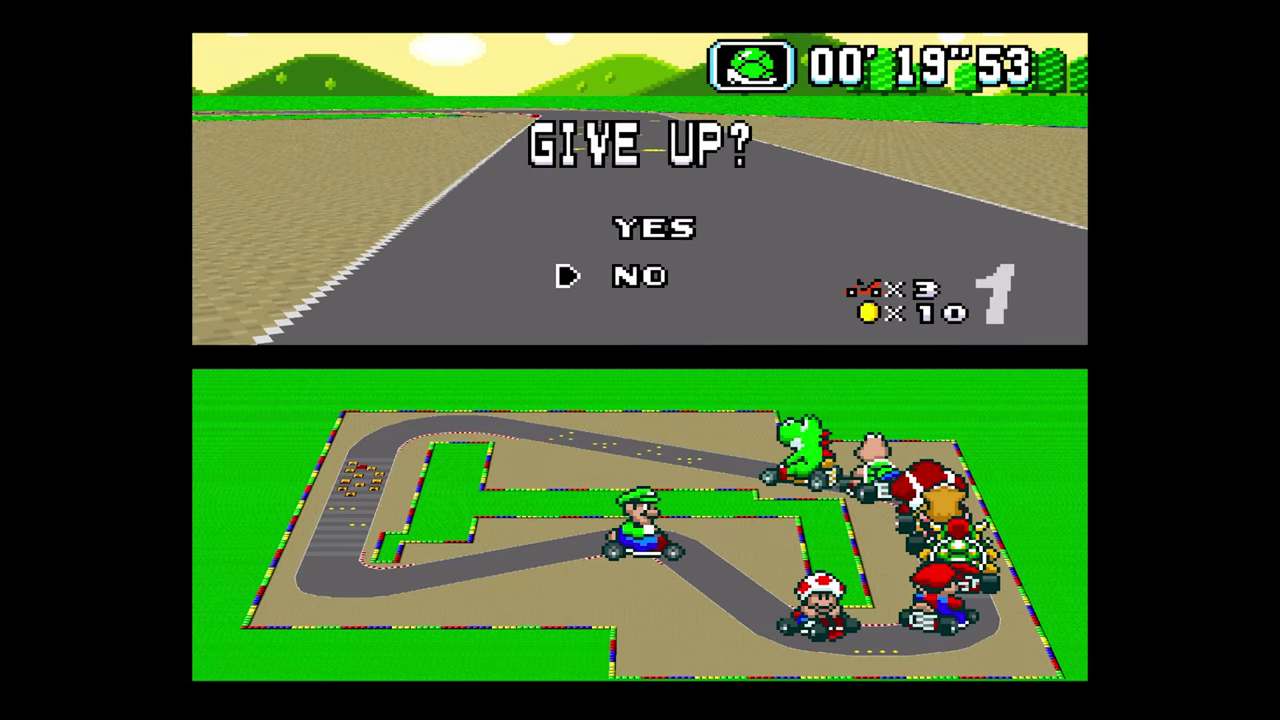
Step: Set the HD Mode 7 scale to 1440p (6x) and resume the race to view the track at that resolution
{"action": "key", "text": "F1"}
{"action": "key", "text": "Return"}
{"action": "key", "text": "Up"}
{"action": "key", "text": "Up"}
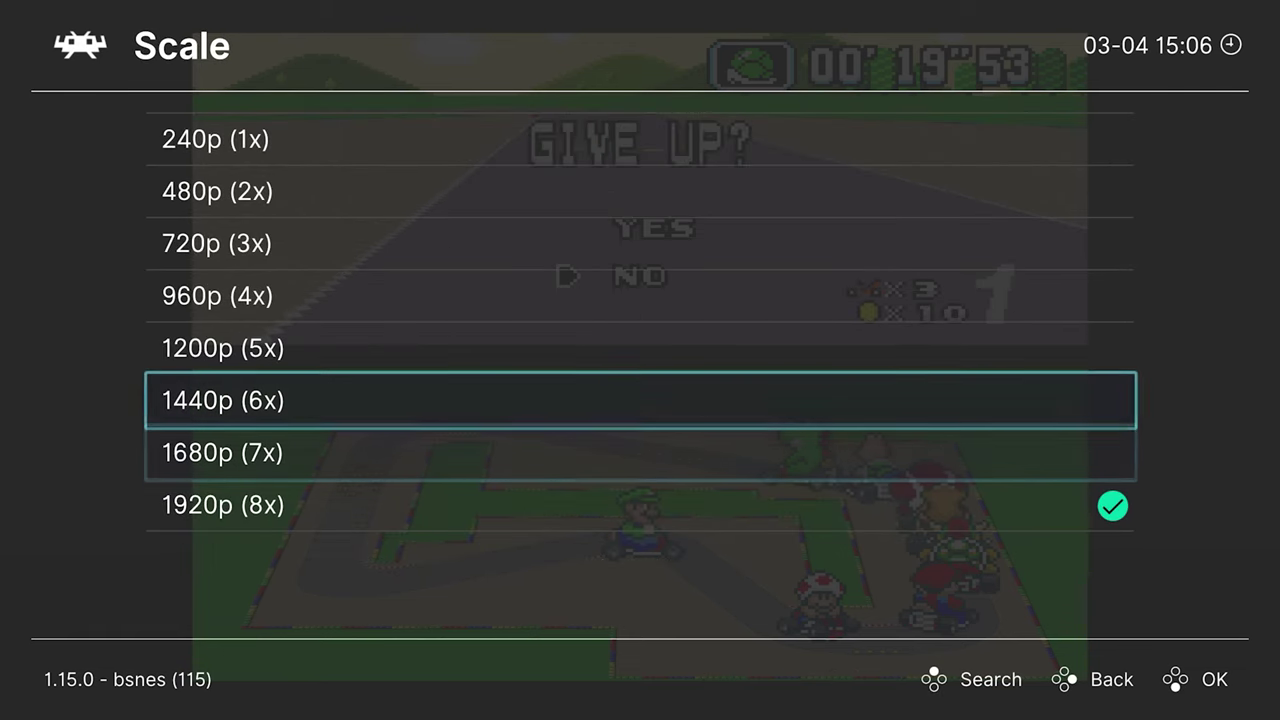
{"action": "key", "text": "Up"}
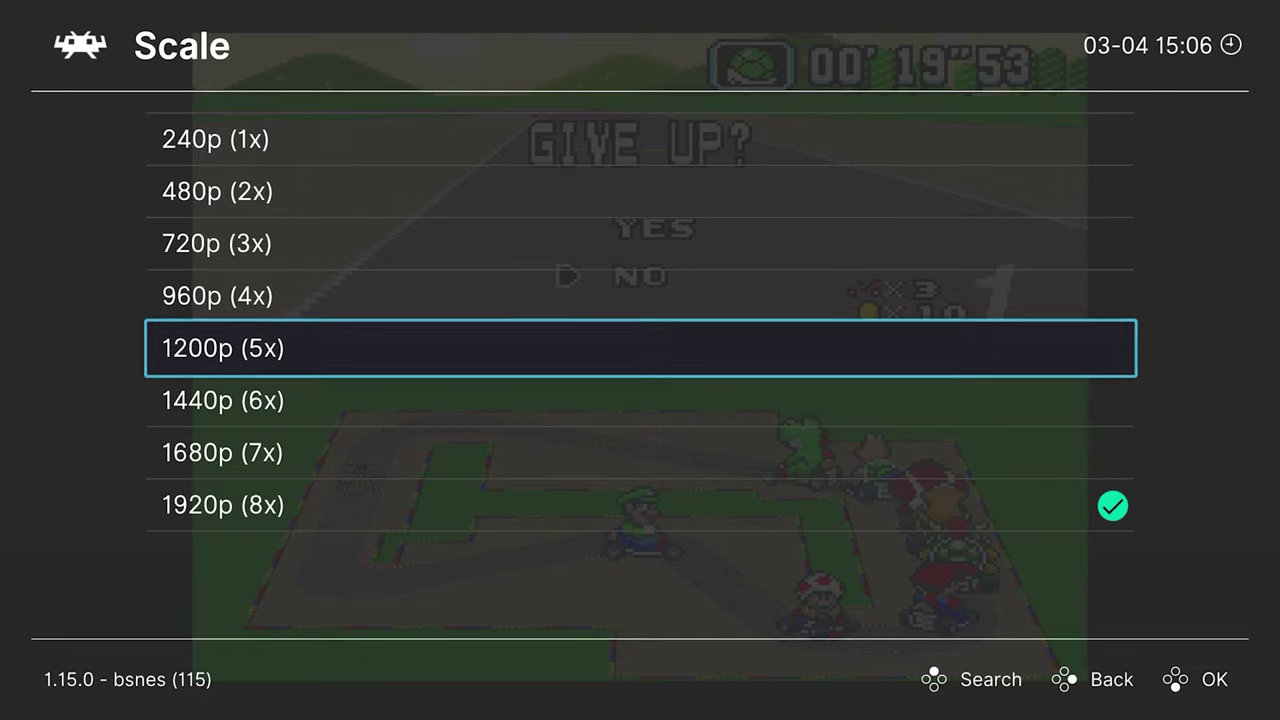
{"action": "key", "text": "Down"}
{"action": "key", "text": "Return"}
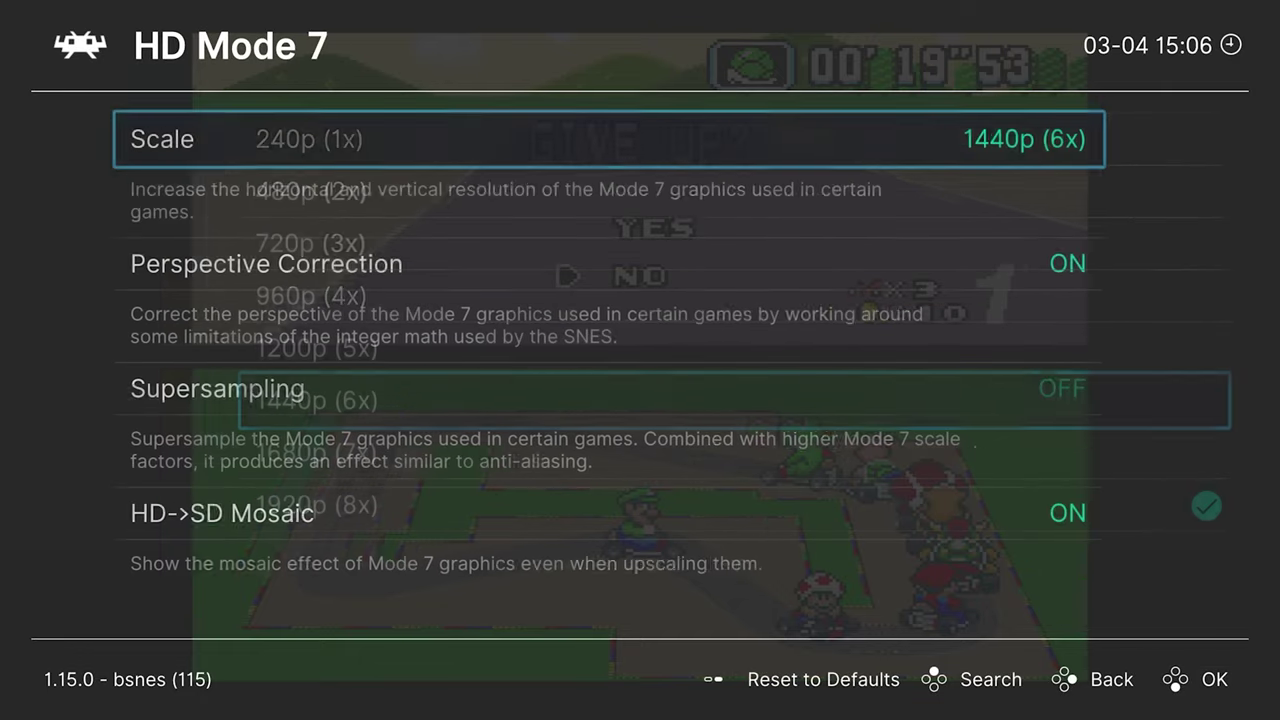
{"action": "key", "text": "F1"}
{"action": "key", "text": "Return"}
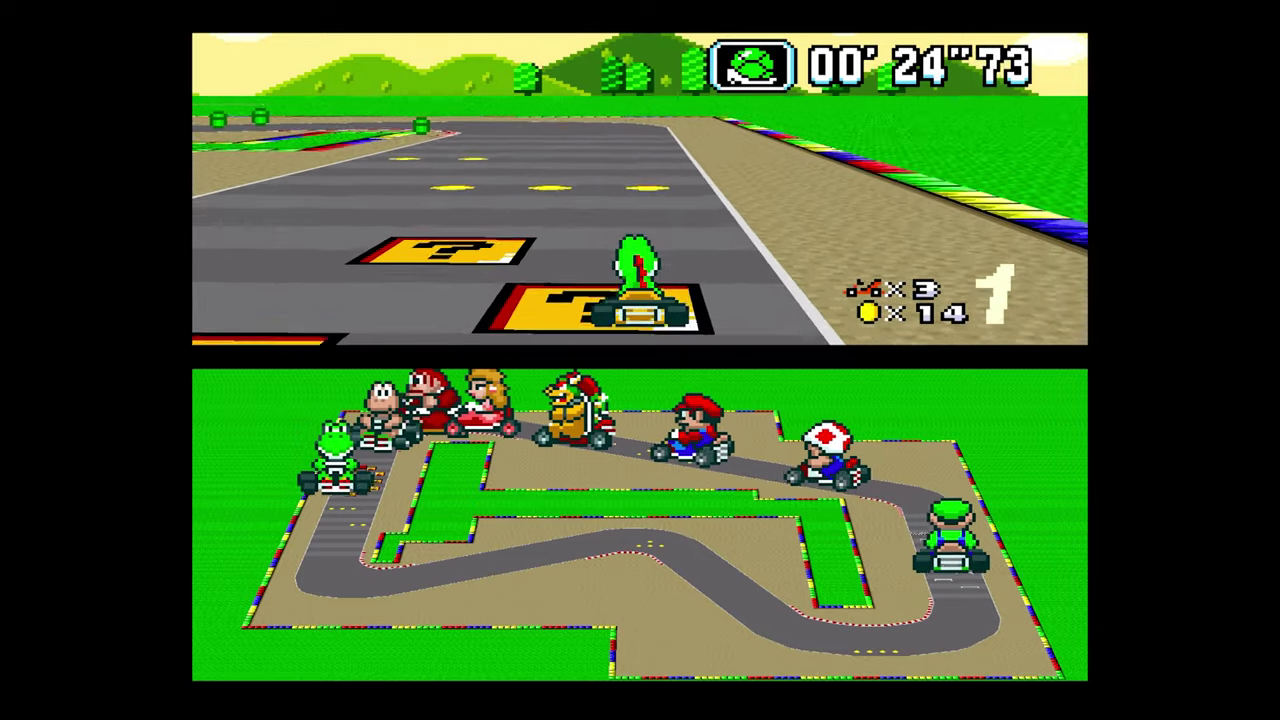
Step: Pause the race, drop the HD Mode 7 scale to 240p (1x), and resume driving to compare the original resolution
{"action": "key", "text": "Return"}
{"action": "key", "text": "F1"}
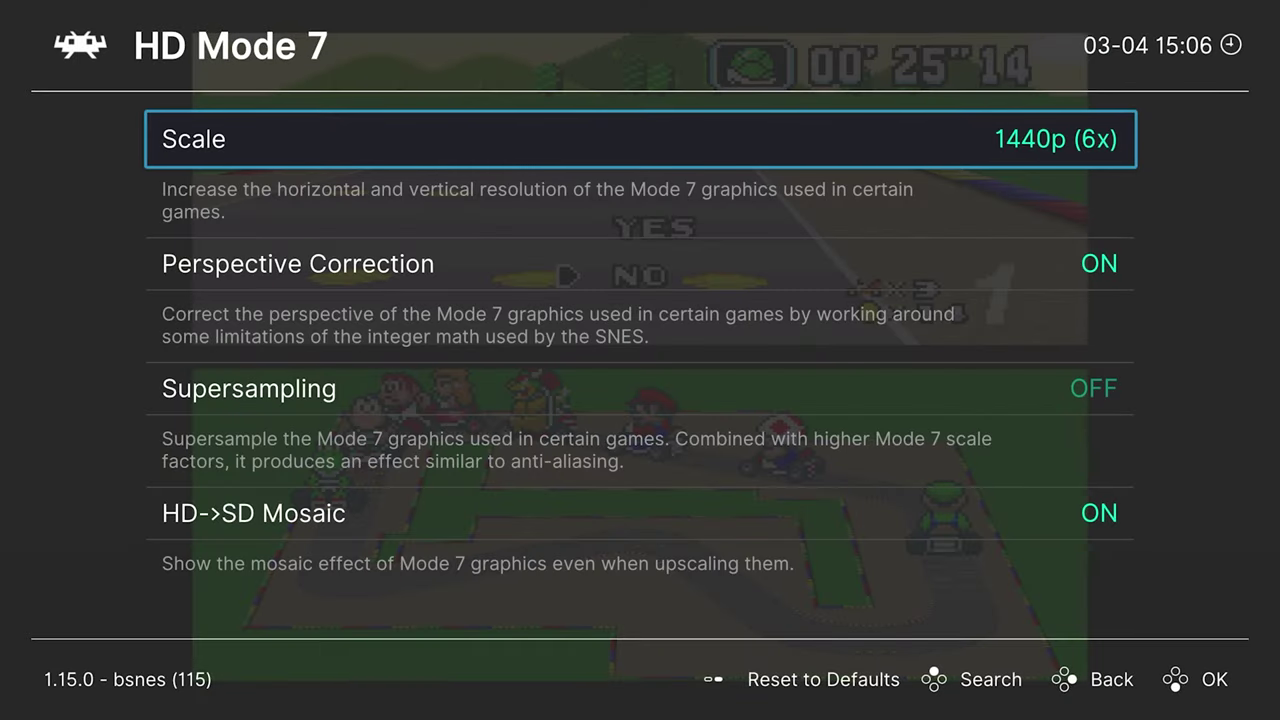
{"action": "key", "text": "Return"}
{"action": "key", "text": "Up"}
{"action": "key", "text": "Return"}
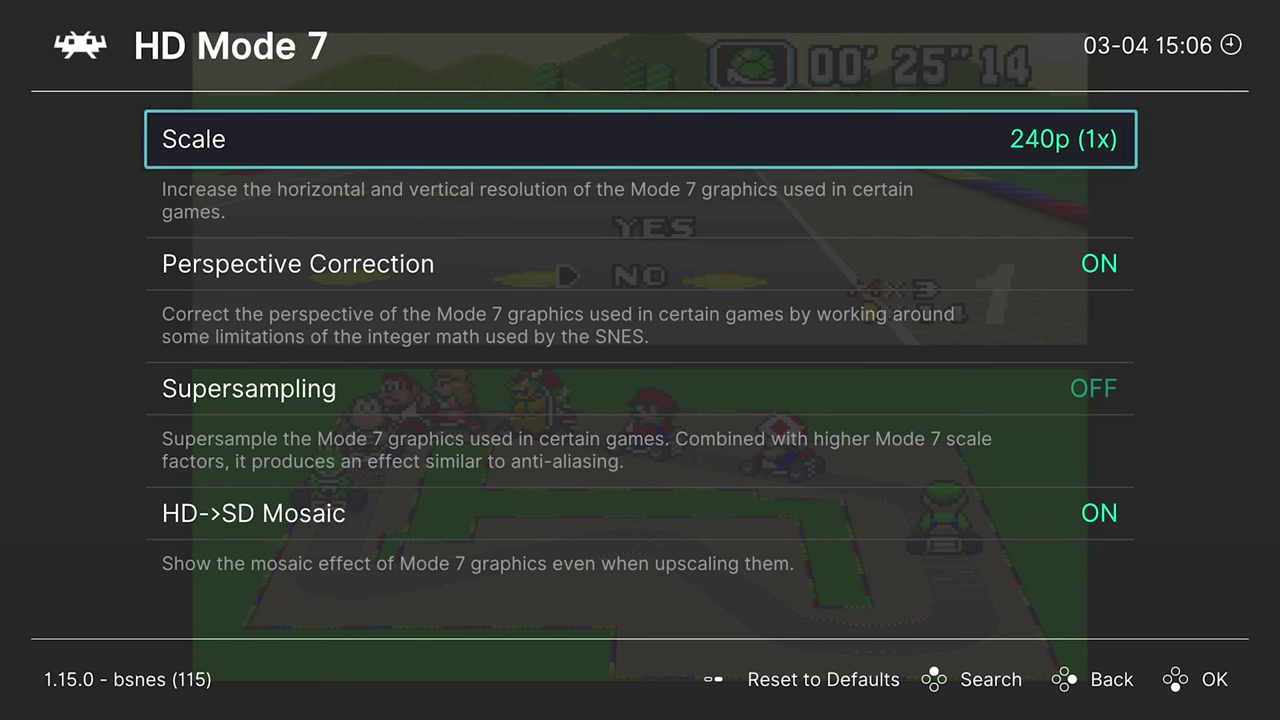
{"action": "key", "text": "F1"}
{"action": "key", "text": "Return"}
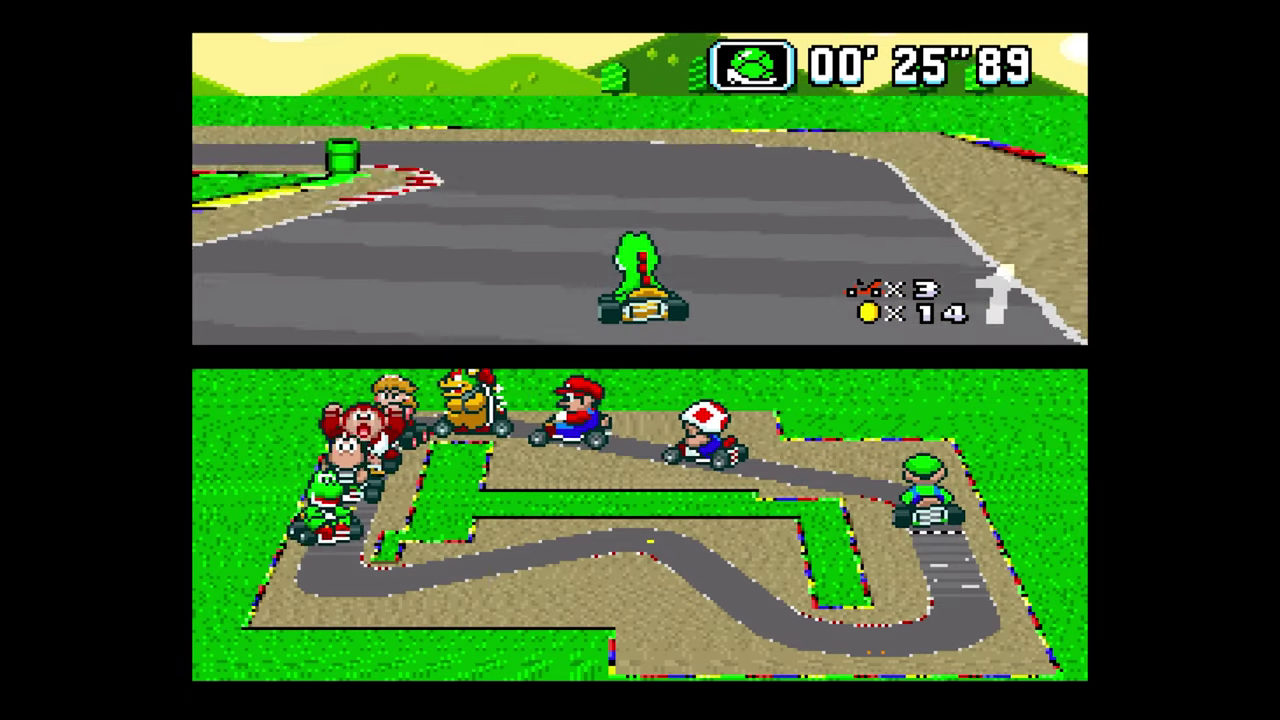
{"action": "key", "text": "s"}
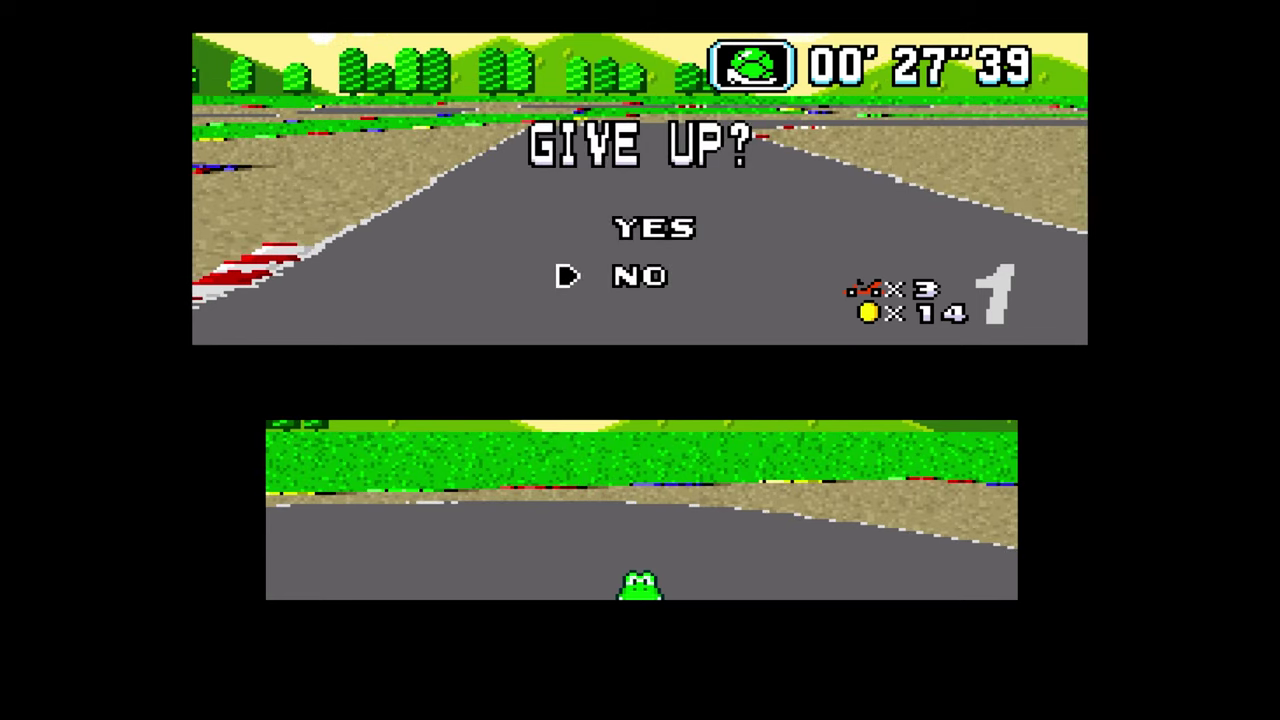
Step: Set the HD Mode 7 scale to 1200p (5x) and resume the race to check the track graphics
{"action": "key", "text": "F1"}
{"action": "key", "text": "Return"}
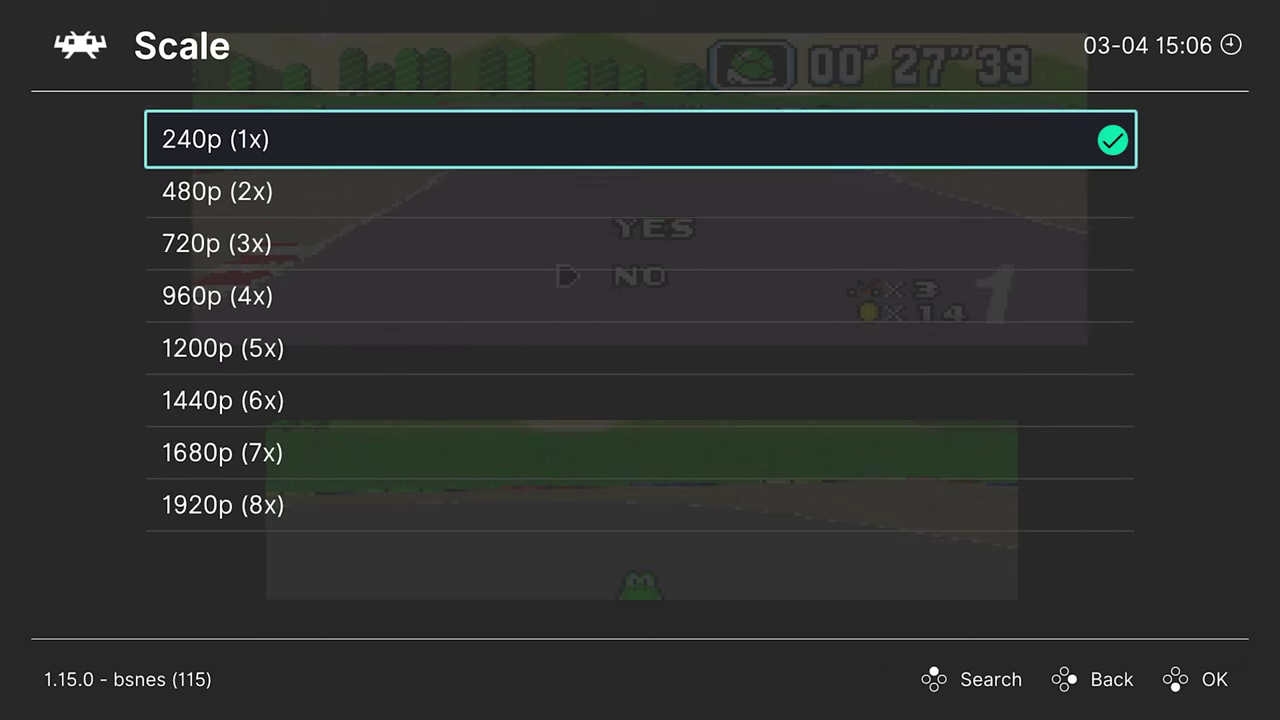
{"action": "key", "text": "Down"}
{"action": "key", "text": "Down"}
{"action": "key", "text": "Down"}
{"action": "key", "text": "Down"}
{"action": "key", "text": "Return"}
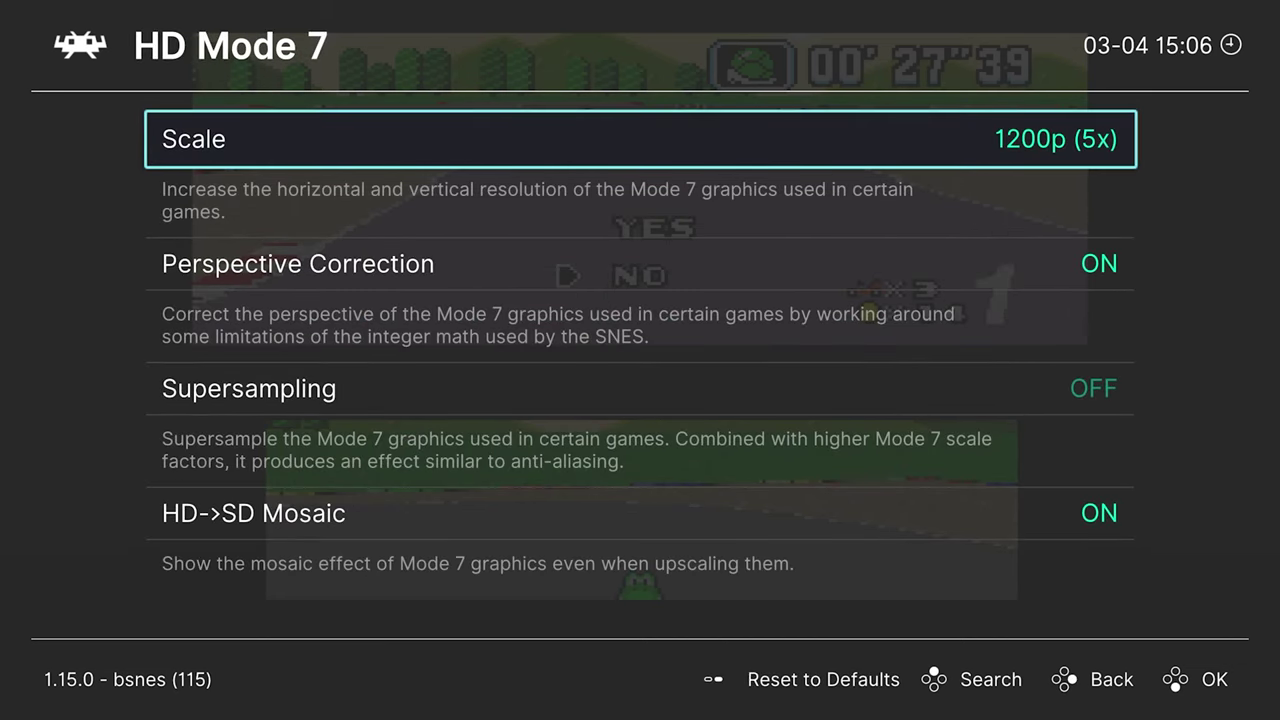
{"action": "key", "text": "F1"}
{"action": "key", "text": "Return"}
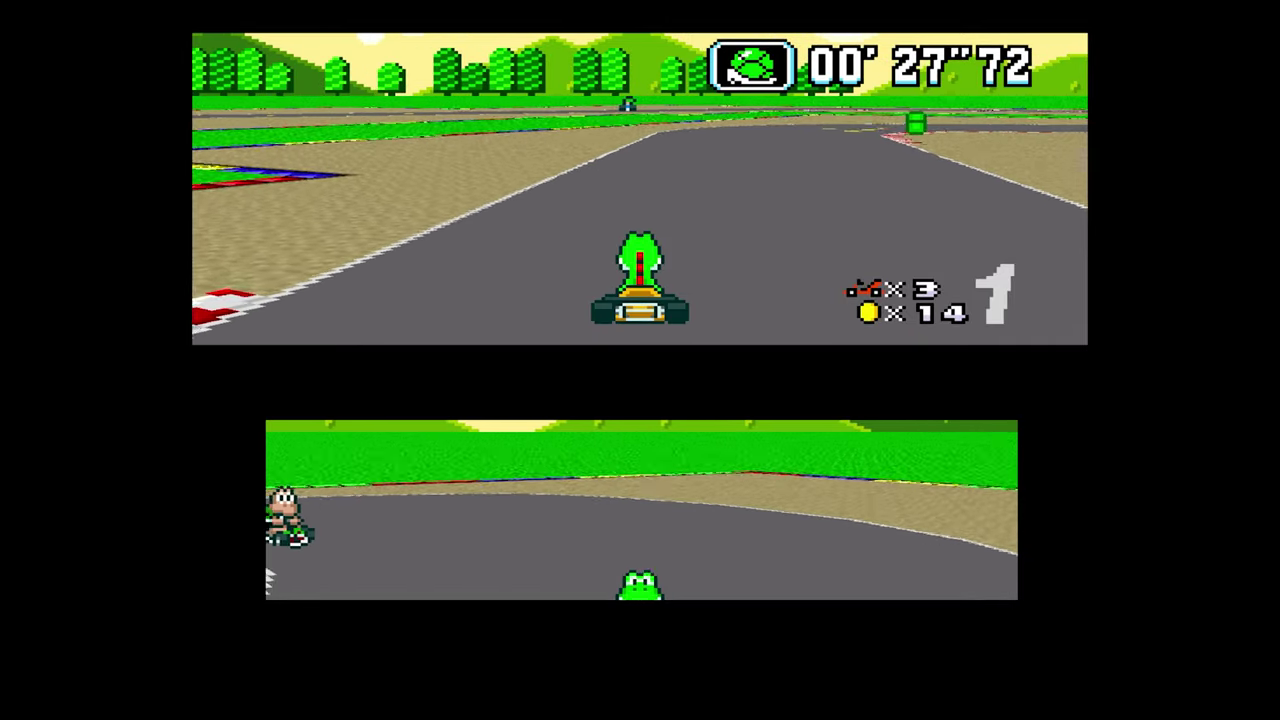
{"action": "key", "text": "s"}
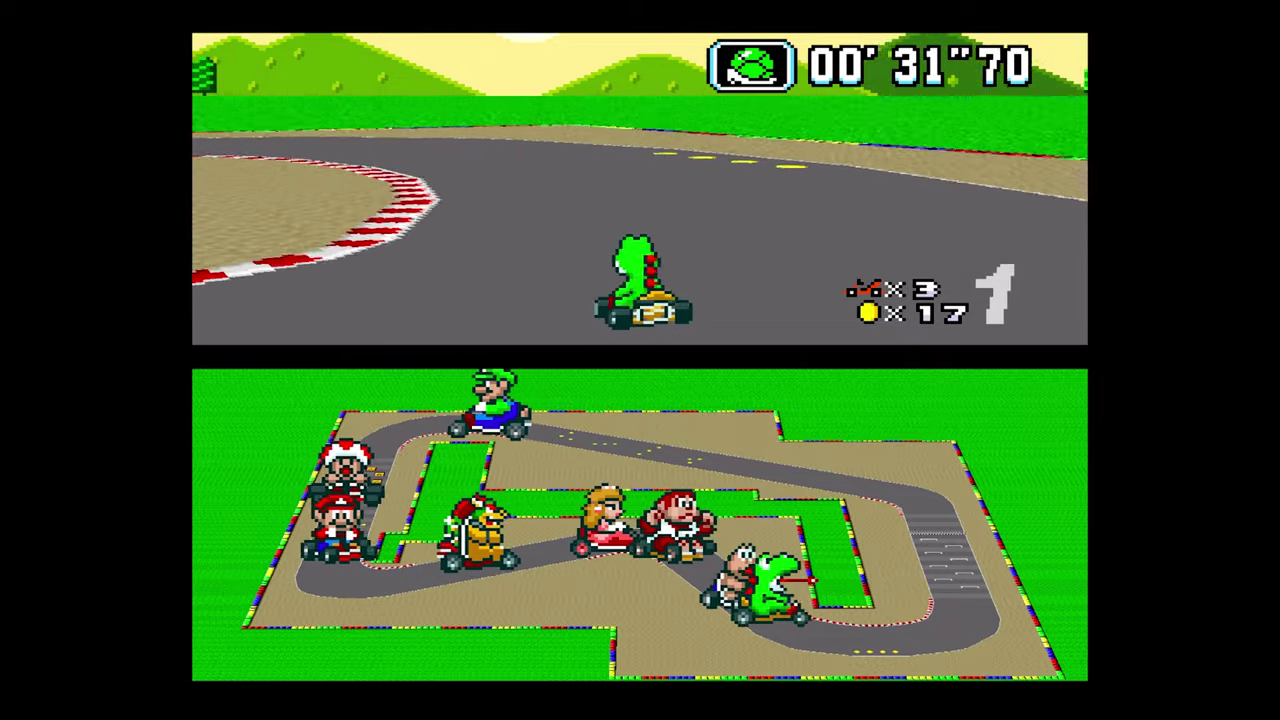
Step: Pause the race and toggle HD Mode 7 Supersampling on and back off, comparing the paused track graphics
{"action": "key", "text": "Return"}
{"action": "key", "text": "F1"}
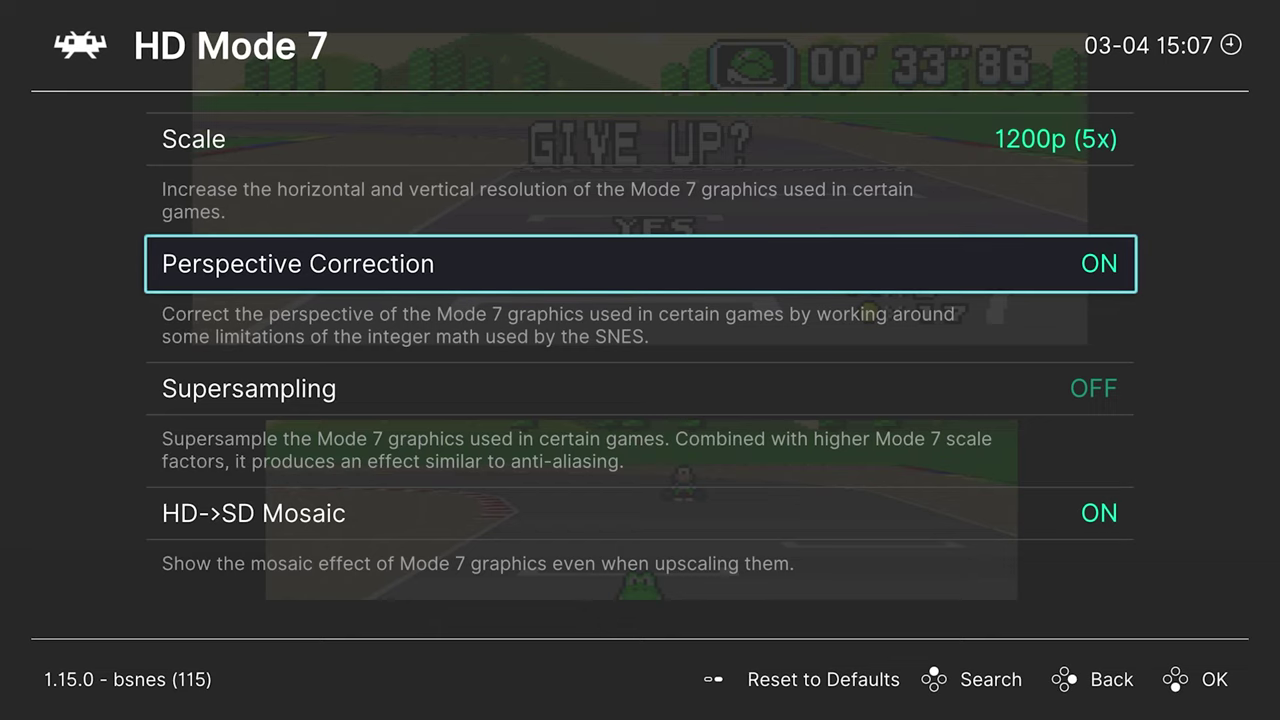
{"action": "key", "text": "Down"}
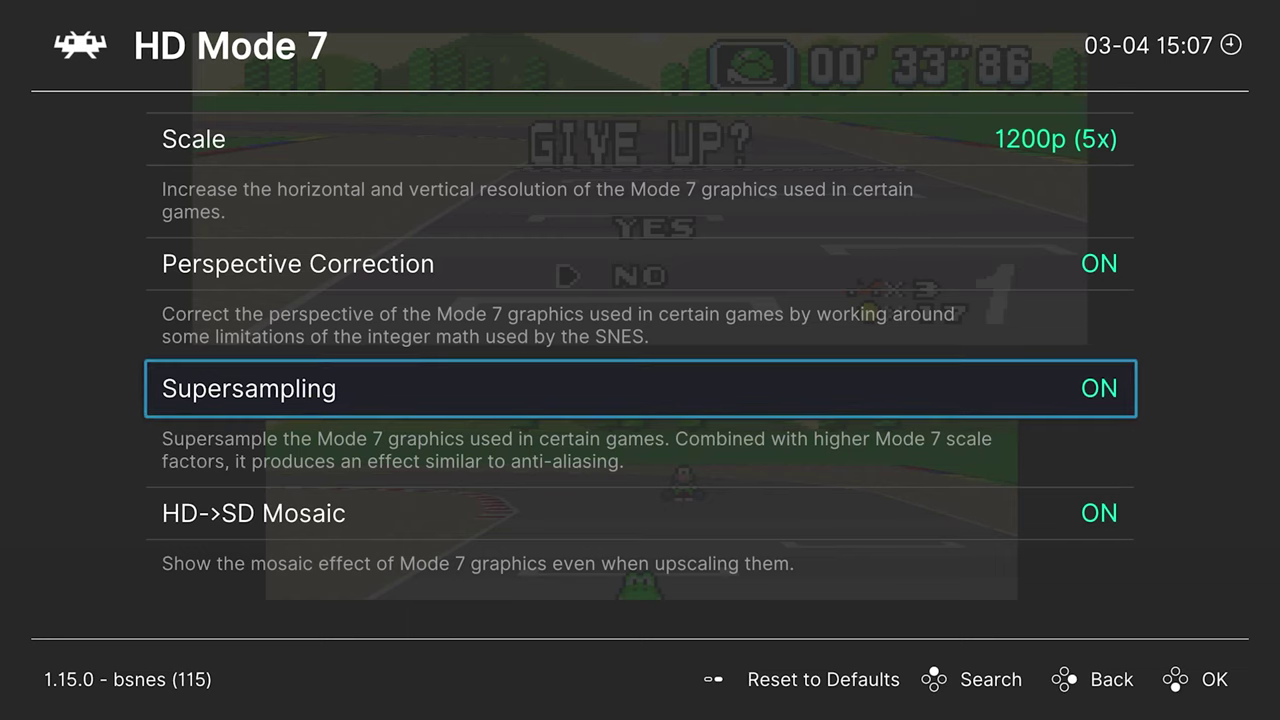
{"action": "key", "text": "F1"}
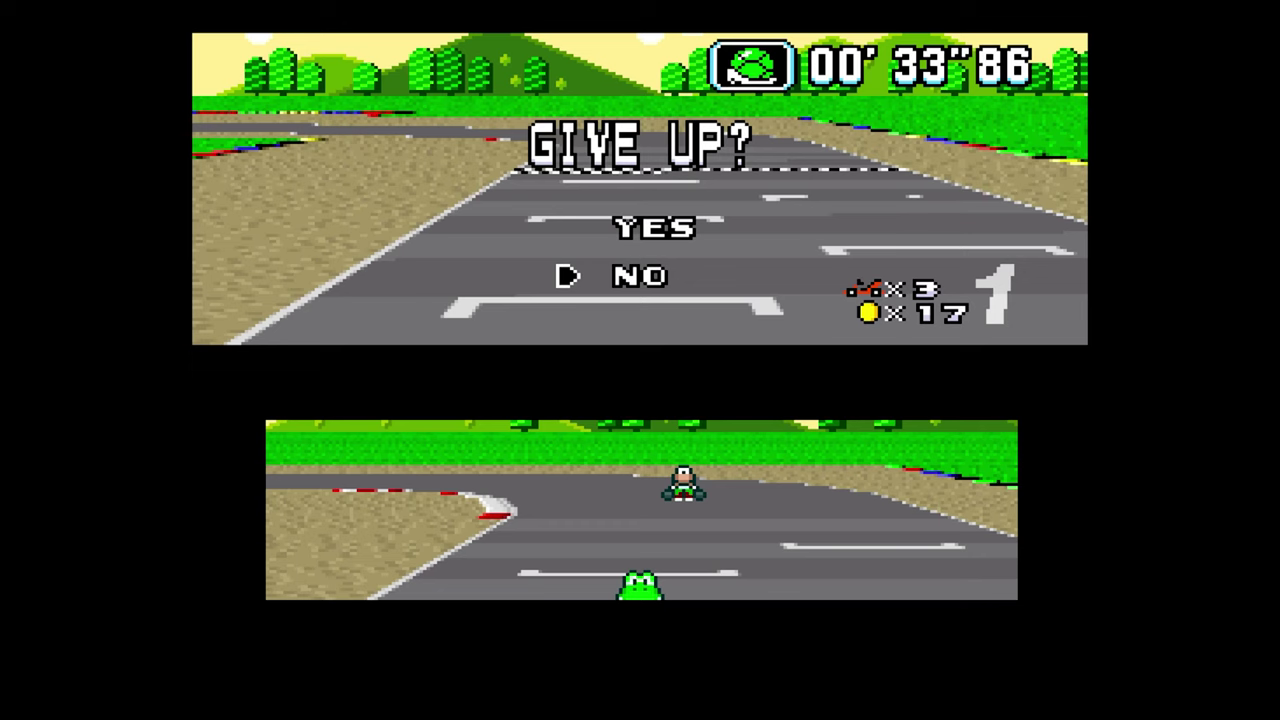
{"action": "key", "text": "F1"}
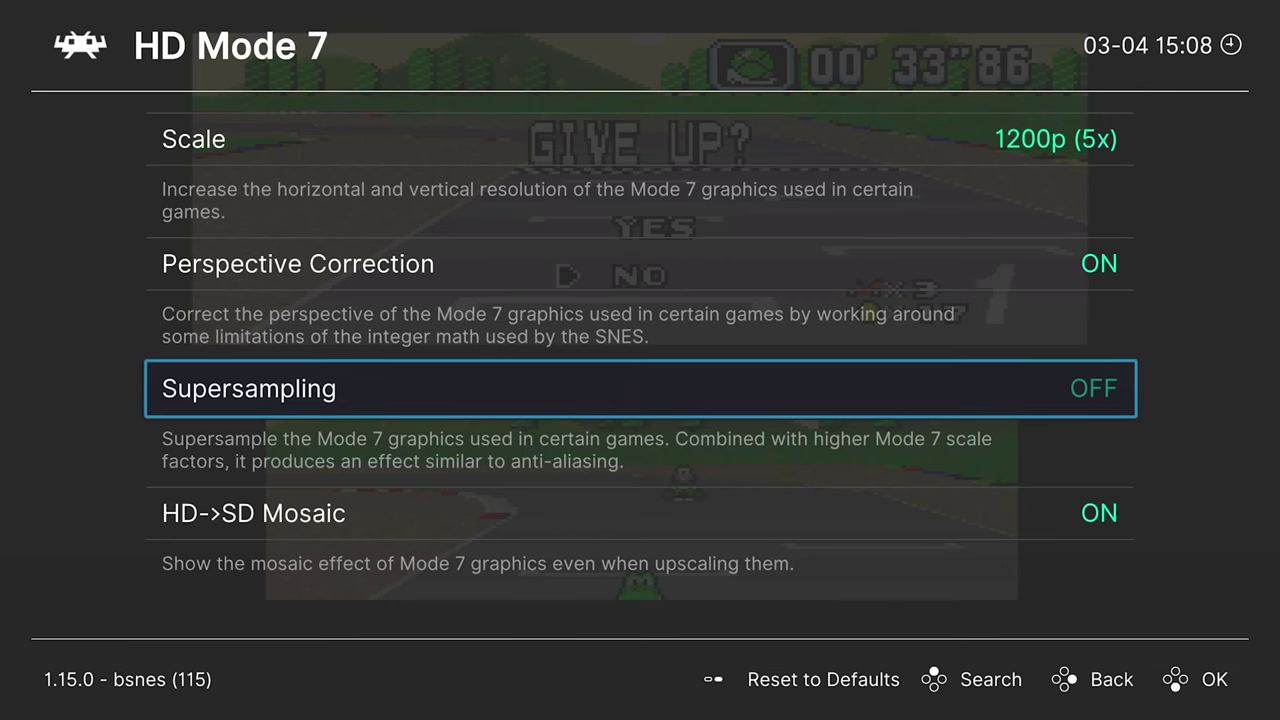
{"action": "key", "text": "F1"}
{"action": "key", "text": "F1"}
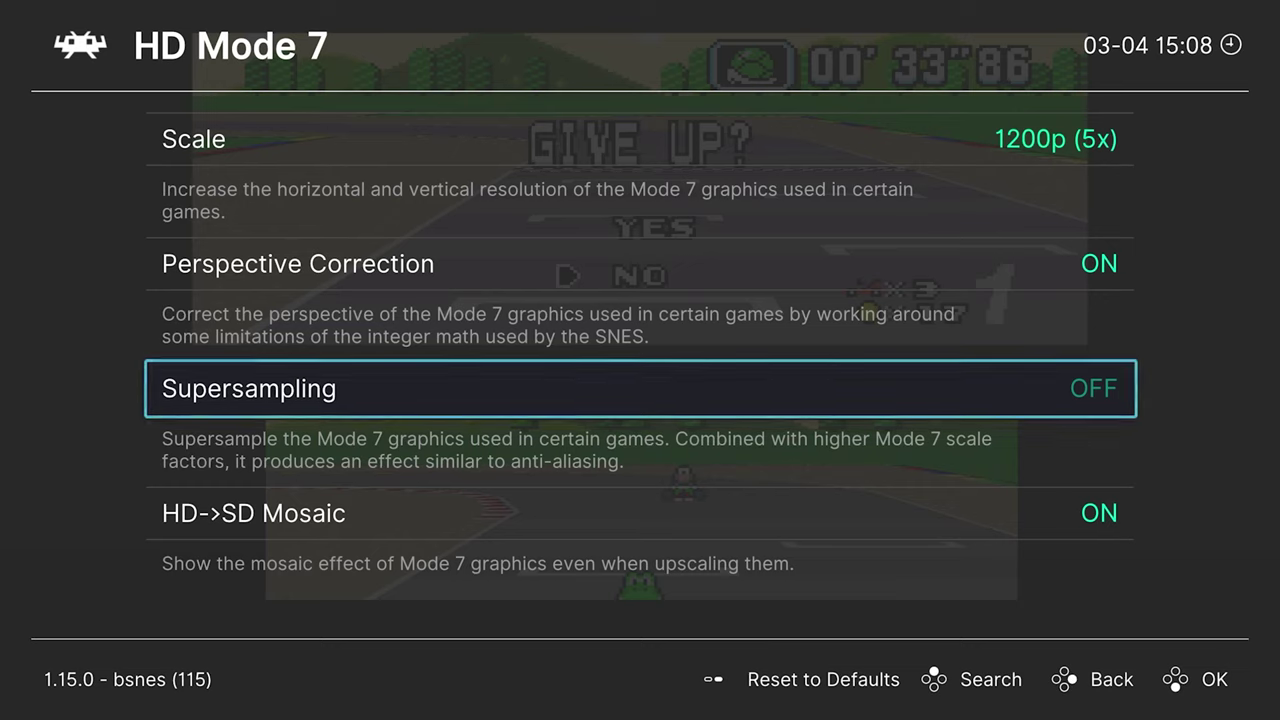
{"action": "key", "text": "Down"}
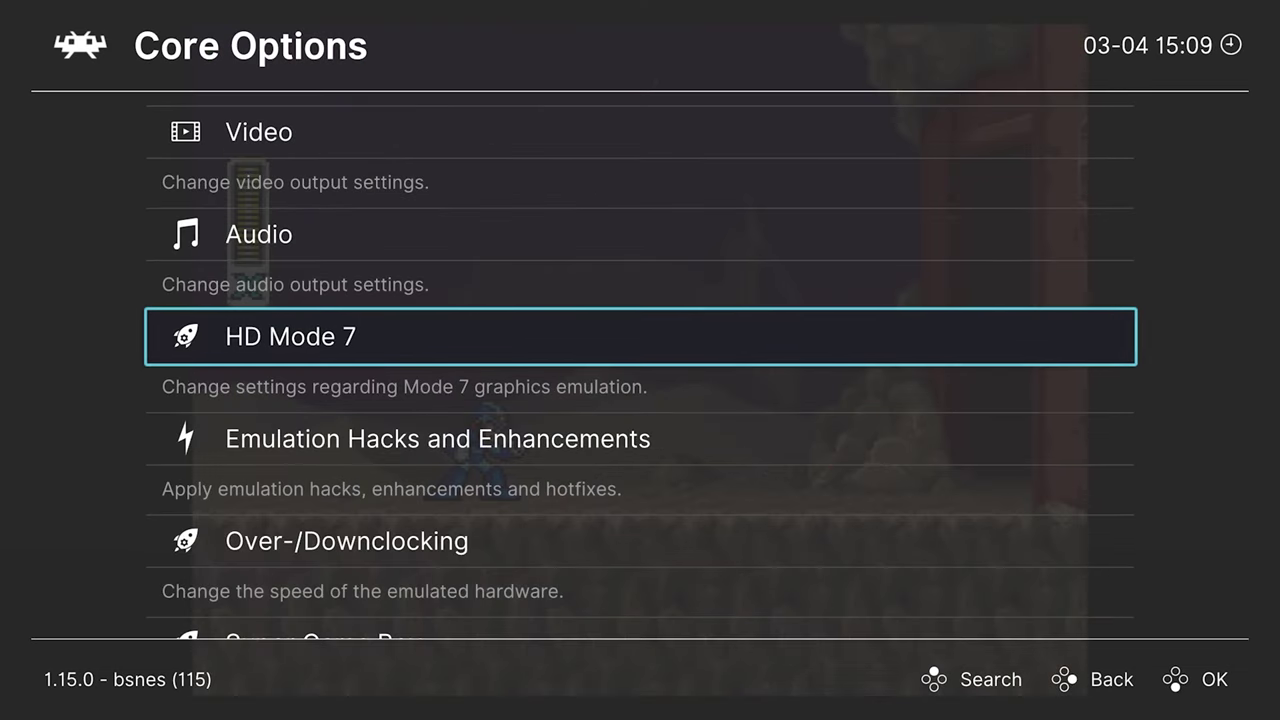
Step: Open the Emulation Hacks and Enhancements options and set Internal Run-Ahead to 2 frames
{"action": "key", "text": "Down"}
{"action": "key", "text": "Return"}
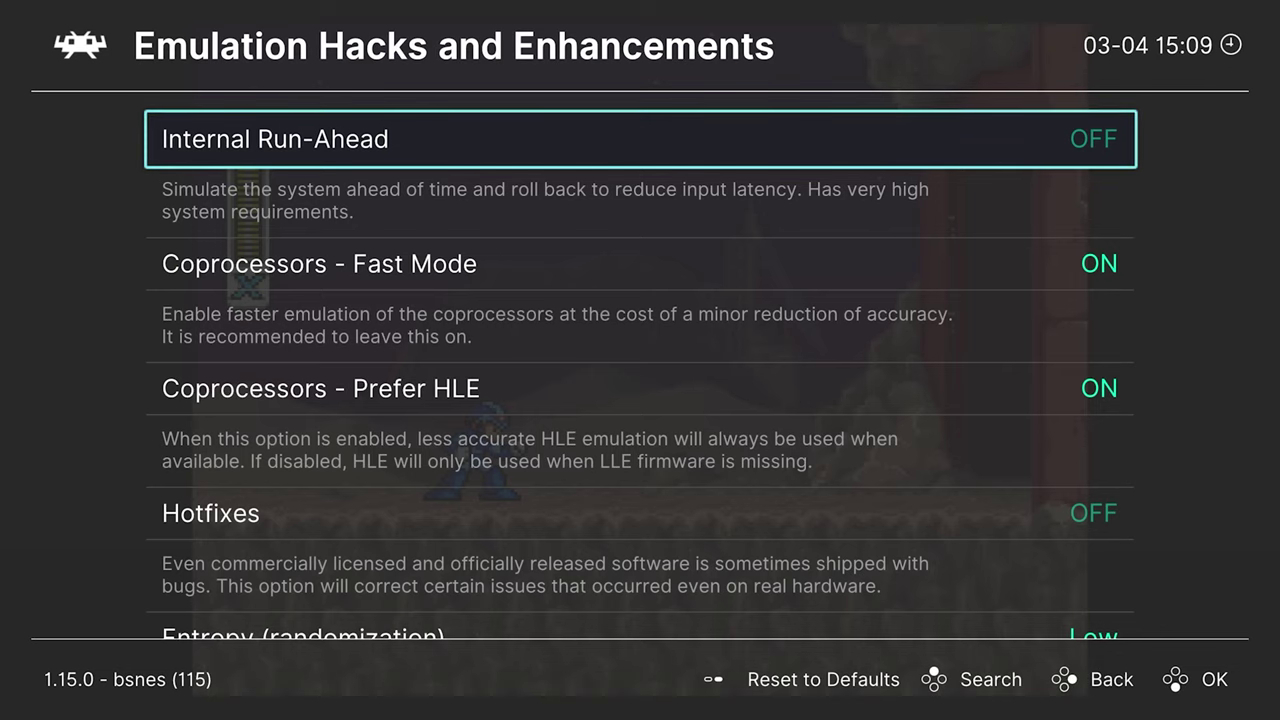
{"action": "key", "text": "Return"}
{"action": "key", "text": "Down"}
{"action": "key", "text": "Down"}
{"action": "key", "text": "Down"}
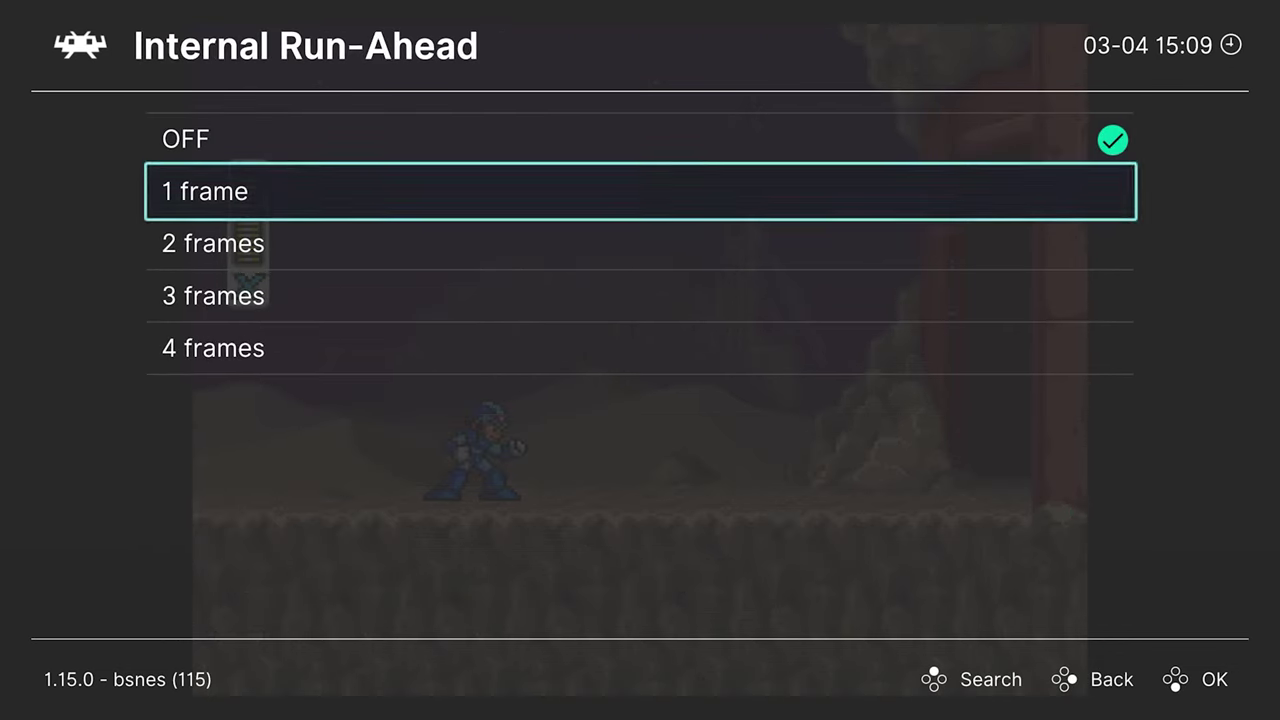
{"action": "key", "text": "Up"}
{"action": "key", "text": "Up"}
{"action": "key", "text": "Down"}
{"action": "key", "text": "Down"}
{"action": "key", "text": "Down"}
{"action": "key", "text": "Up"}
{"action": "key", "text": "Up"}
{"action": "key", "text": "Return"}
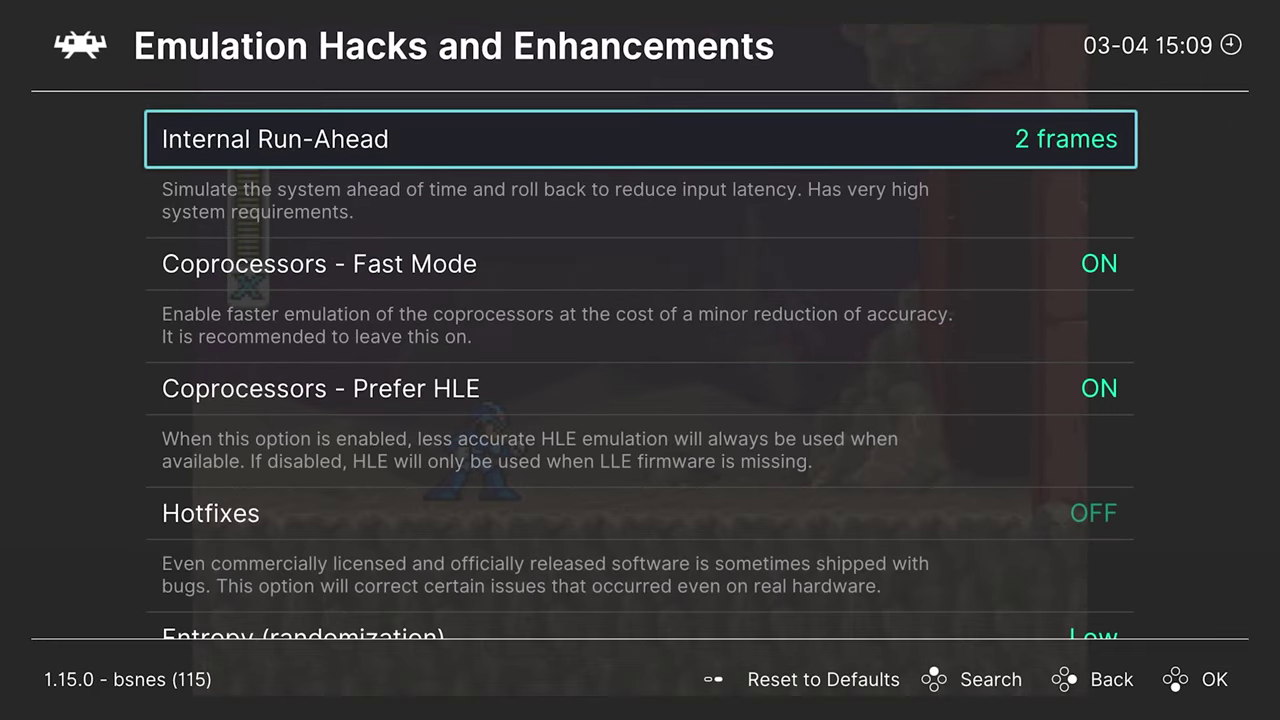
Step: Resume the platform game and run, dash and jump through the stage to test input response with run-ahead active
{"action": "key", "text": "F1"}
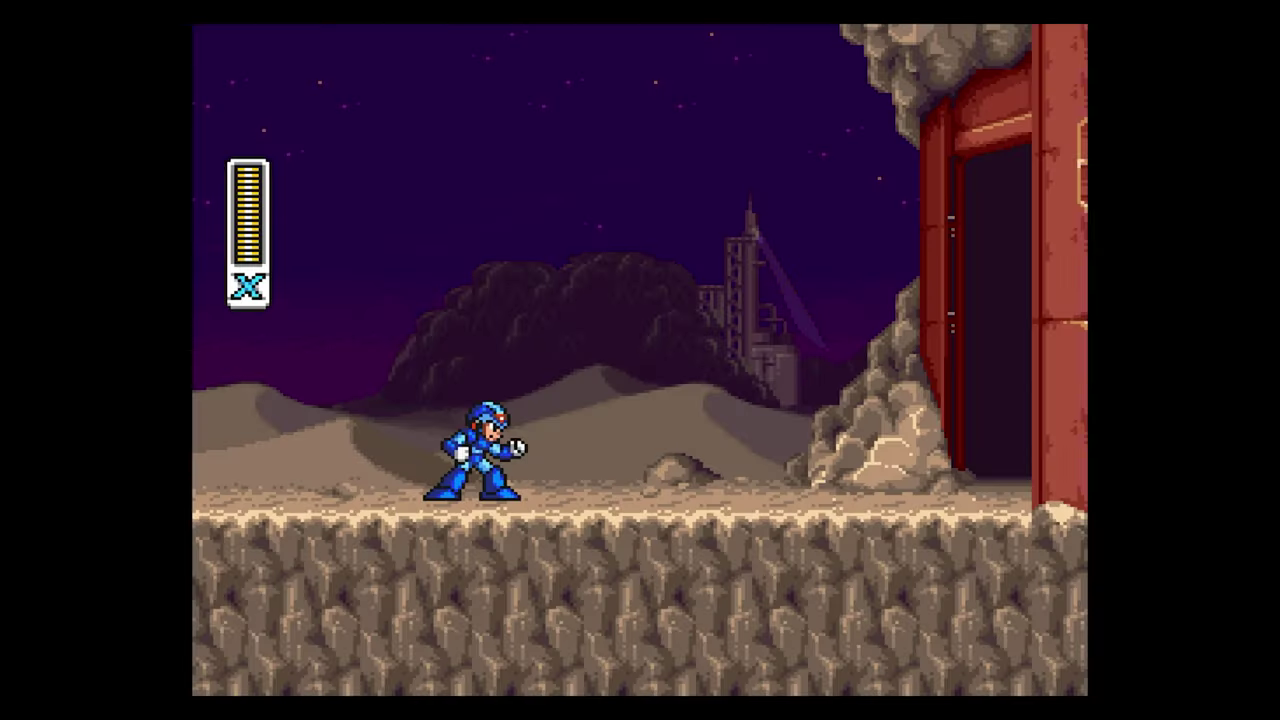
{"action": "key", "text": "Right"}
{"action": "key", "text": "x"}
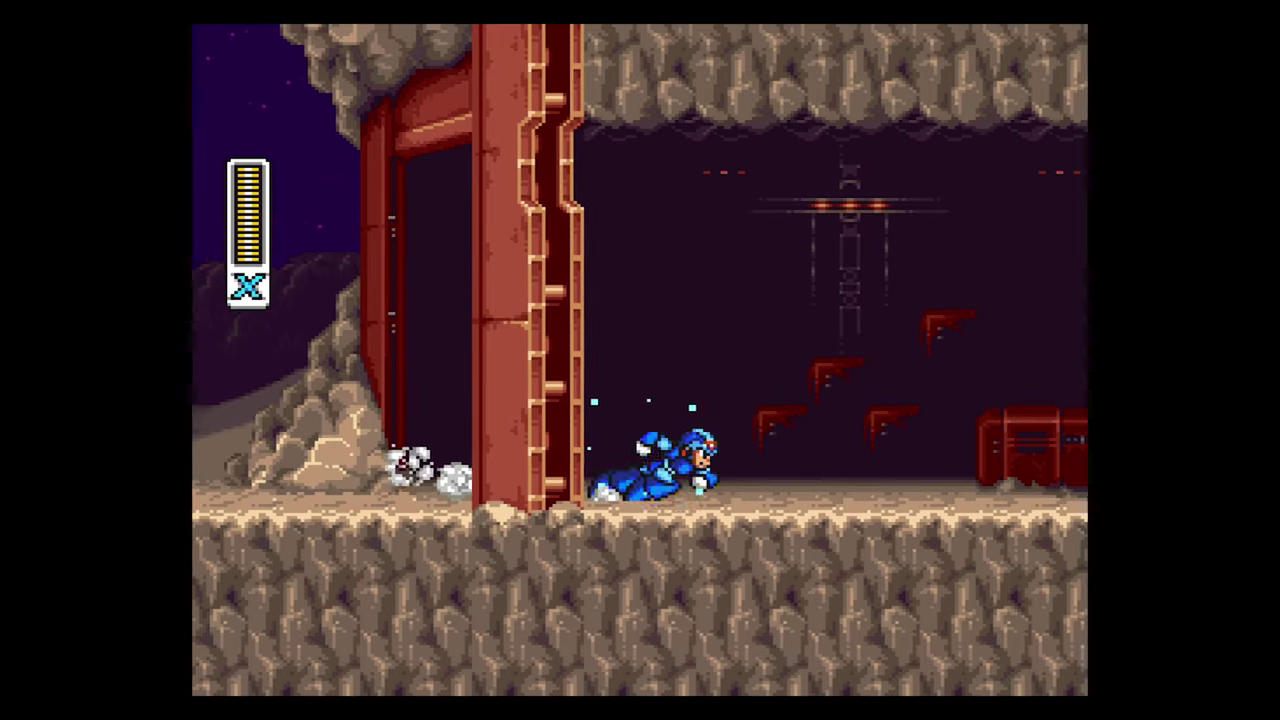
{"action": "key", "text": "Left"}
{"action": "key", "text": "x"}
{"action": "key", "text": "Right"}
{"action": "key", "text": "x"}
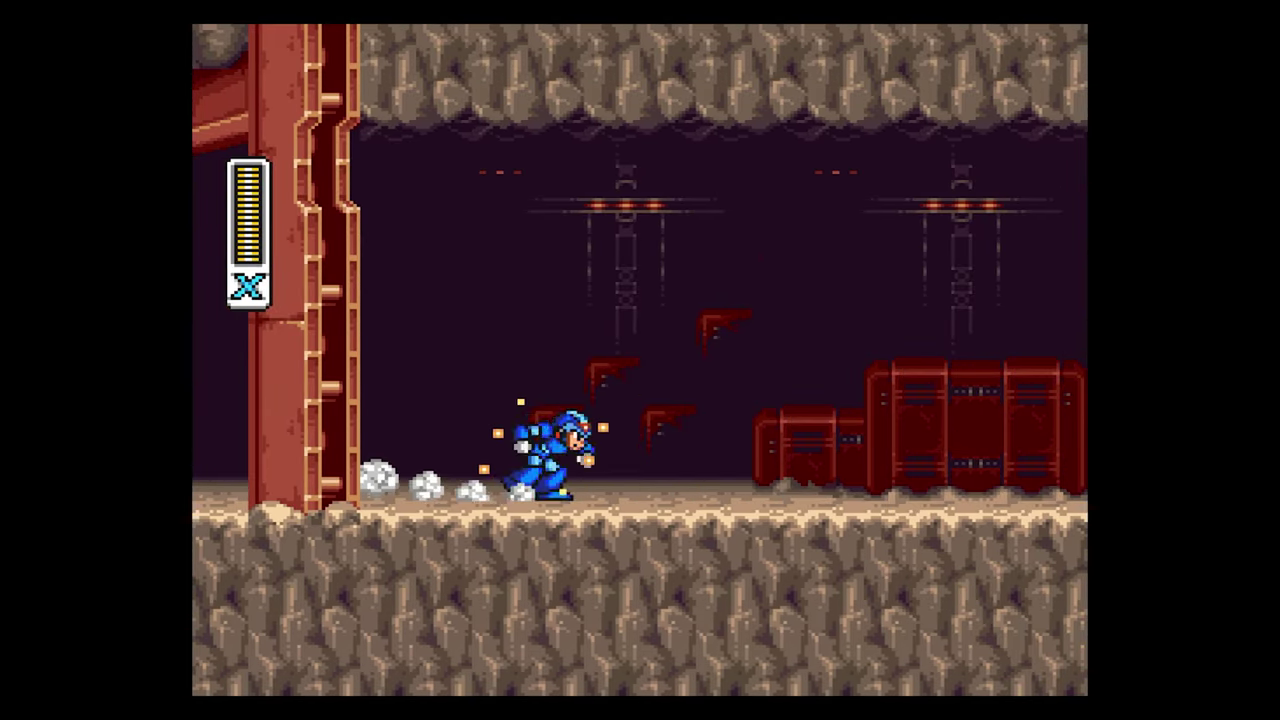
{"action": "key", "text": "x"}
{"action": "key", "text": "z"}
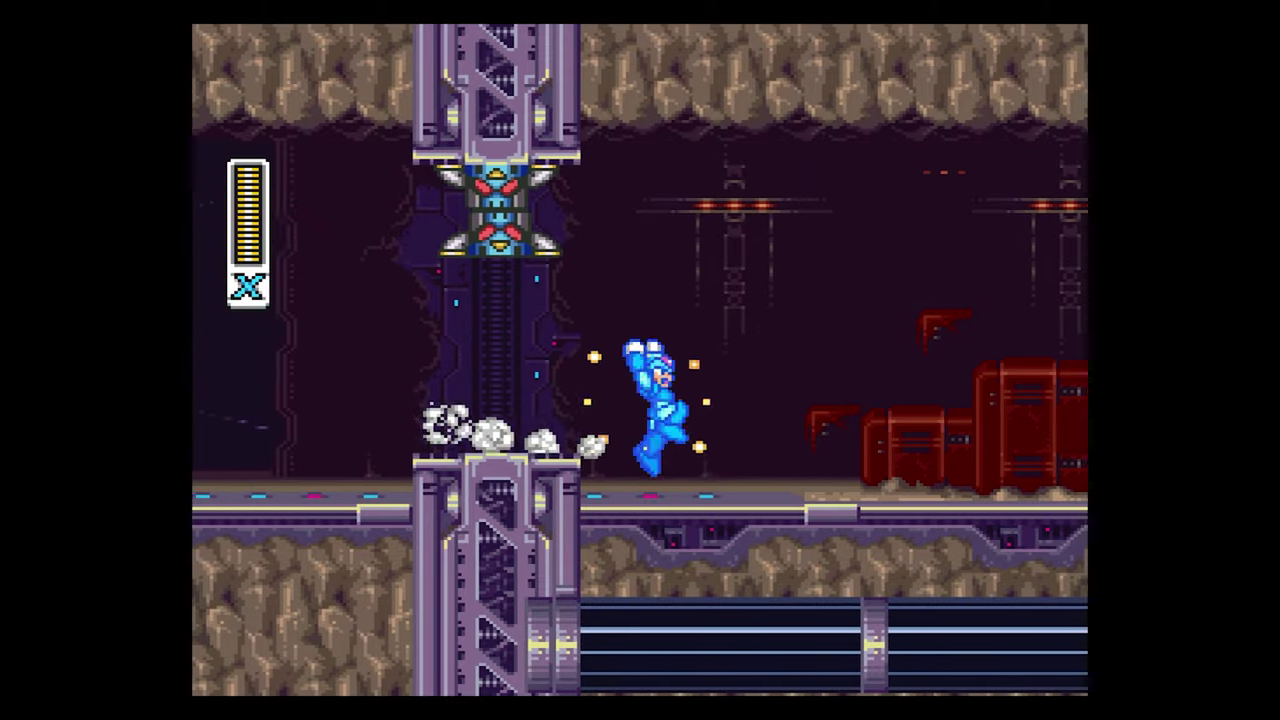
{"action": "key", "text": "x"}
{"action": "key", "text": "a"}
{"action": "key", "text": "z"}
{"action": "key", "text": "x"}
{"action": "key", "text": "z"}
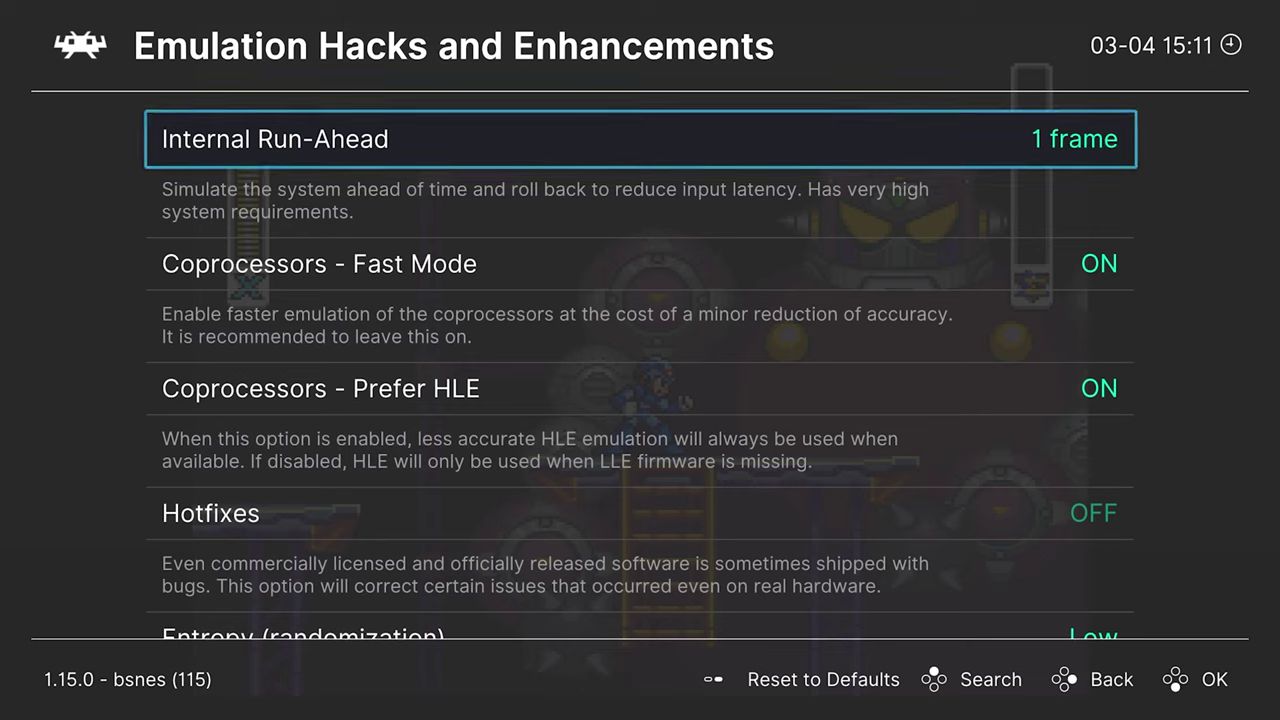
Step: Review the coprocessor, Hotfixes, Entropy and CPU Fast Math options, including the available Entropy levels, without changing them
{"action": "key", "text": "Down"}
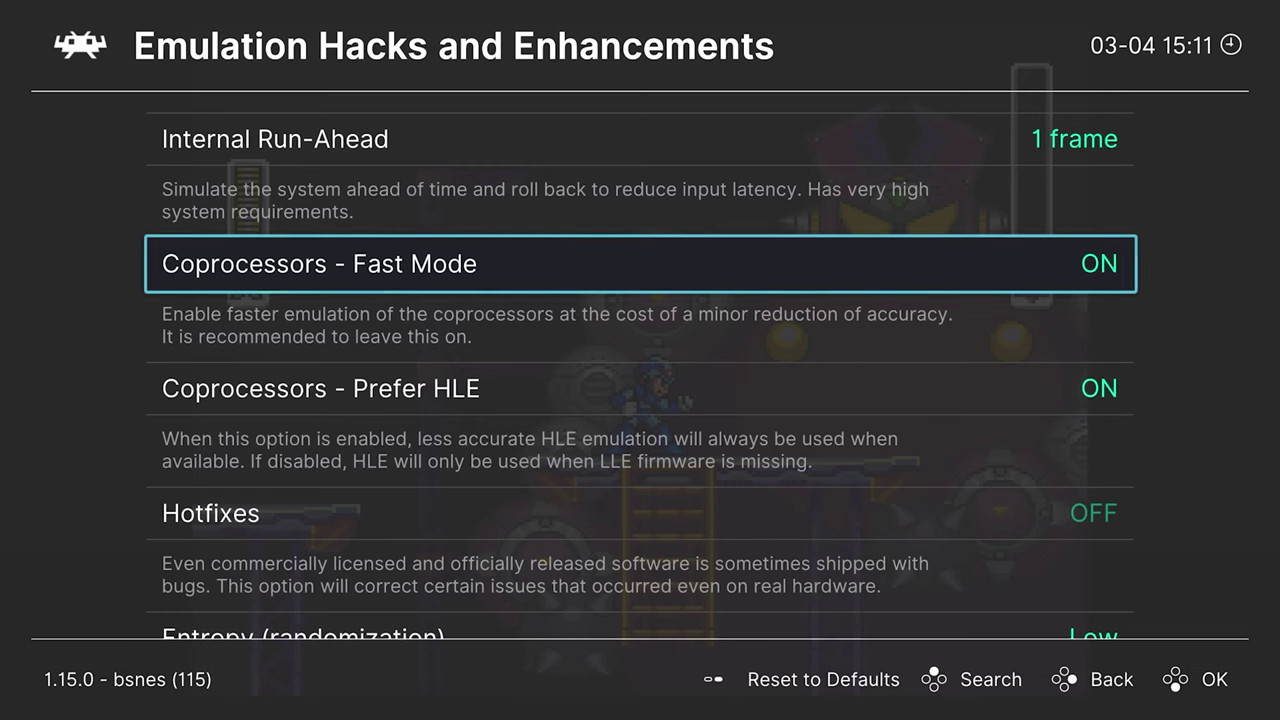
{"action": "key", "text": "Down"}
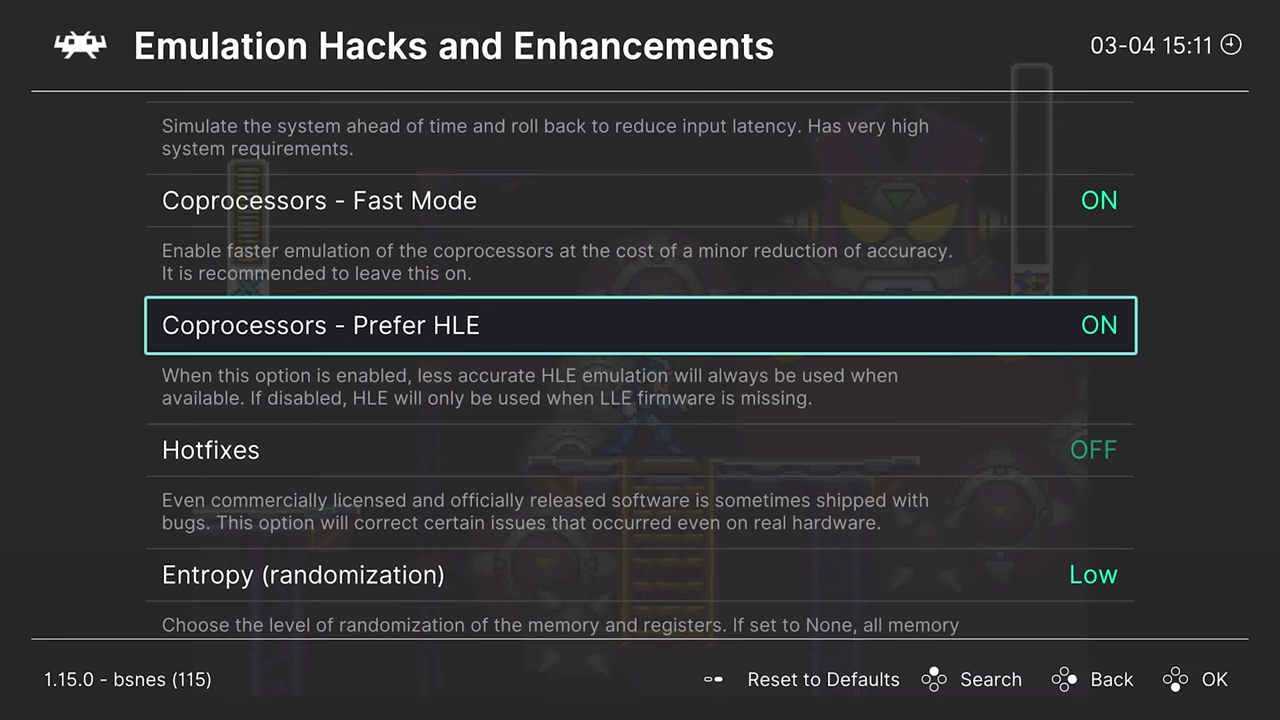
{"action": "key", "text": "Down"}
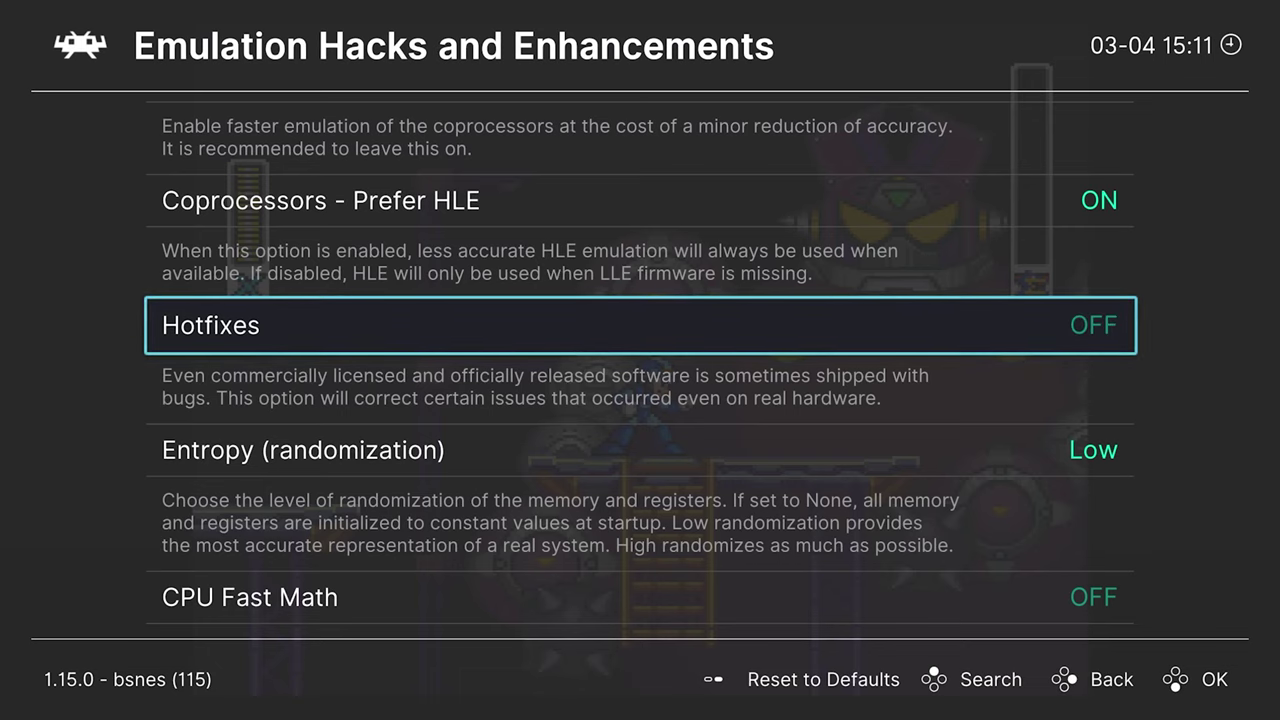
{"action": "key", "text": "Down"}
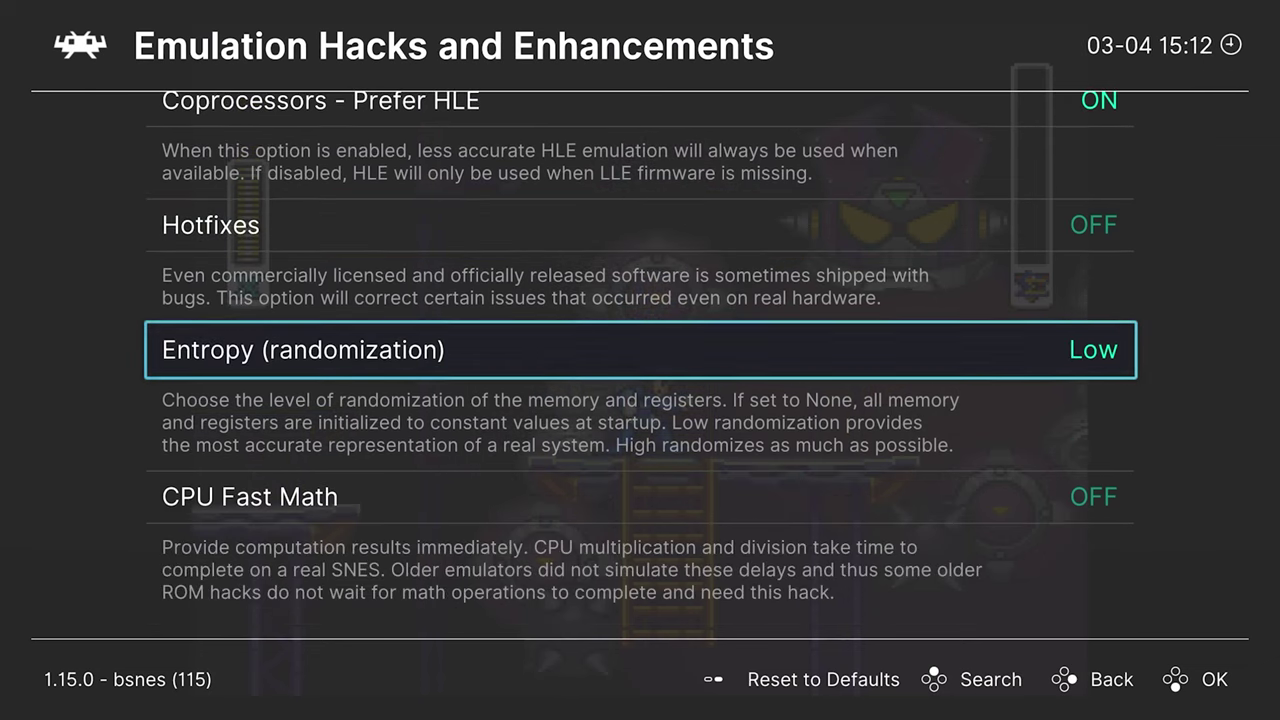
{"action": "key", "text": "Return"}
{"action": "key", "text": "Down"}
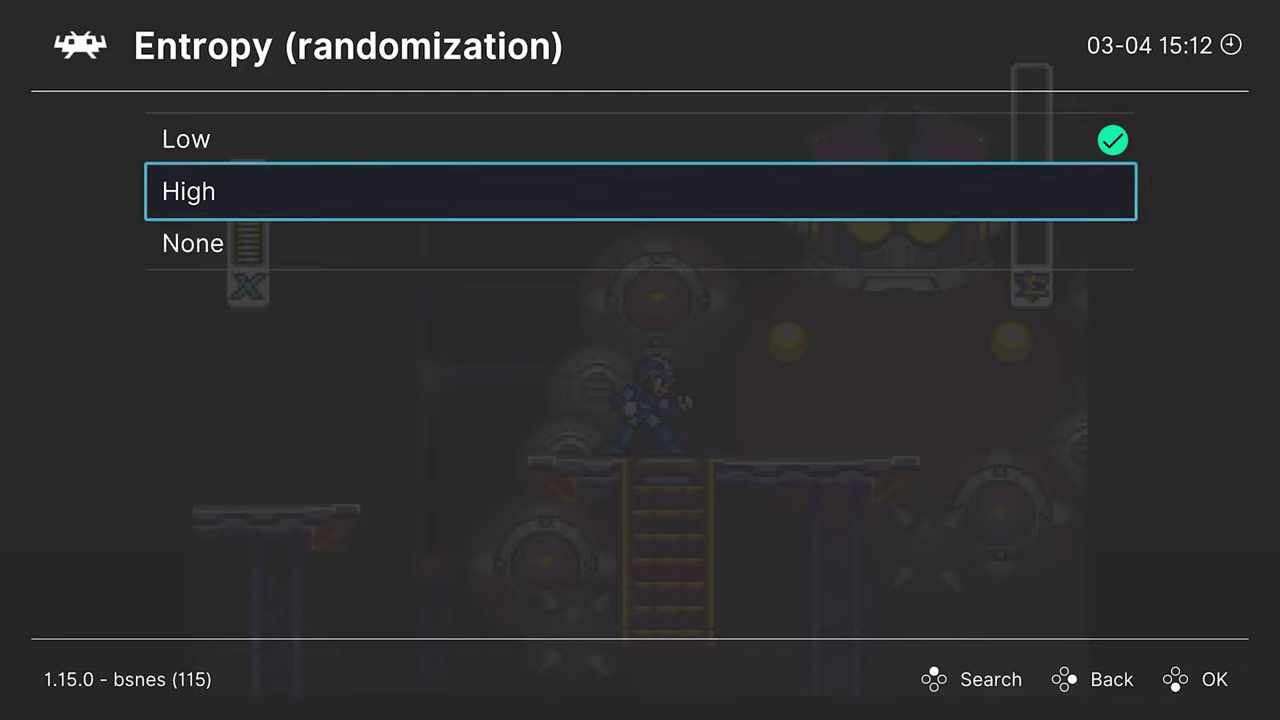
{"action": "key", "text": "BackSpace"}
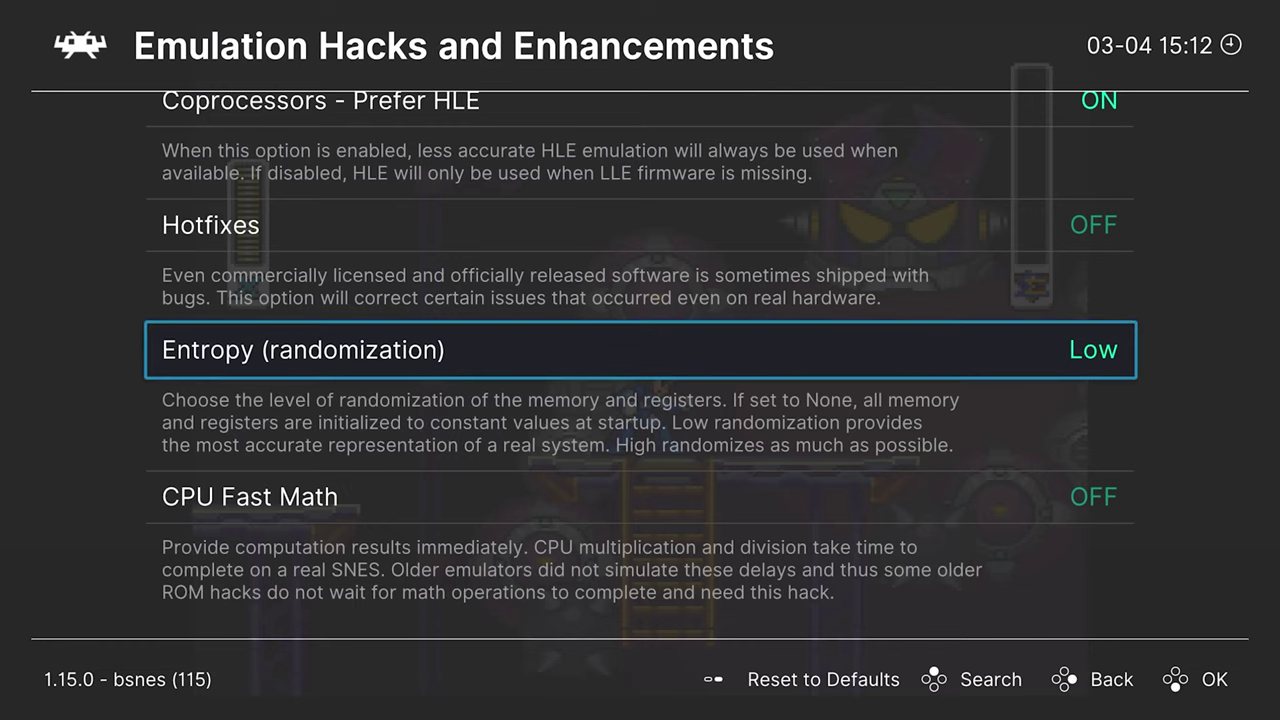
{"action": "key", "text": "Down"}
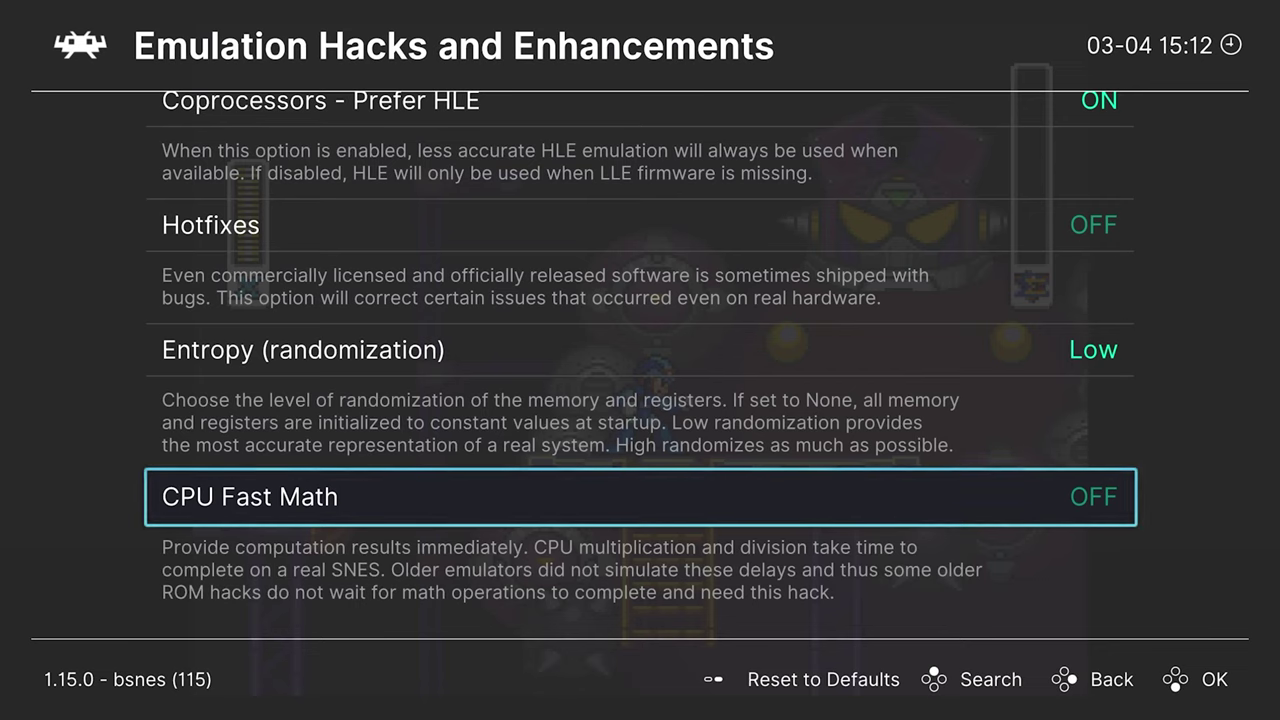
Step: Leave the emulation hacks settings and open the Over-/Downclocking core options
{"action": "key", "text": "BackSpace"}
{"action": "key", "text": "Down"}
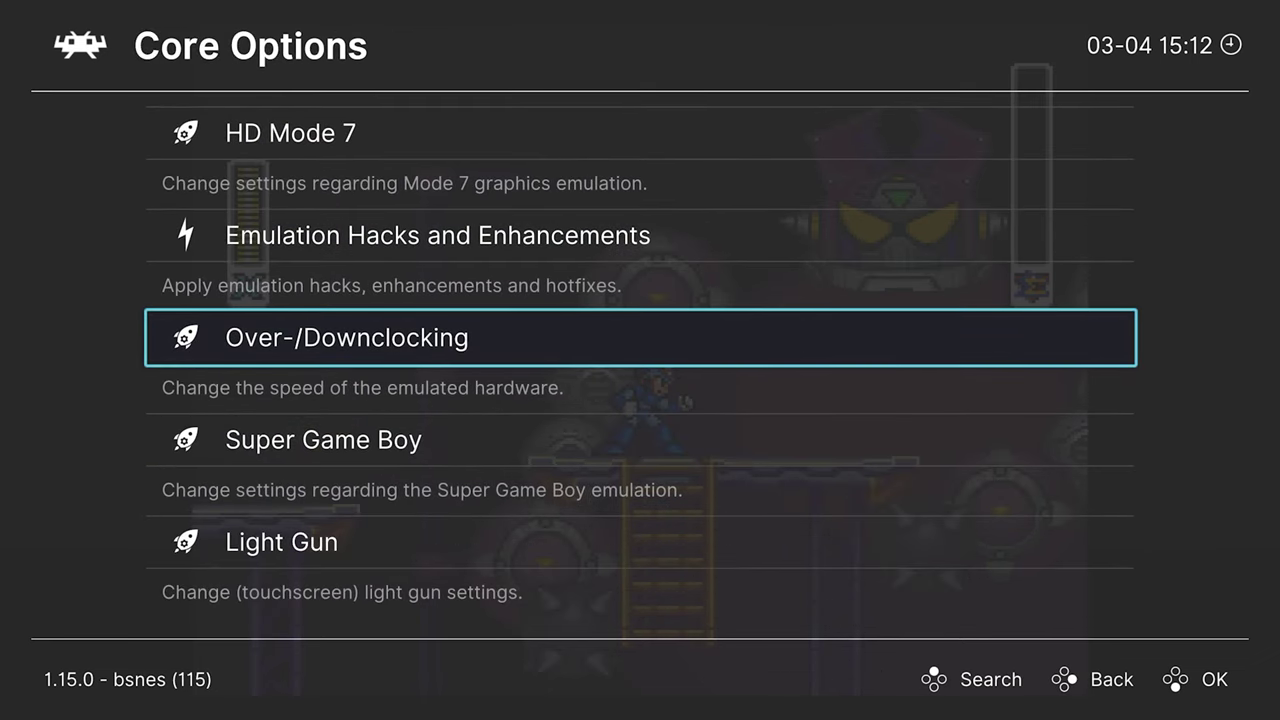
{"action": "key", "text": "Return"}
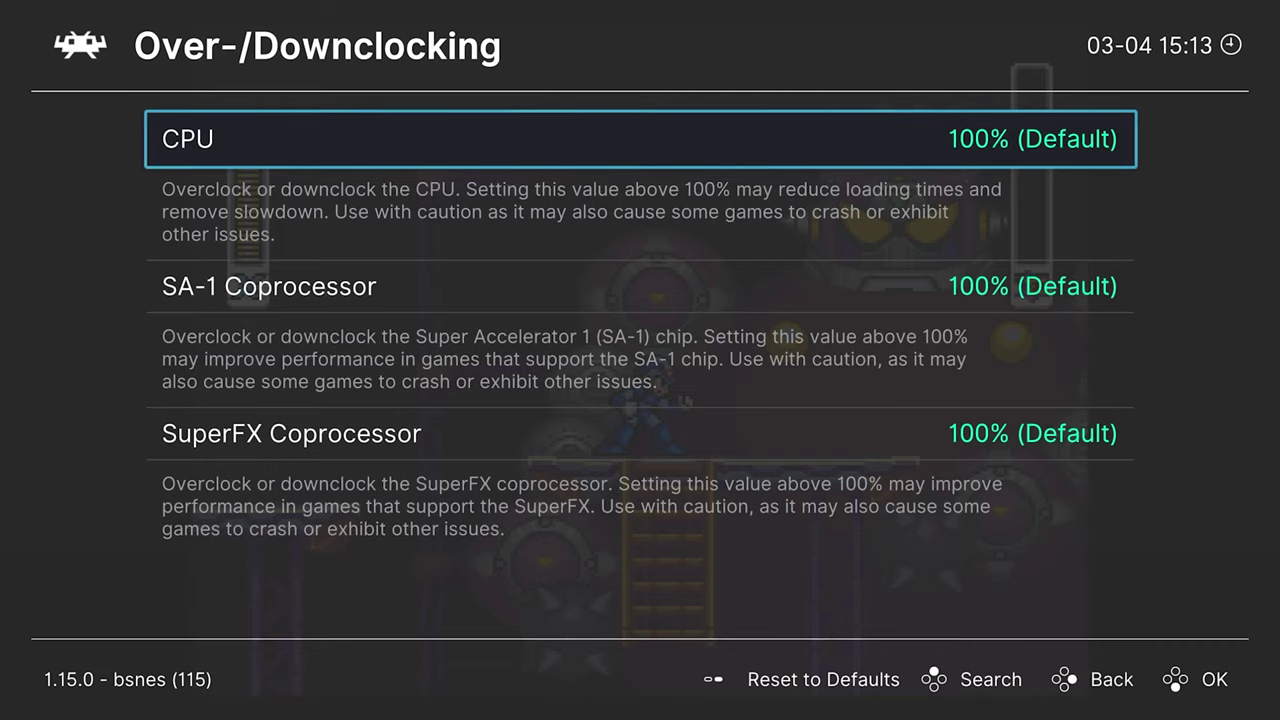
Step: Set the CPU overclocking option to 200%
{"action": "key", "text": "Return"}
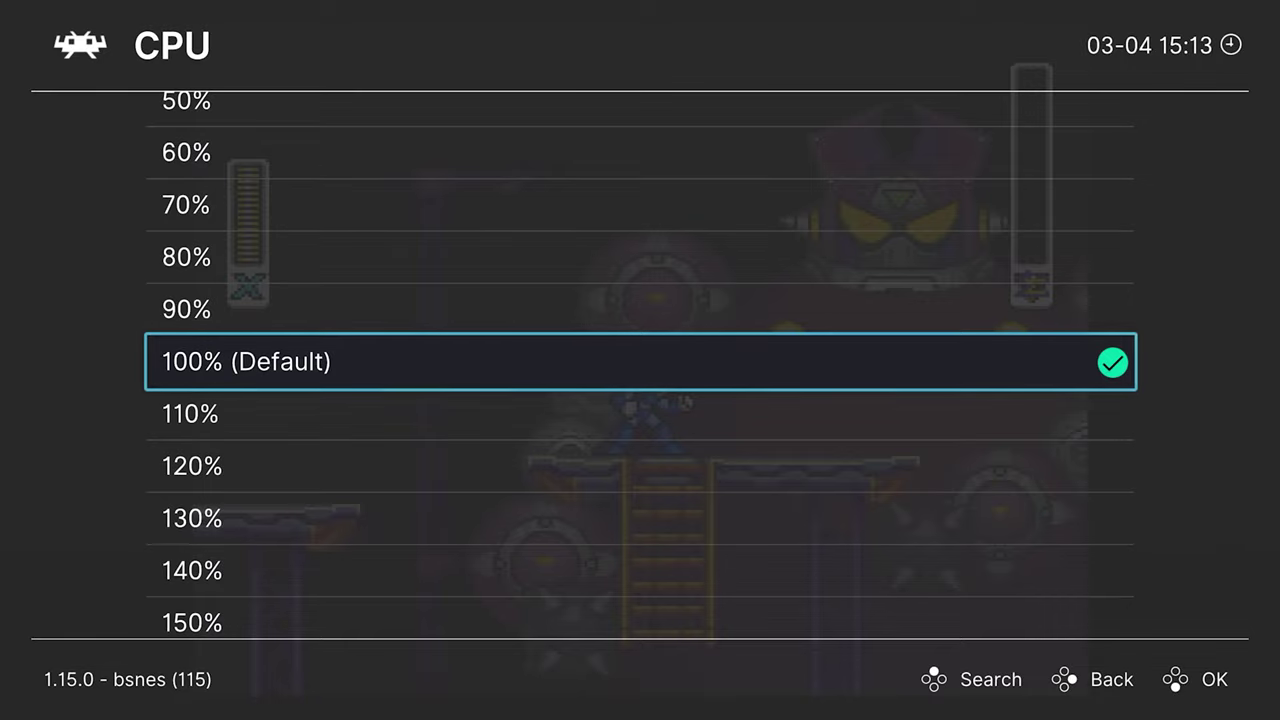
{"action": "key", "text": "Down"}
{"action": "key", "text": "Down"}
{"action": "key", "text": "Down"}
{"action": "key", "text": "Down"}
{"action": "key", "text": "Down"}
{"action": "key", "text": "Down"}
{"action": "key", "text": "Down"}
{"action": "key", "text": "Down"}
{"action": "key", "text": "Down"}
{"action": "key", "text": "Down"}
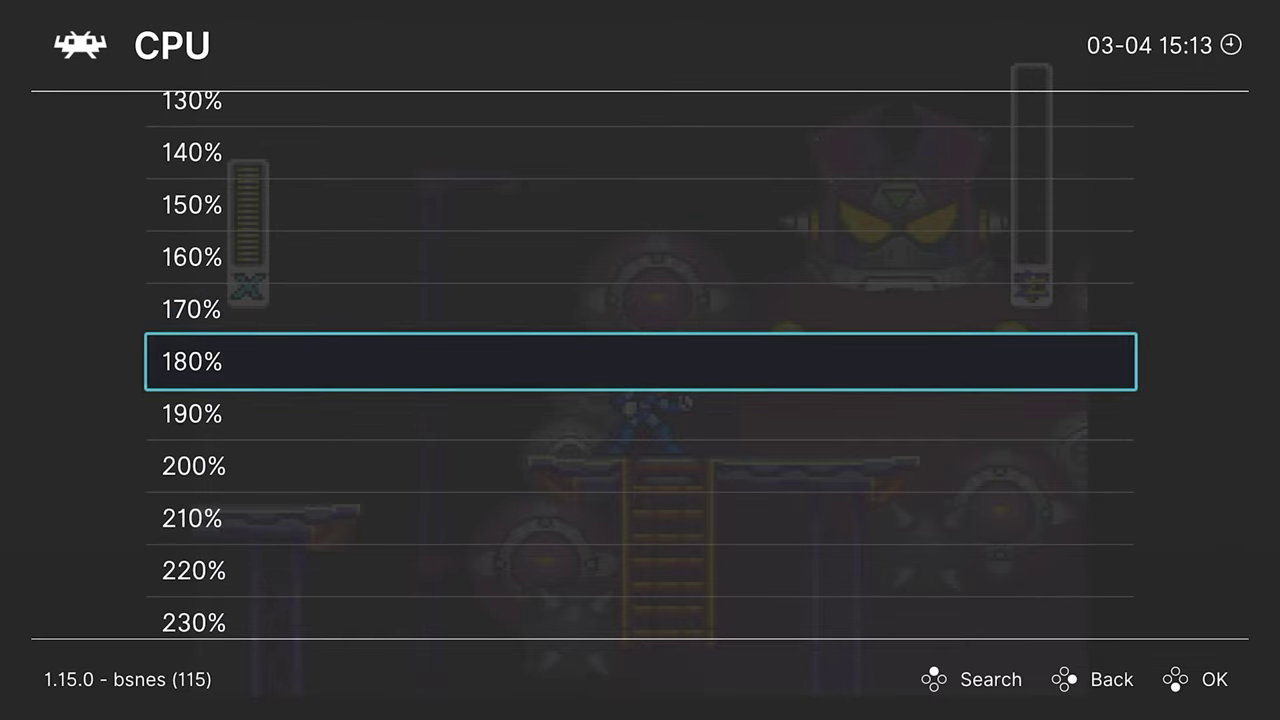
{"action": "key", "text": "Return"}
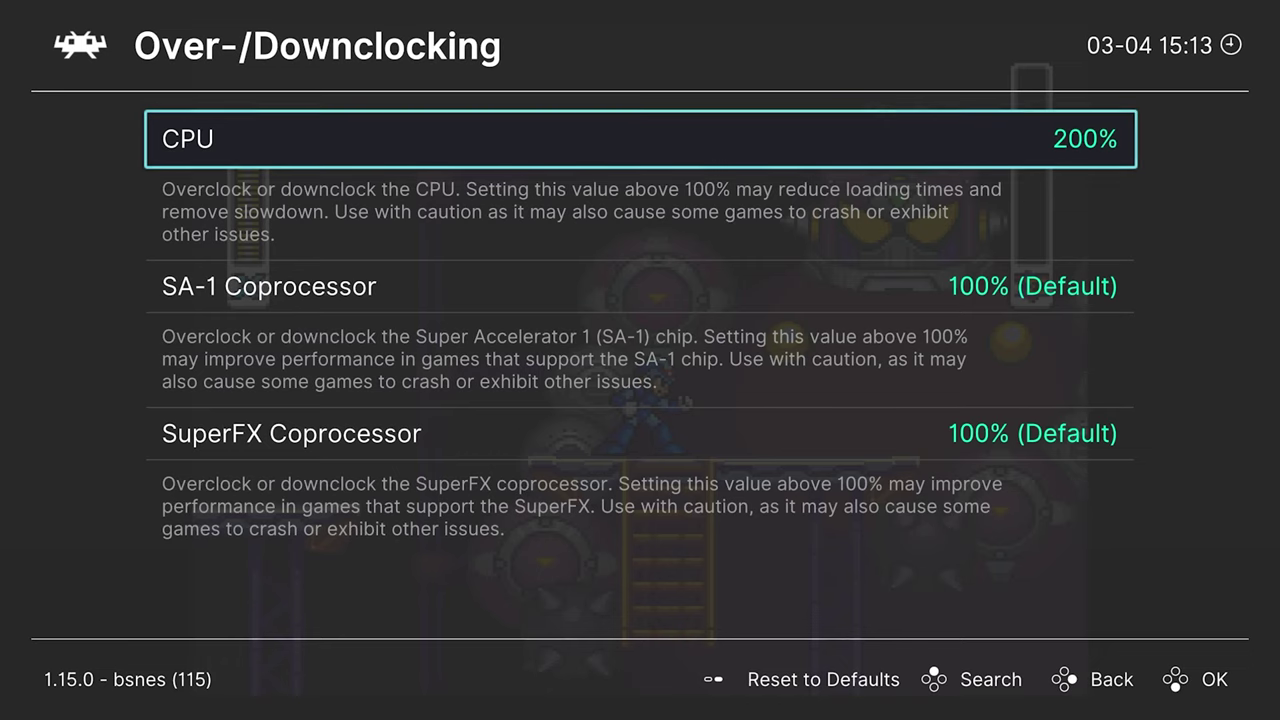
Step: Return the CPU overclocking option to 100% (Default)
{"action": "key", "text": "Return"}
{"action": "key", "text": "Up"}
{"action": "key", "text": "Up"}
{"action": "key", "text": "Up"}
{"action": "key", "text": "Up"}
{"action": "key", "text": "Up"}
{"action": "key", "text": "Up"}
{"action": "key", "text": "Up"}
{"action": "key", "text": "Up"}
{"action": "key", "text": "Up"}
{"action": "key", "text": "Up"}
{"action": "key", "text": "Return"}
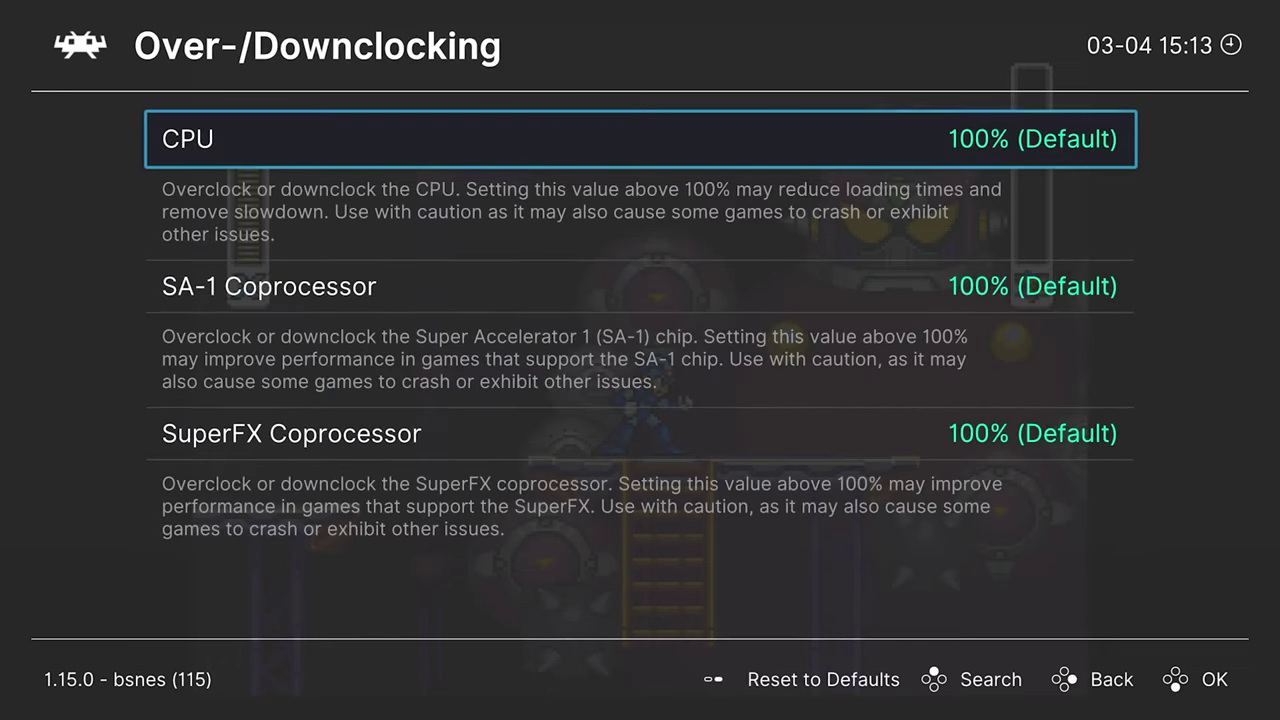
Step: Review the SA-1 and SuperFX coprocessor options, including the available SA-1 clock percentages, without changing them
{"action": "key", "text": "Down"}
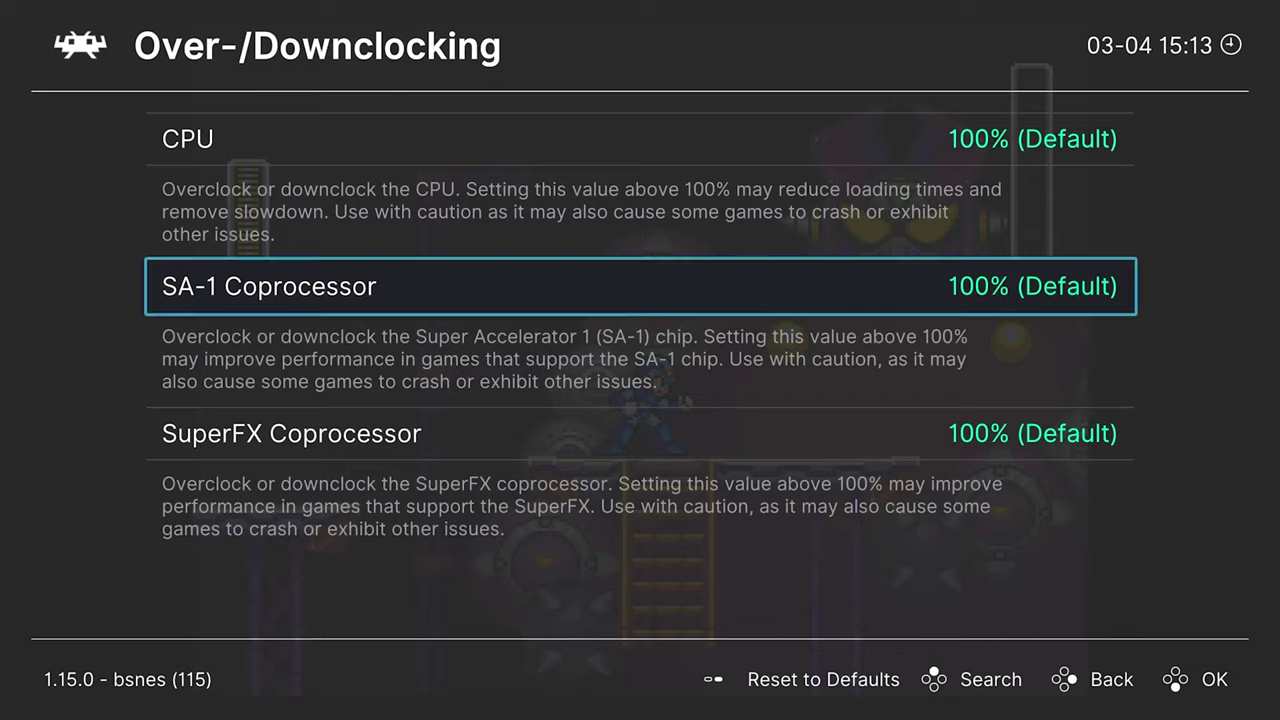
{"action": "key", "text": "Down"}
{"action": "key", "text": "Up"}
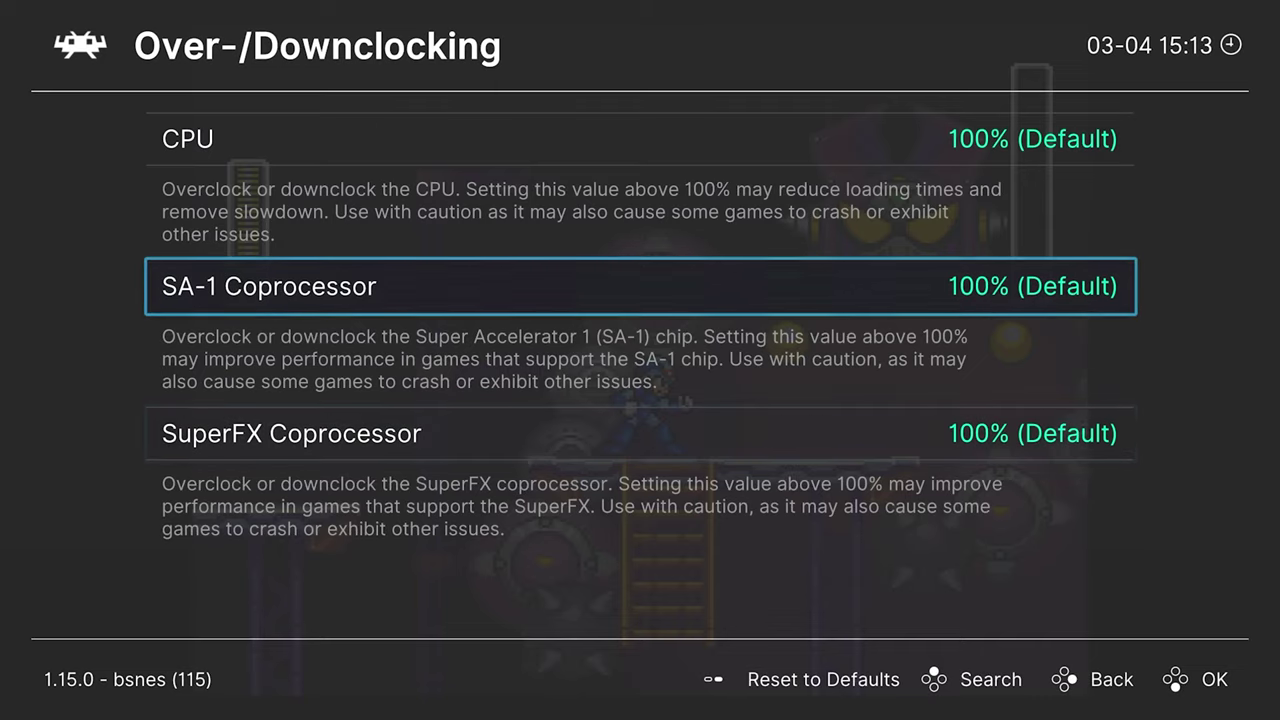
{"action": "key", "text": "Return"}
{"action": "key", "text": "Down"}
{"action": "key", "text": "Down"}
{"action": "key", "text": "Down"}
{"action": "key", "text": "Down"}
{"action": "key", "text": "Down"}
{"action": "key", "text": "Down"}
{"action": "key", "text": "Down"}
{"action": "key", "text": "Down"}
{"action": "key", "text": "Down"}
{"action": "key", "text": "Down"}
{"action": "key", "text": "Down"}
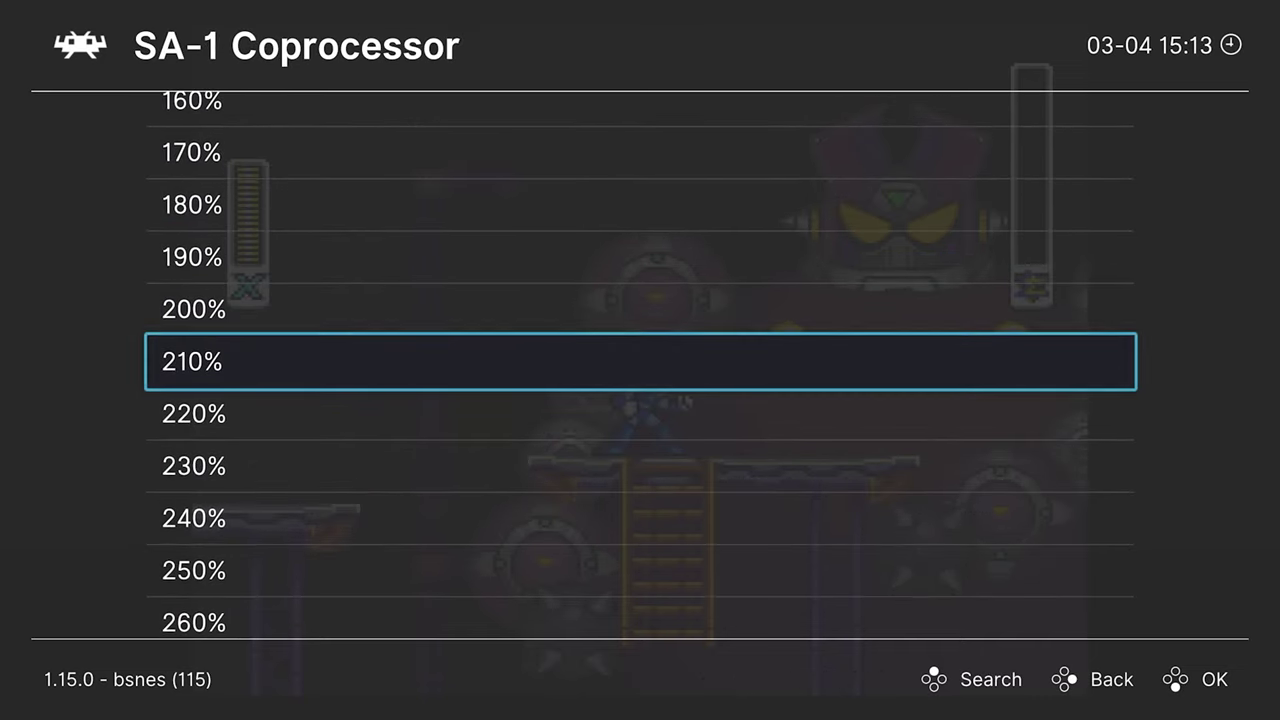
{"action": "key", "text": "BackSpace"}
{"action": "key", "text": "Down"}
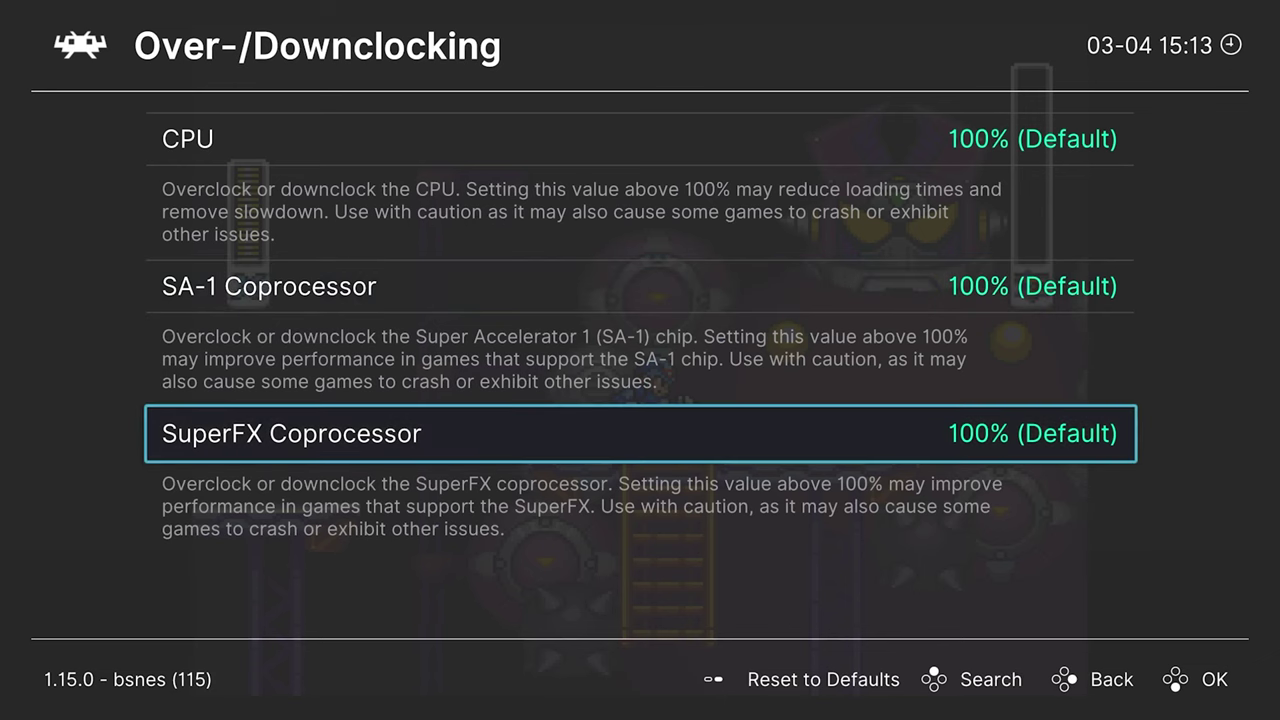
Step: Examine the Super Game Boy core options for the preferred BIOS and border hiding
{"action": "key", "text": "BackSpace"}
{"action": "key", "text": "Down"}
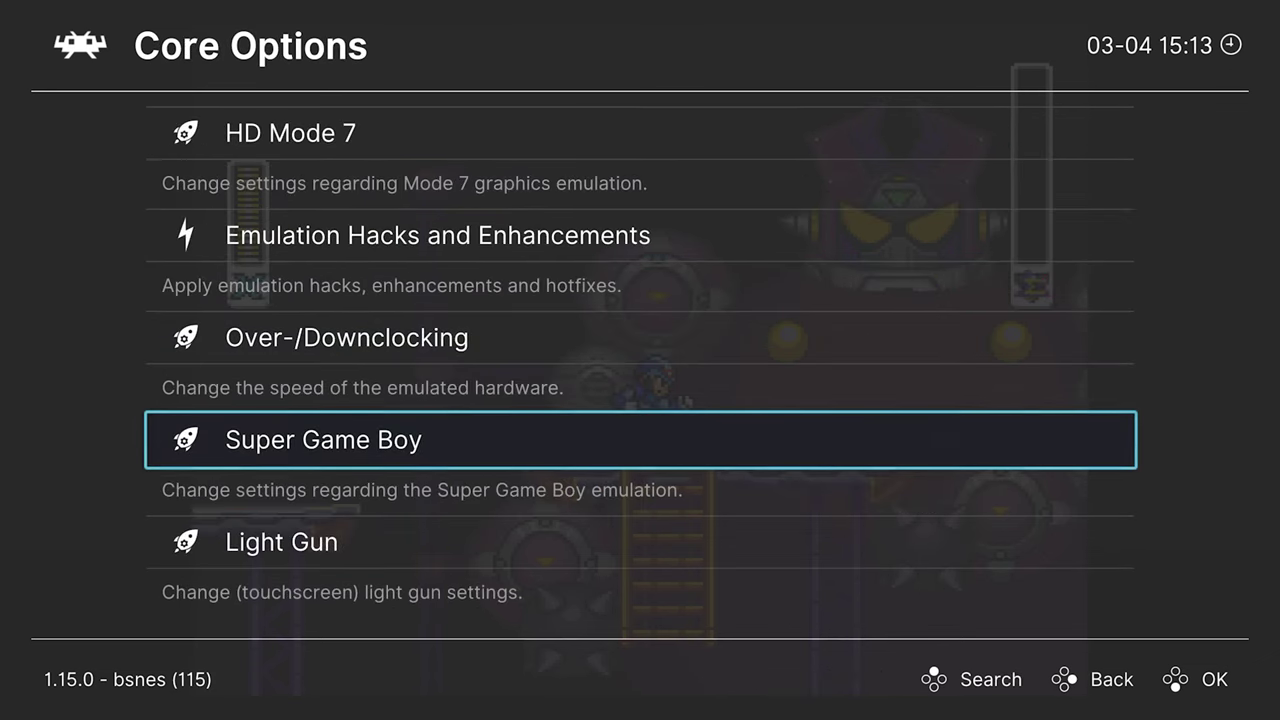
{"action": "key", "text": "Return"}
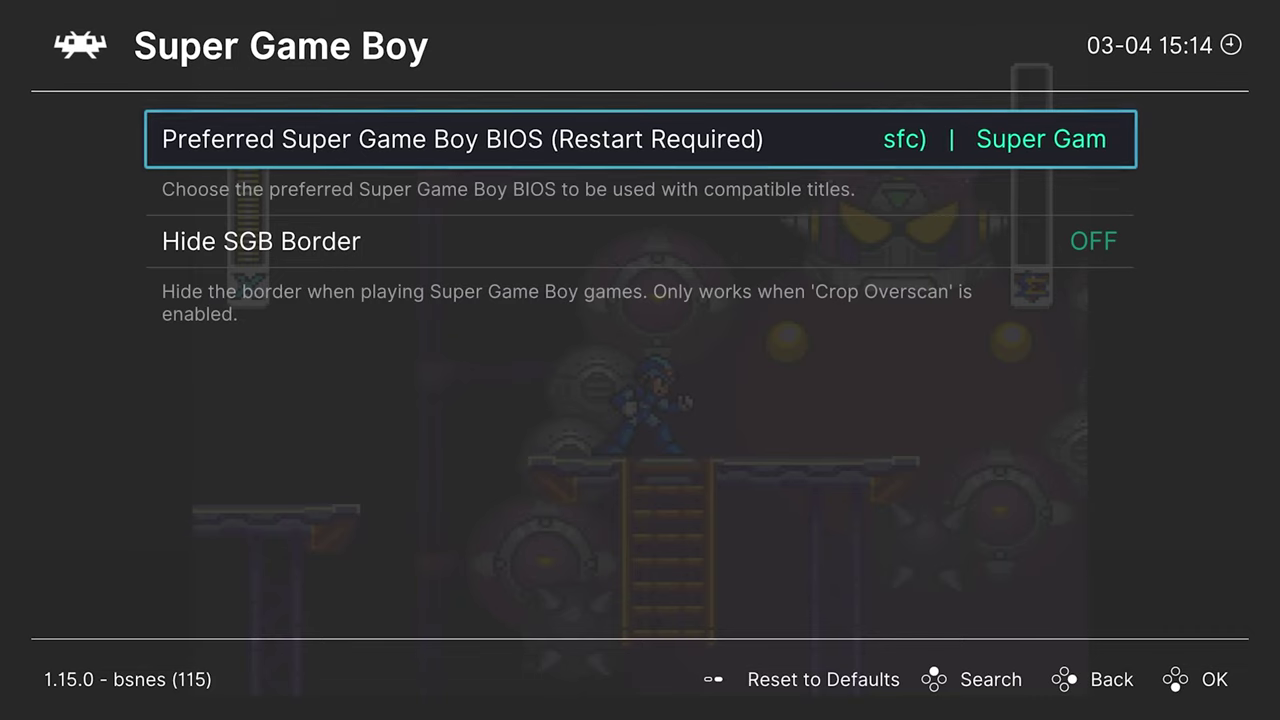
{"action": "key", "text": "BackSpace"}
Step: Open the Light Gun options, try Super Scope Reverse Trigger Buttons on and off, and leave it off
{"action": "key", "text": "Down"}
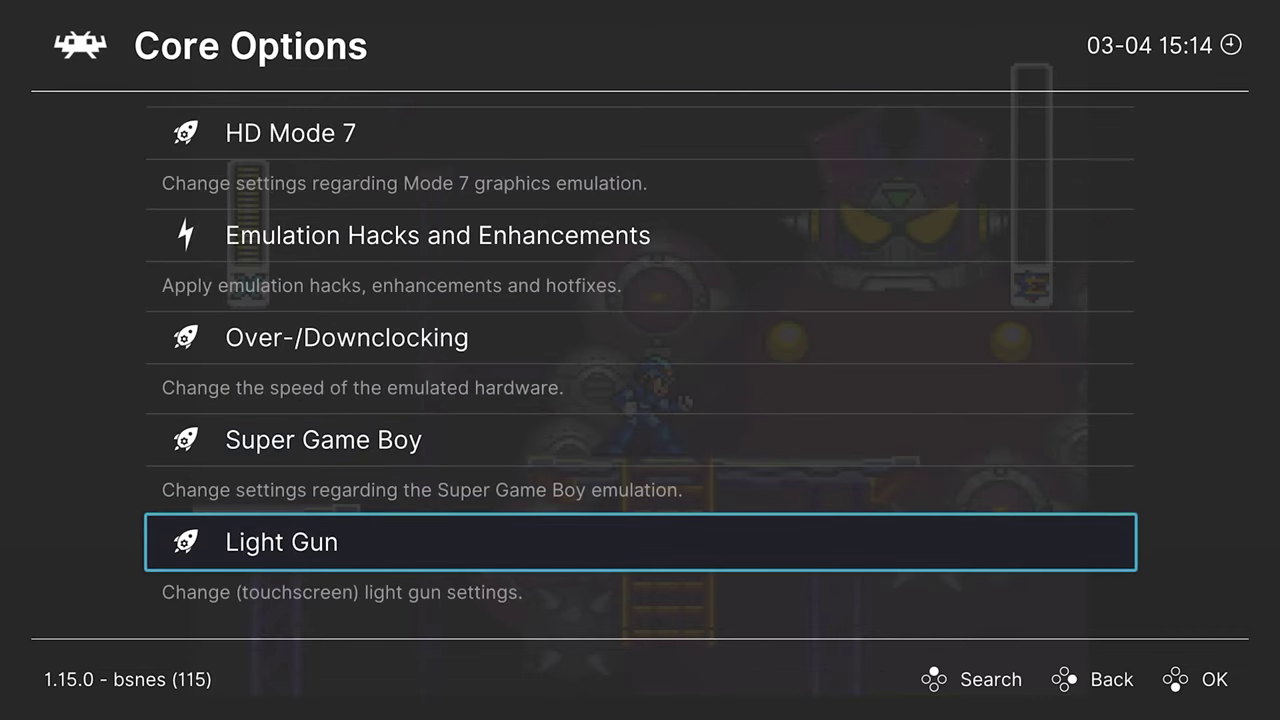
{"action": "key", "text": "Return"}
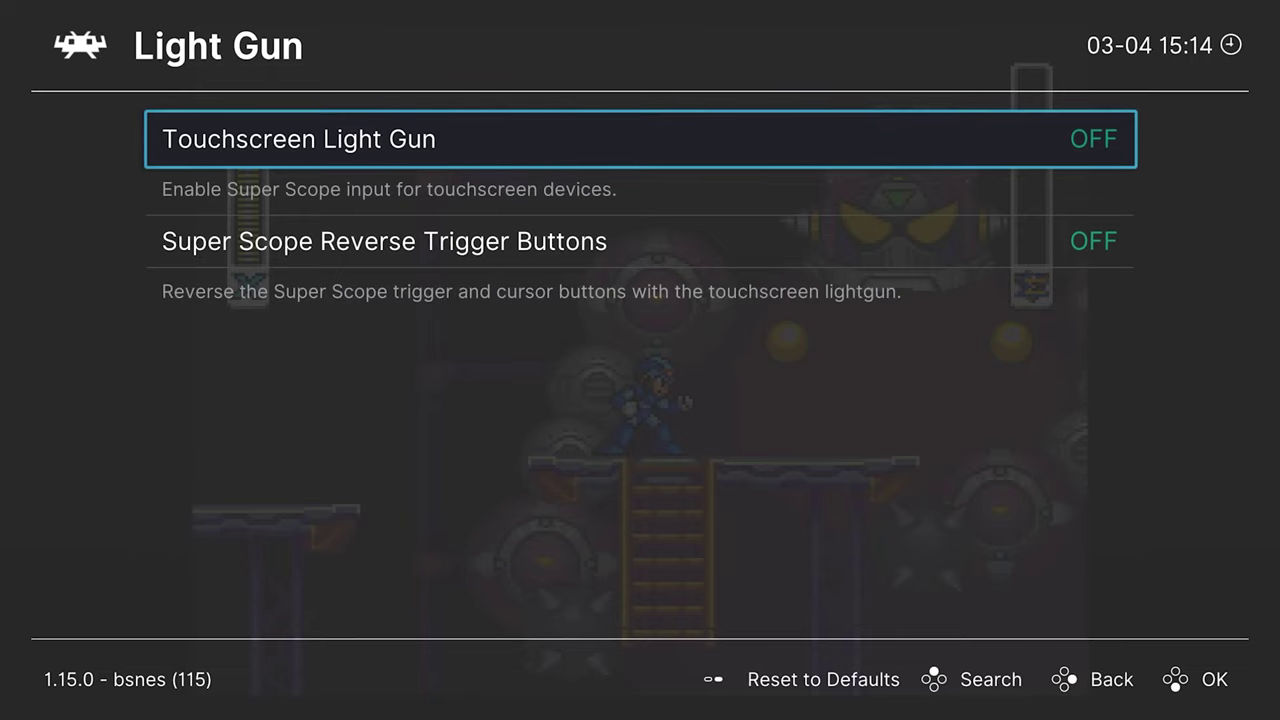
{"action": "key", "text": "Down"}
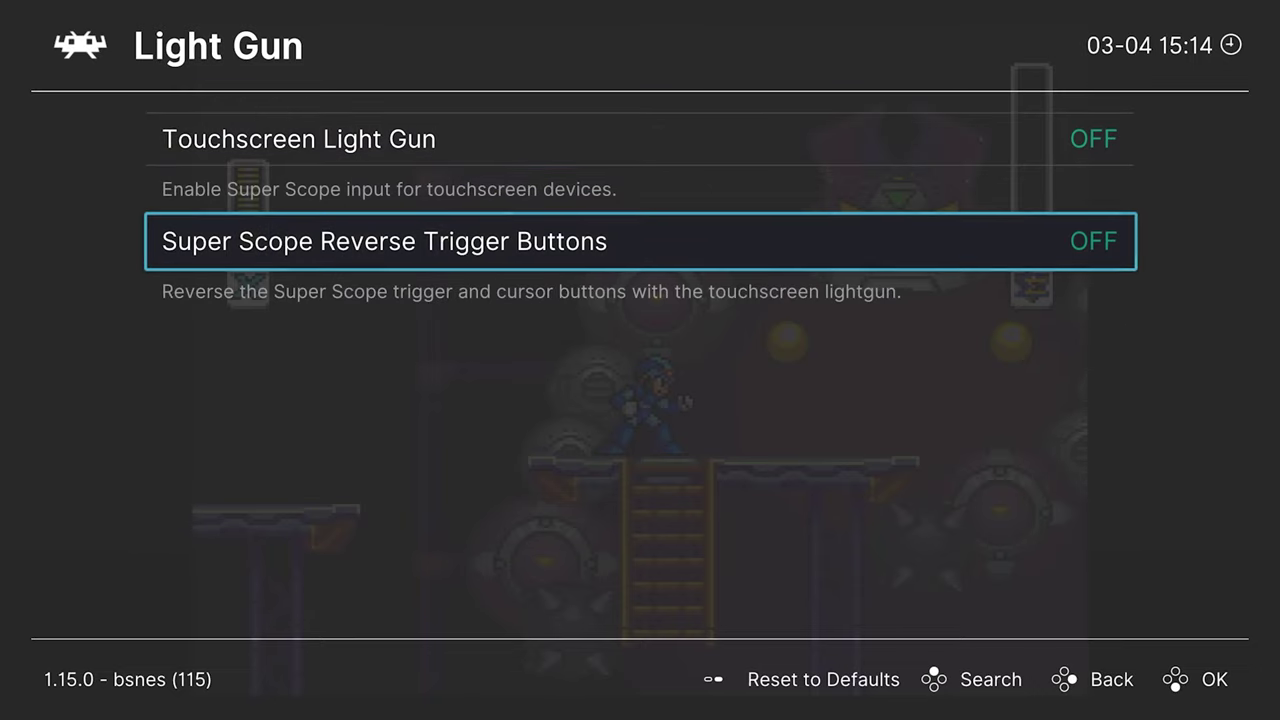
{"action": "key", "text": "Return"}
{"action": "key", "text": "Return"}
{"action": "key", "text": "Return"}
{"action": "key", "text": "Return"}
{"action": "key", "text": "Return"}
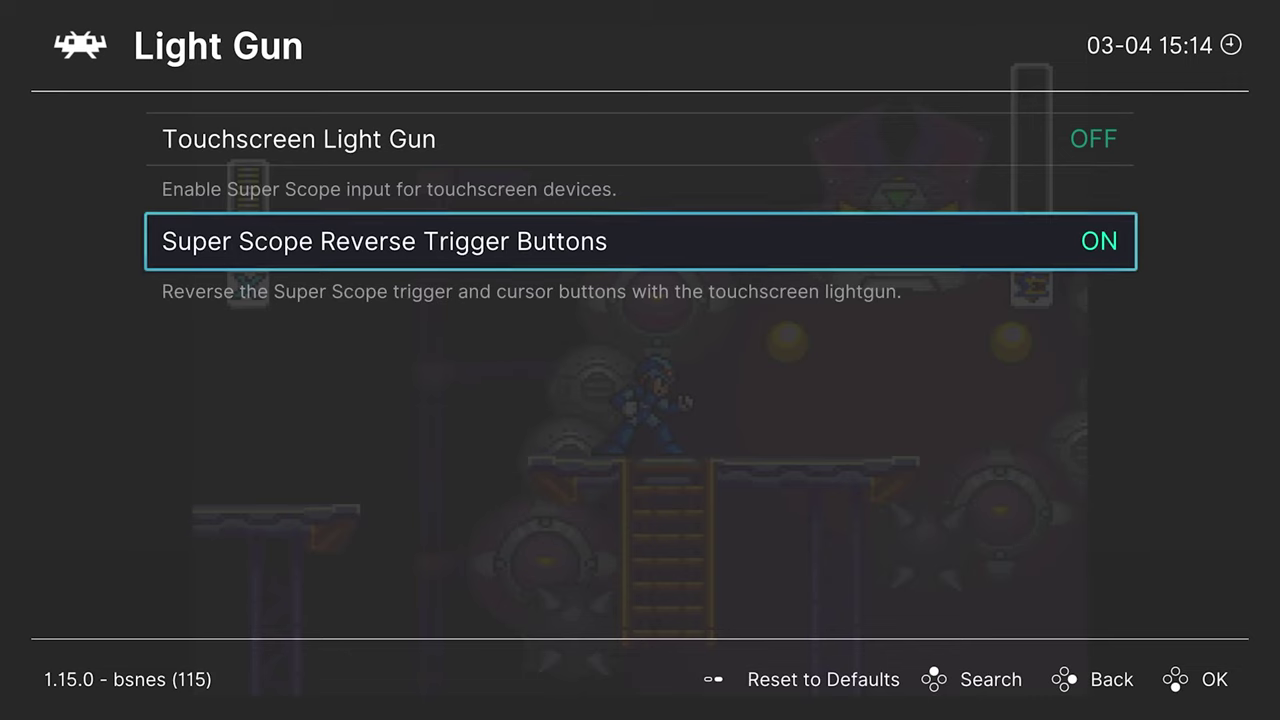
{"action": "key", "text": "Return"}
{"action": "key", "text": "BackSpace"}
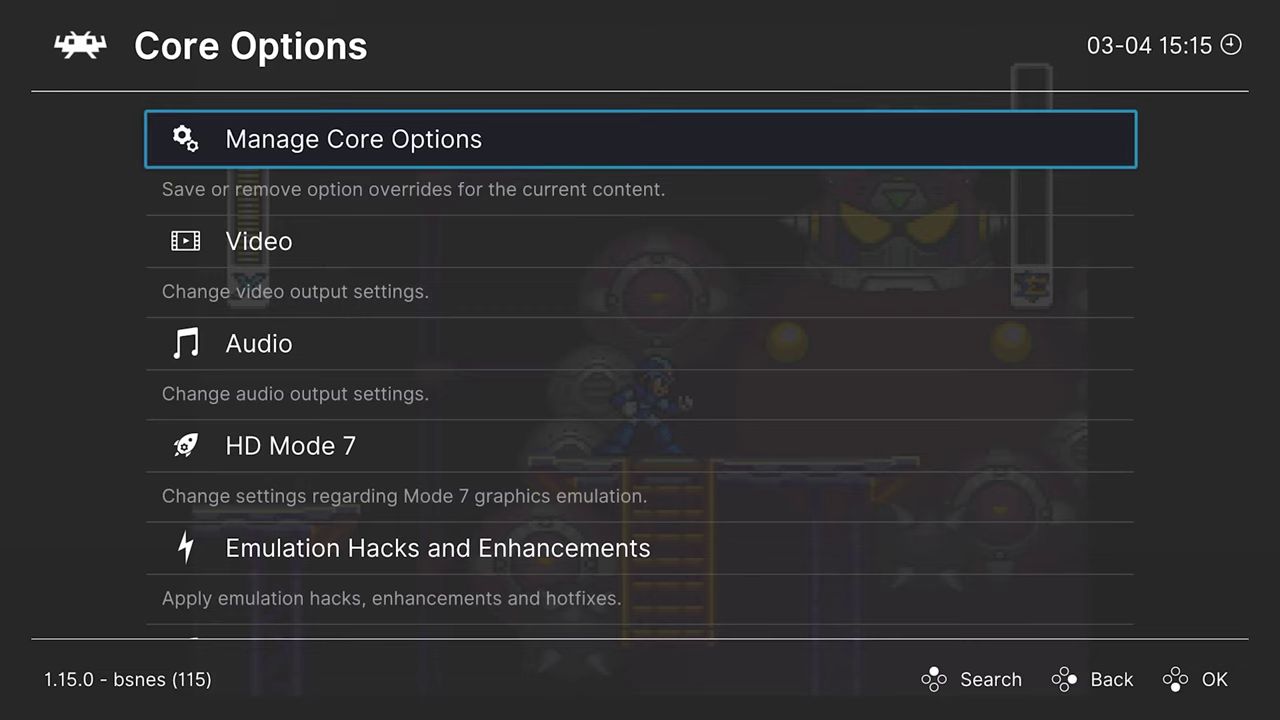
Step: Review the options for saving or resetting core options under Manage Core Options, and leave the core options
{"action": "key", "text": "Return"}
{"action": "key", "text": "Down"}
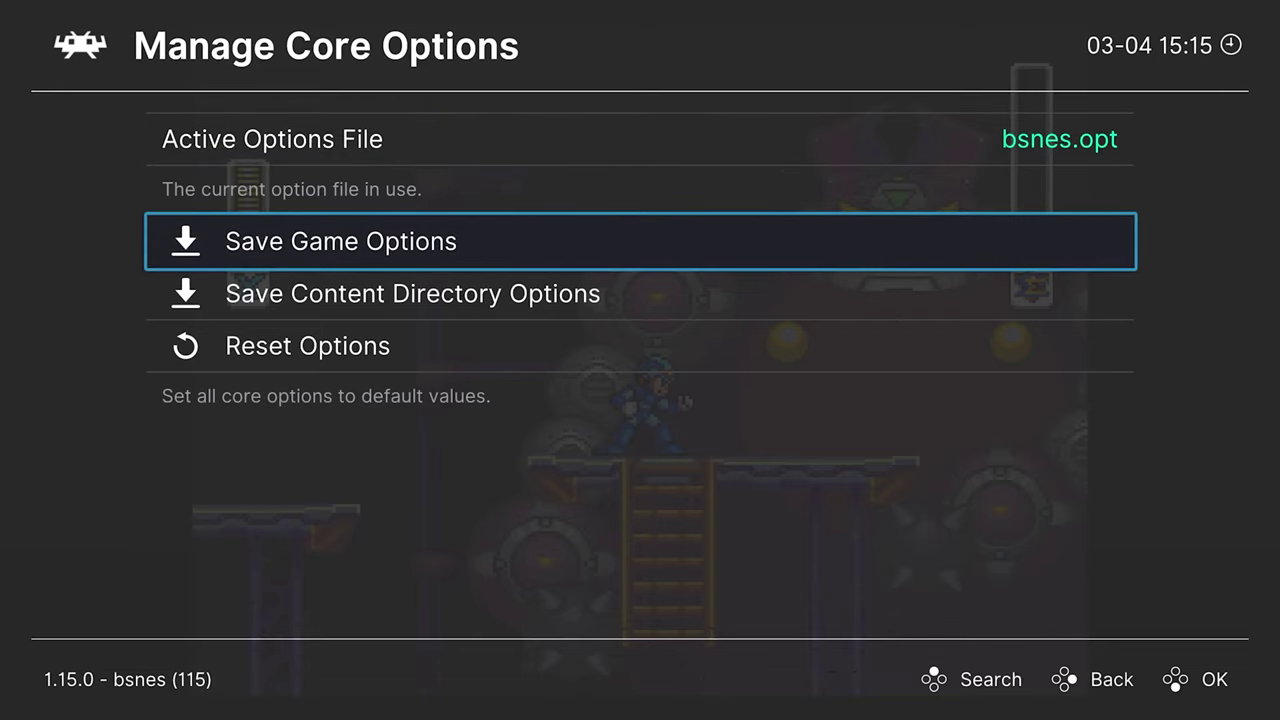
{"action": "key", "text": "BackSpace"}
{"action": "key", "text": "BackSpace"}
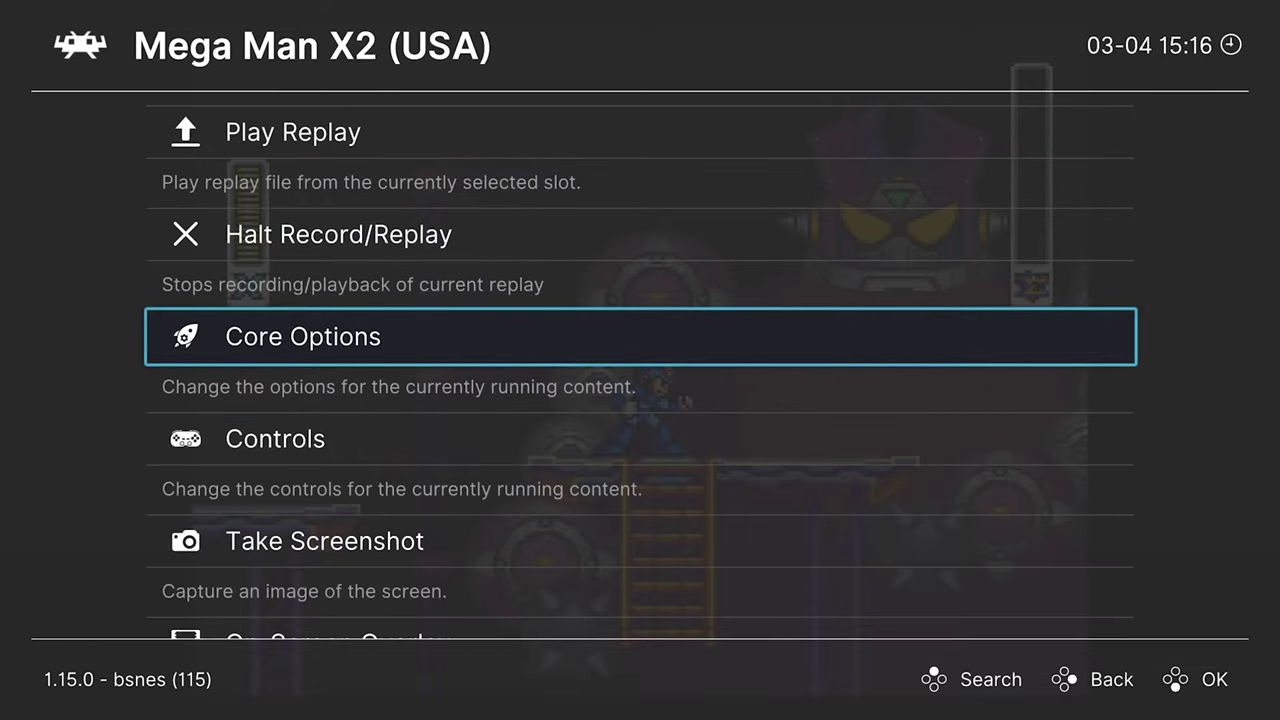
Step: Open the running game's Shaders settings and turn Video Shaders on
{"action": "key", "text": "Down"}
{"action": "key", "text": "Down"}
{"action": "key", "text": "Down"}
{"action": "key", "text": "Down"}
{"action": "key", "text": "Down"}
{"action": "key", "text": "Down"}
{"action": "key", "text": "Down"}
{"action": "key", "text": "Down"}
{"action": "key", "text": "Down"}
{"action": "key", "text": "Down"}
{"action": "key", "text": "Down"}
{"action": "key", "text": "Down"}
{"action": "key", "text": "Down"}
{"action": "key", "text": "Down"}
{"action": "key", "text": "Down"}
{"action": "key", "text": "Up"}
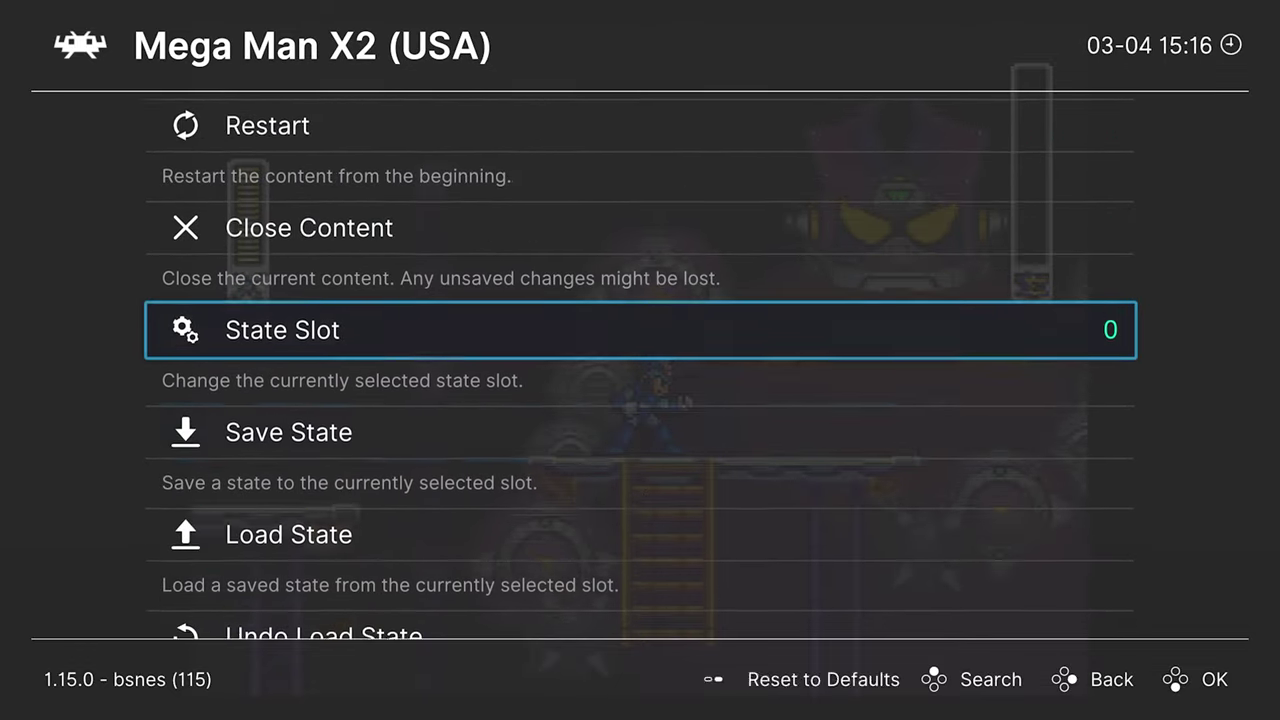
{"action": "key", "text": "Up"}
{"action": "key", "text": "Up"}
{"action": "key", "text": "Up"}
{"action": "key", "text": "Up"}
{"action": "key", "text": "Up"}
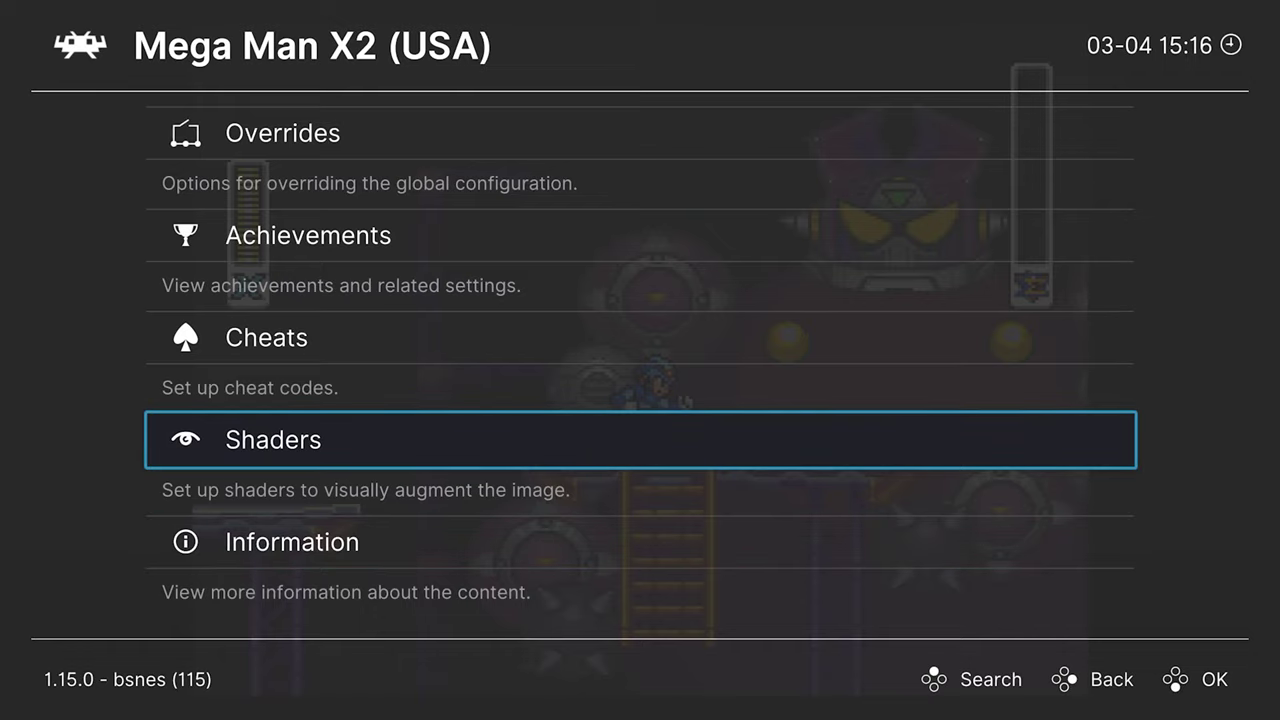
{"action": "key", "text": "Return"}
{"action": "key", "text": "Return"}
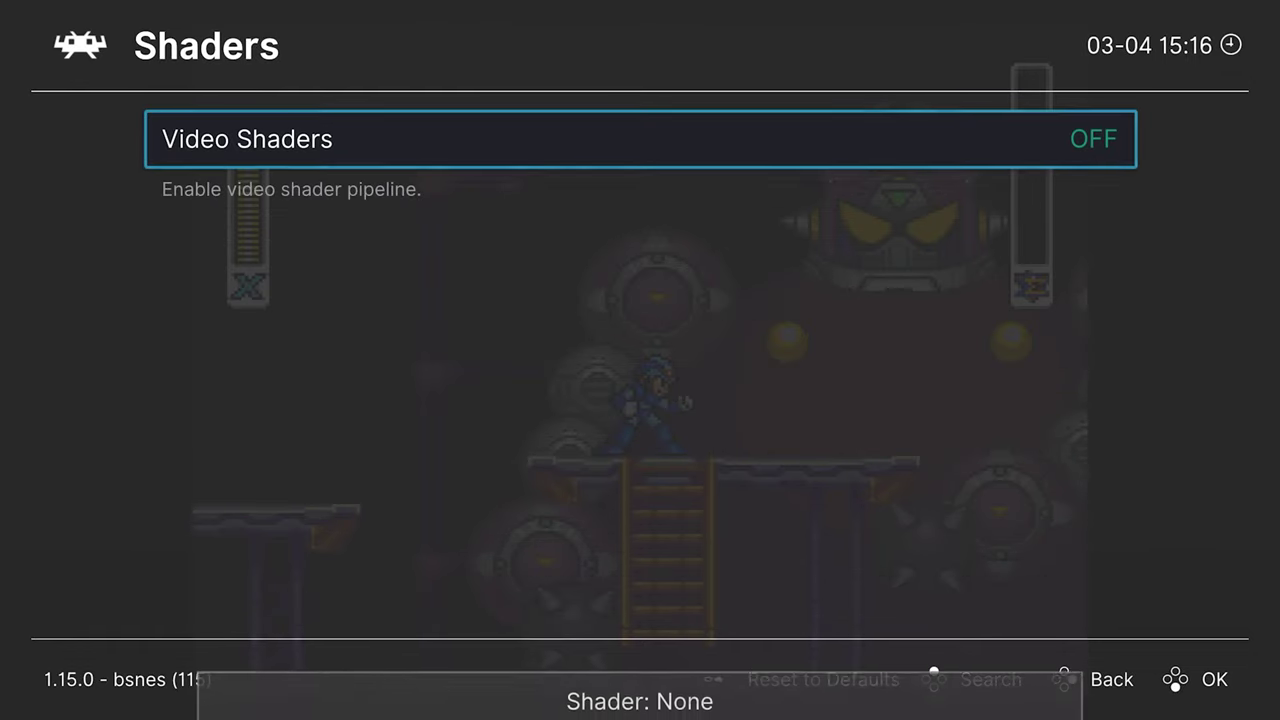
{"action": "key", "text": "Return"}
Step: Start loading a shader preset and open the crt folder inside shaders_slang
{"action": "key", "text": "Down"}
{"action": "key", "text": "Down"}
{"action": "key", "text": "Return"}
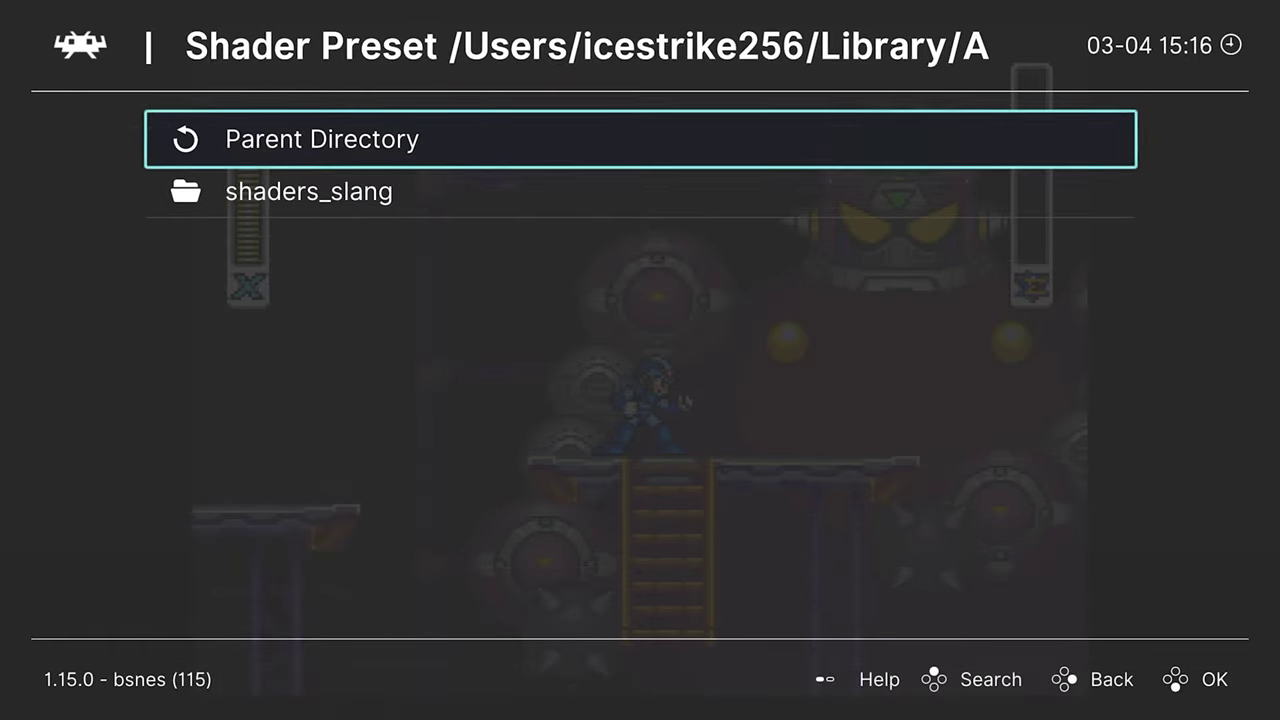
{"action": "key", "text": "Down"}
{"action": "key", "text": "Return"}
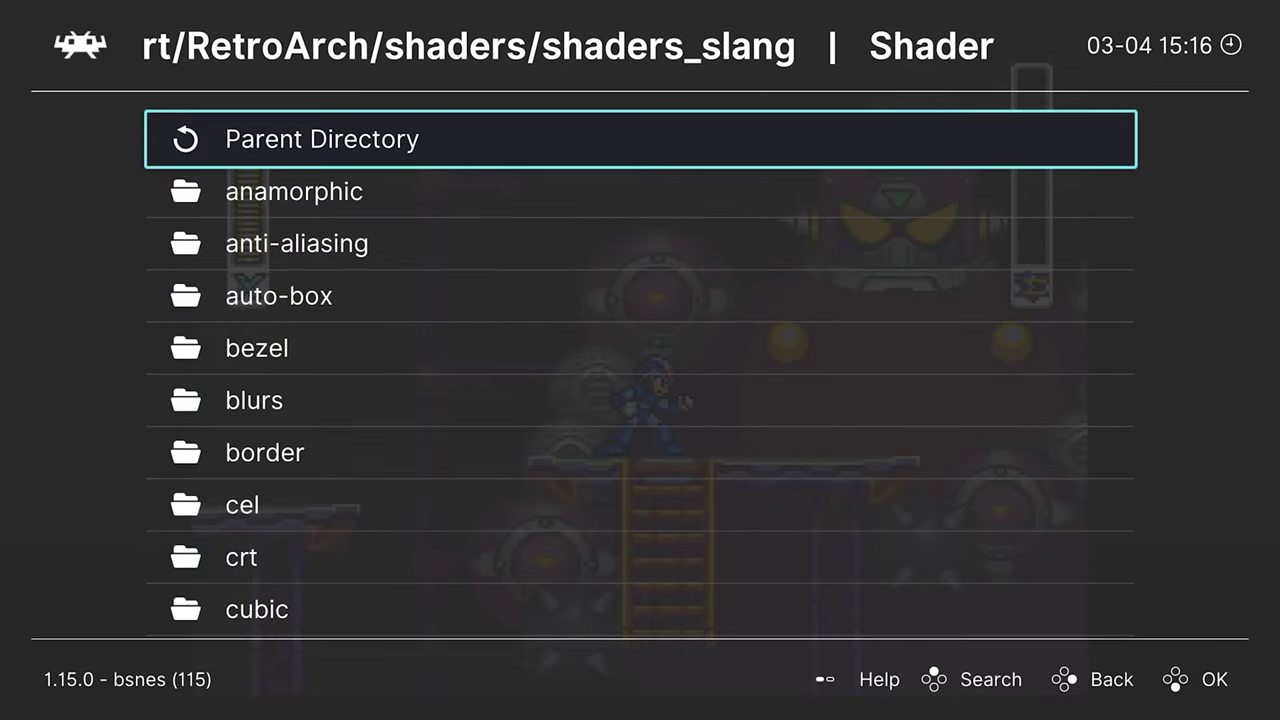
{"action": "key", "text": "Down"}
{"action": "key", "text": "Down"}
{"action": "key", "text": "Down"}
{"action": "key", "text": "Down"}
{"action": "key", "text": "Down"}
{"action": "key", "text": "Down"}
{"action": "key", "text": "Down"}
{"action": "key", "text": "Down"}
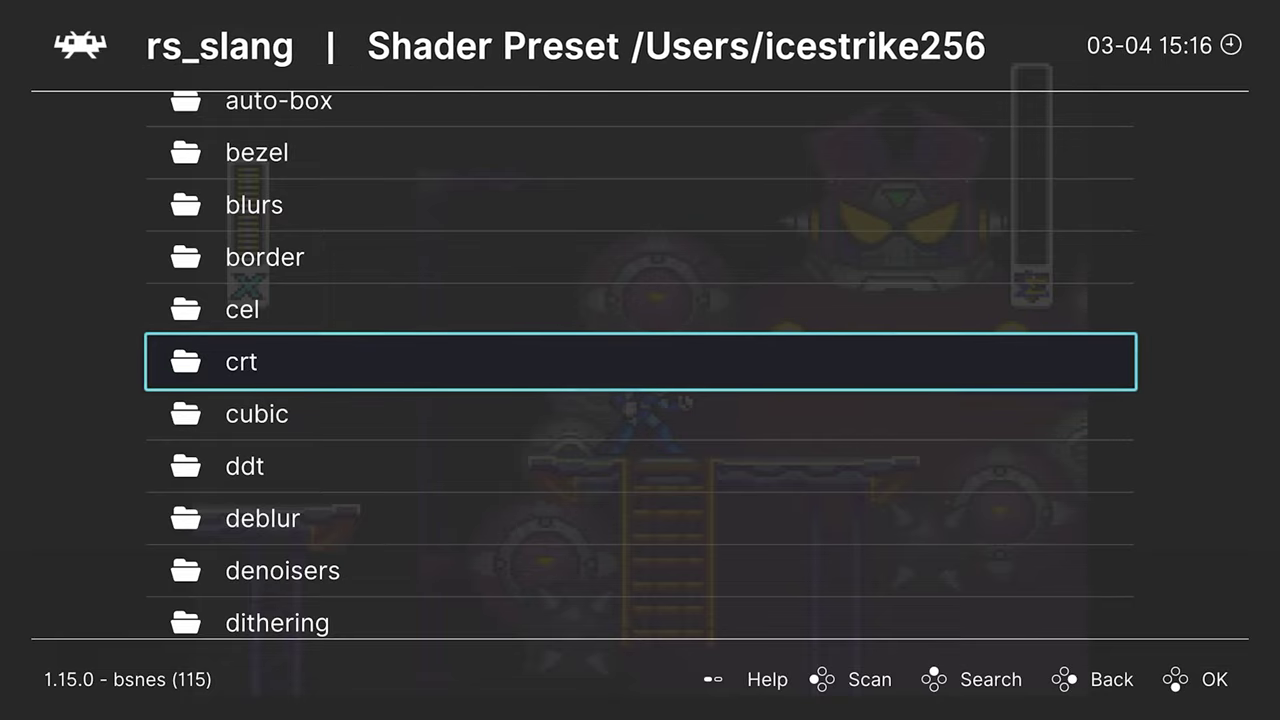
{"action": "key", "text": "Return"}
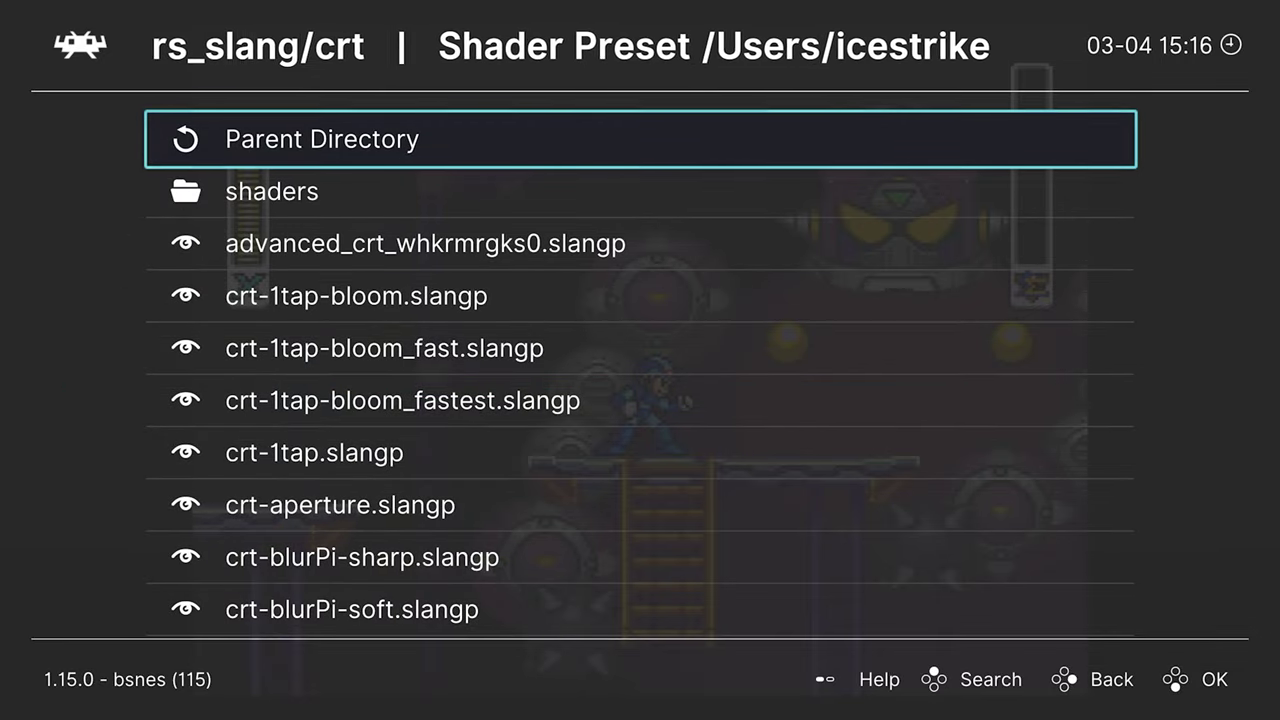
Step: Load the crt-easymode.slangp shader preset and resume the game to view its effect
{"action": "key", "text": "Down"}
{"action": "key", "text": "Down"}
{"action": "key", "text": "Down"}
{"action": "key", "text": "Down"}
{"action": "key", "text": "Down"}
{"action": "key", "text": "Down"}
{"action": "key", "text": "Down"}
{"action": "key", "text": "Down"}
{"action": "key", "text": "Down"}
{"action": "key", "text": "Down"}
{"action": "key", "text": "Down"}
{"action": "key", "text": "Down"}
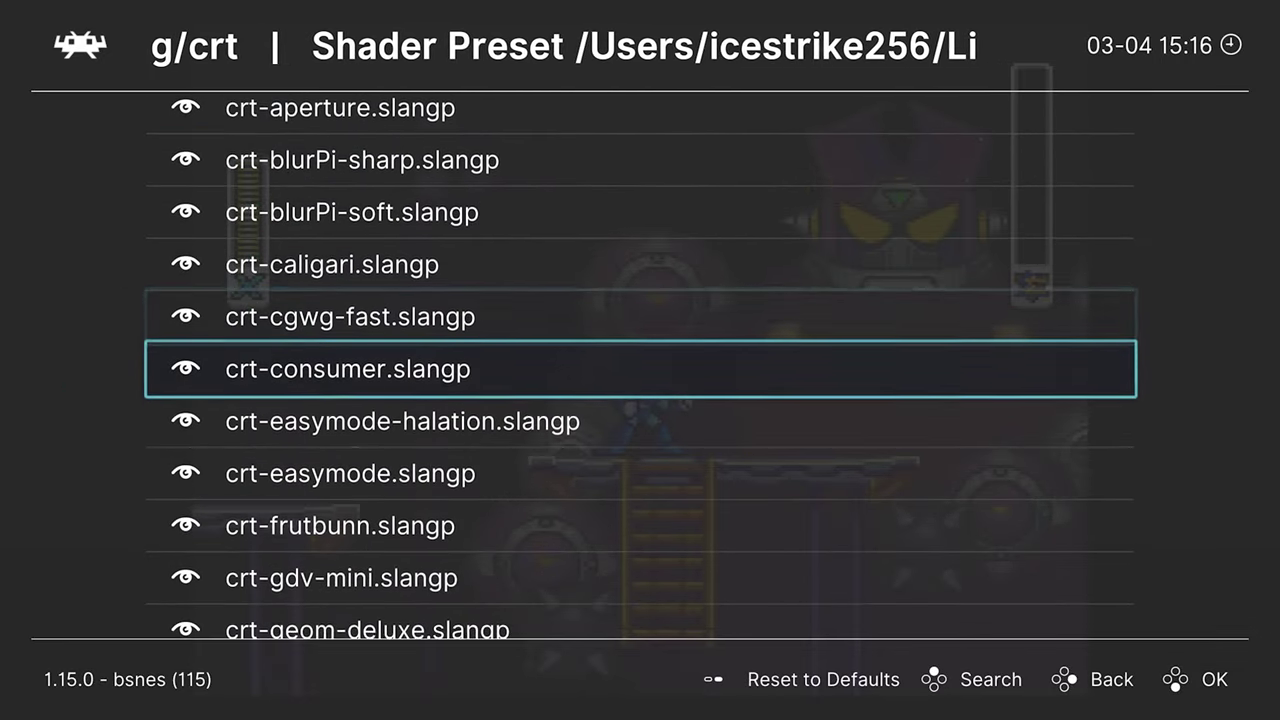
{"action": "key", "text": "Down"}
{"action": "key", "text": "Down"}
{"action": "key", "text": "Return"}
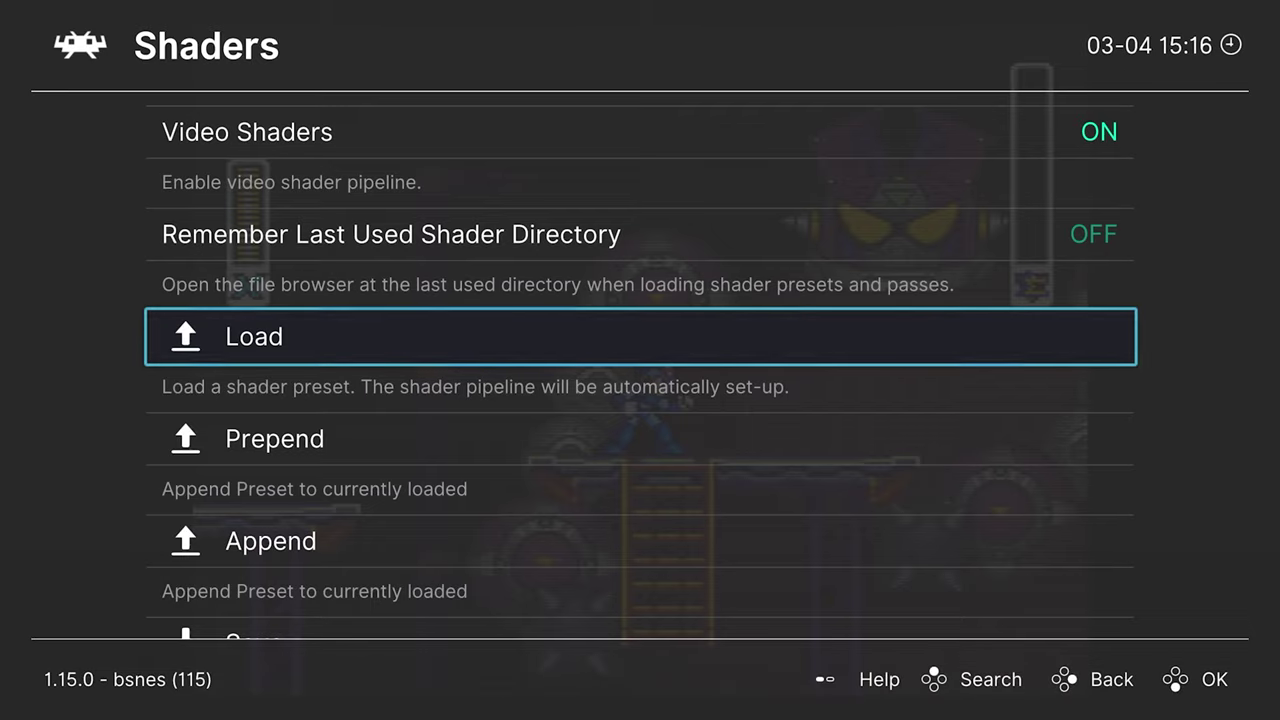
{"action": "key", "text": "F1"}
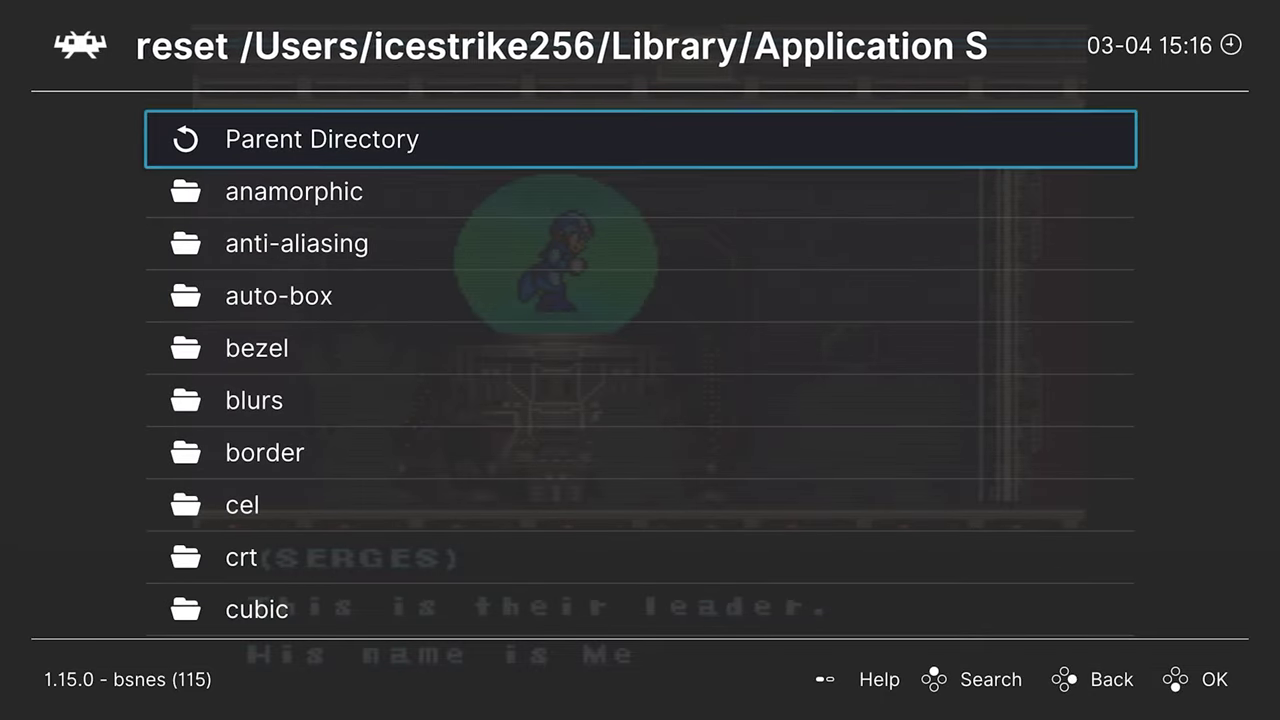
Step: Look through the shader presets in the crt folder and go back to the shaders_slang folder
{"action": "key", "text": "Down"}
{"action": "key", "text": "Down"}
{"action": "key", "text": "Down"}
{"action": "key", "text": "Down"}
{"action": "key", "text": "Down"}
{"action": "key", "text": "Down"}
{"action": "key", "text": "Down"}
{"action": "key", "text": "Down"}
{"action": "key", "text": "Return"}
{"action": "key", "text": "Down"}
{"action": "key", "text": "Down"}
{"action": "key", "text": "Down"}
{"action": "key", "text": "Down"}
{"action": "key", "text": "Down"}
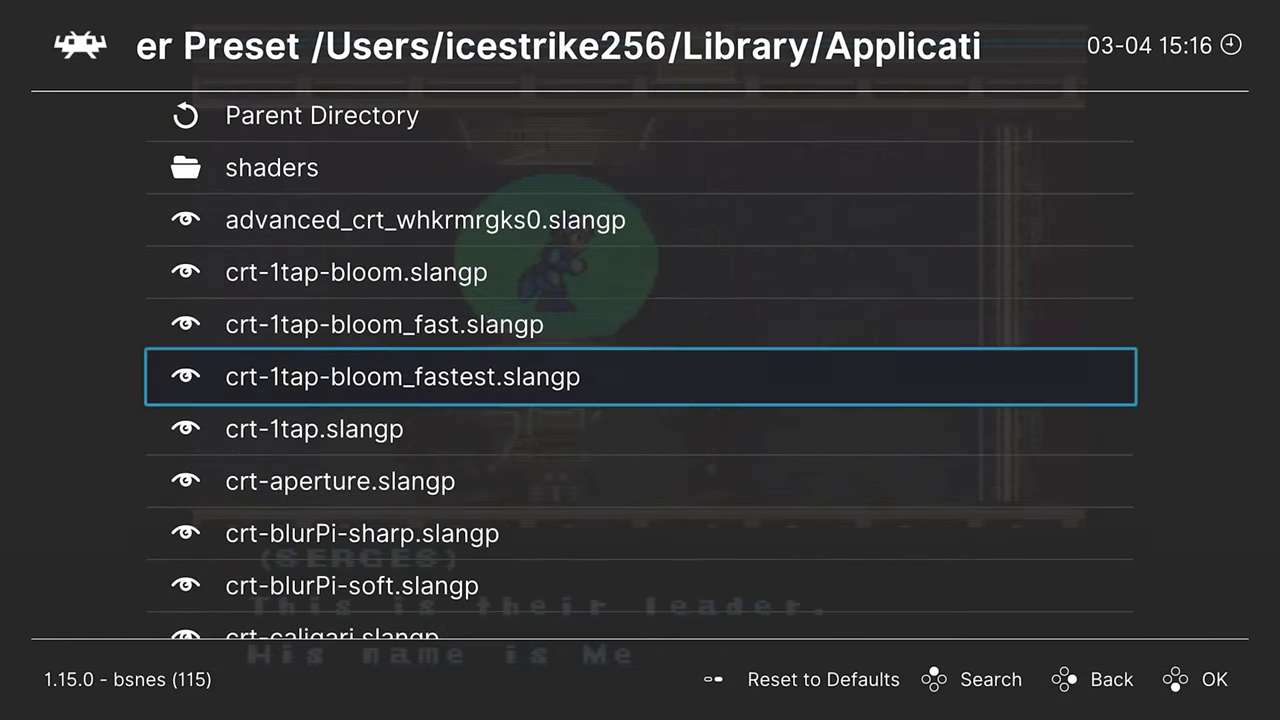
{"action": "key", "text": "Down"}
{"action": "key", "text": "Down"}
{"action": "key", "text": "Down"}
{"action": "key", "text": "Down"}
{"action": "key", "text": "Down"}
{"action": "key", "text": "Down"}
{"action": "key", "text": "Down"}
{"action": "key", "text": "Down"}
{"action": "key", "text": "Down"}
{"action": "key", "text": "Down"}
{"action": "key", "text": "Down"}
{"action": "key", "text": "Down"}
{"action": "key", "text": "Down"}
{"action": "key", "text": "Down"}
{"action": "key", "text": "Down"}
{"action": "key", "text": "Down"}
{"action": "key", "text": "Down"}
{"action": "key", "text": "Down"}
{"action": "key", "text": "Down"}
{"action": "key", "text": "Down"}
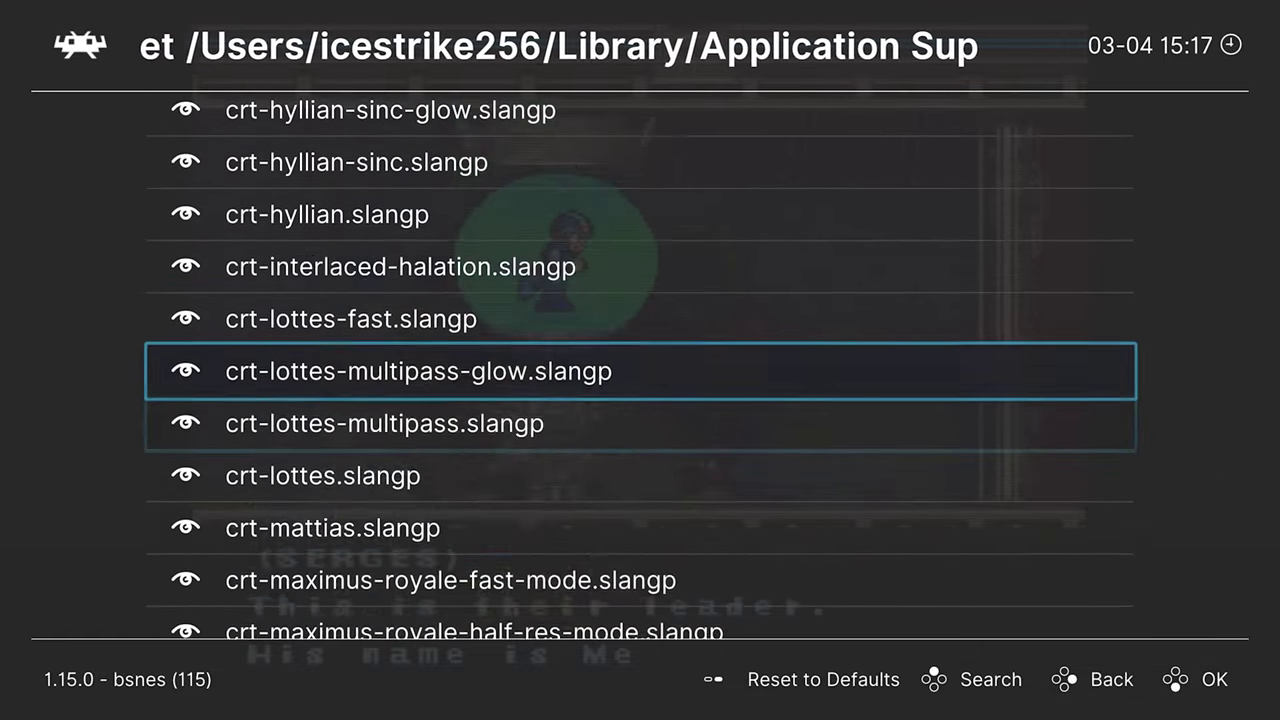
{"action": "key", "text": "Down"}
{"action": "key", "text": "Down"}
{"action": "key", "text": "Down"}
{"action": "key", "text": "Down"}
{"action": "key", "text": "Down"}
{"action": "key", "text": "Down"}
{"action": "key", "text": "Down"}
{"action": "key", "text": "Down"}
{"action": "key", "text": "Down"}
{"action": "key", "text": "Down"}
{"action": "key", "text": "Down"}
{"action": "key", "text": "Down"}
{"action": "key", "text": "Down"}
{"action": "key", "text": "Down"}
{"action": "key", "text": "Down"}
{"action": "key", "text": "Down"}
{"action": "key", "text": "Down"}
{"action": "key", "text": "Down"}
{"action": "key", "text": "BackSpace"}
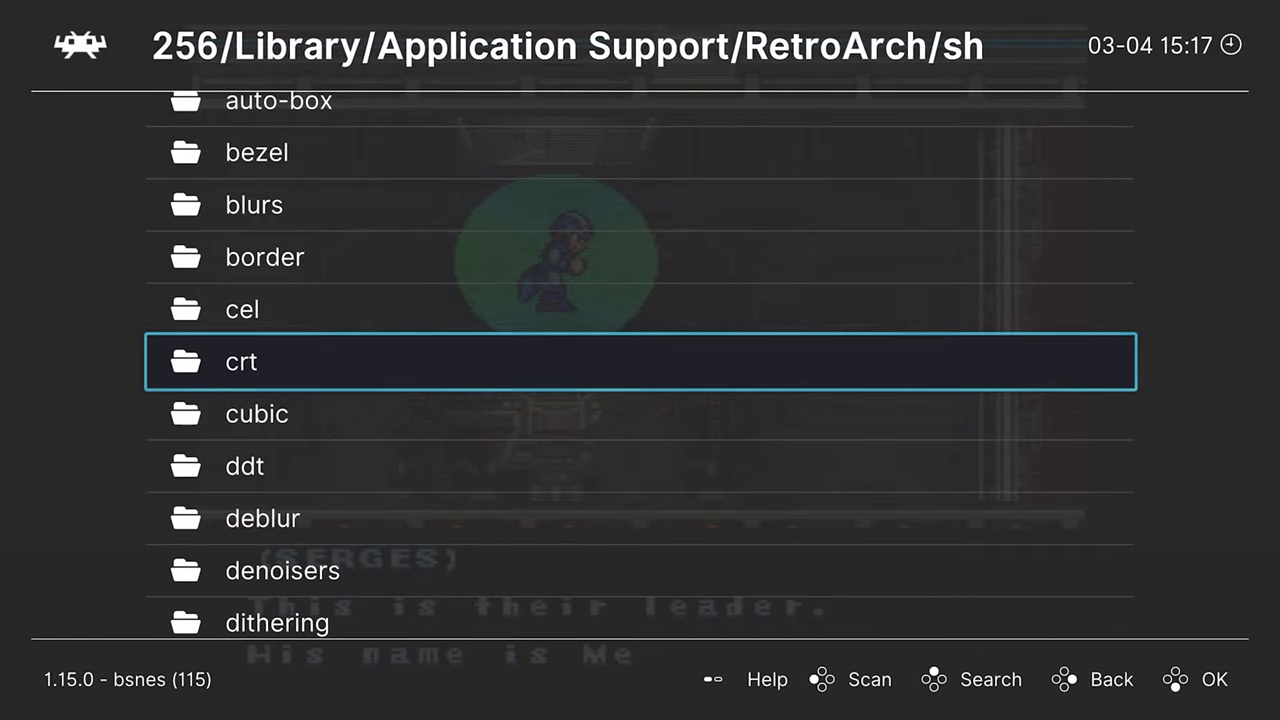
Step: Open the hqx folder inside shaders_slang
{"action": "key", "text": "Down"}
{"action": "key", "text": "Down"}
{"action": "key", "text": "Down"}
{"action": "key", "text": "Down"}
{"action": "key", "text": "Down"}
{"action": "key", "text": "Down"}
{"action": "key", "text": "Down"}
{"action": "key", "text": "Down"}
{"action": "key", "text": "Down"}
{"action": "key", "text": "Down"}
{"action": "key", "text": "Down"}
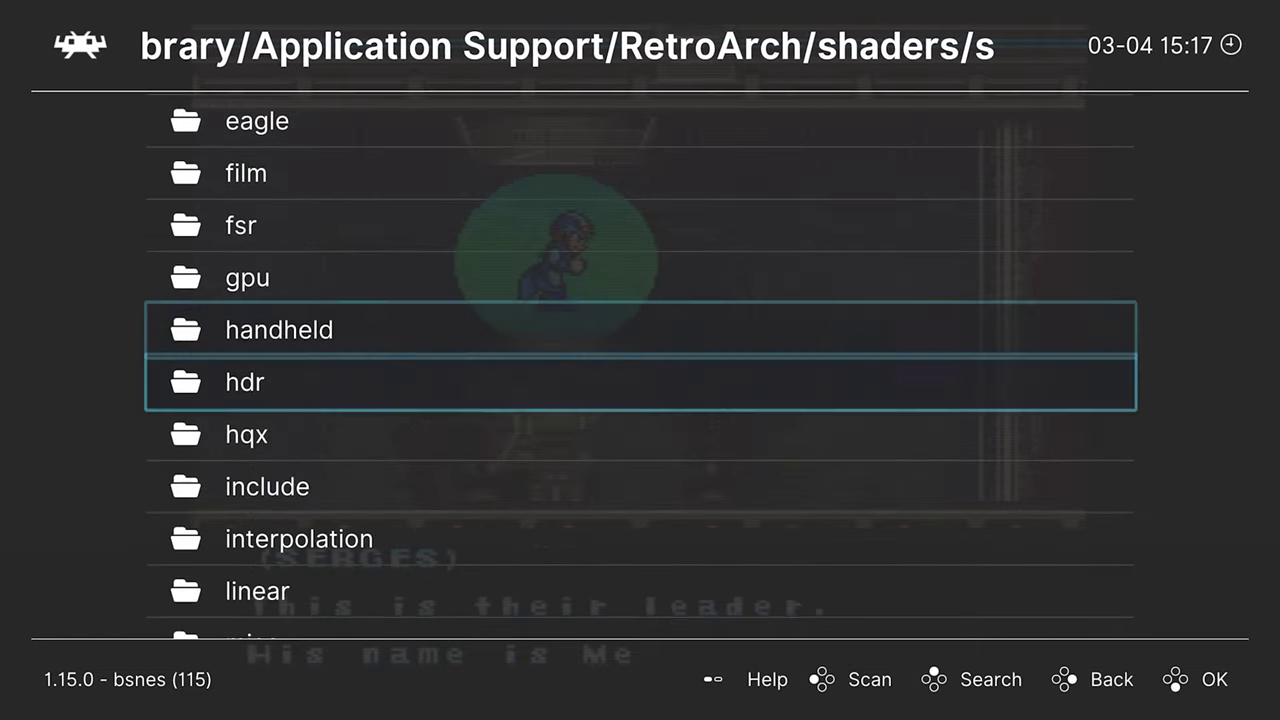
{"action": "key", "text": "Down"}
{"action": "key", "text": "Return"}
Step: Load the hq3x.slangp shader preset and resume the game to view its effect
{"action": "key", "text": "Down"}
{"action": "key", "text": "Down"}
{"action": "key", "text": "Down"}
{"action": "key", "text": "Down"}
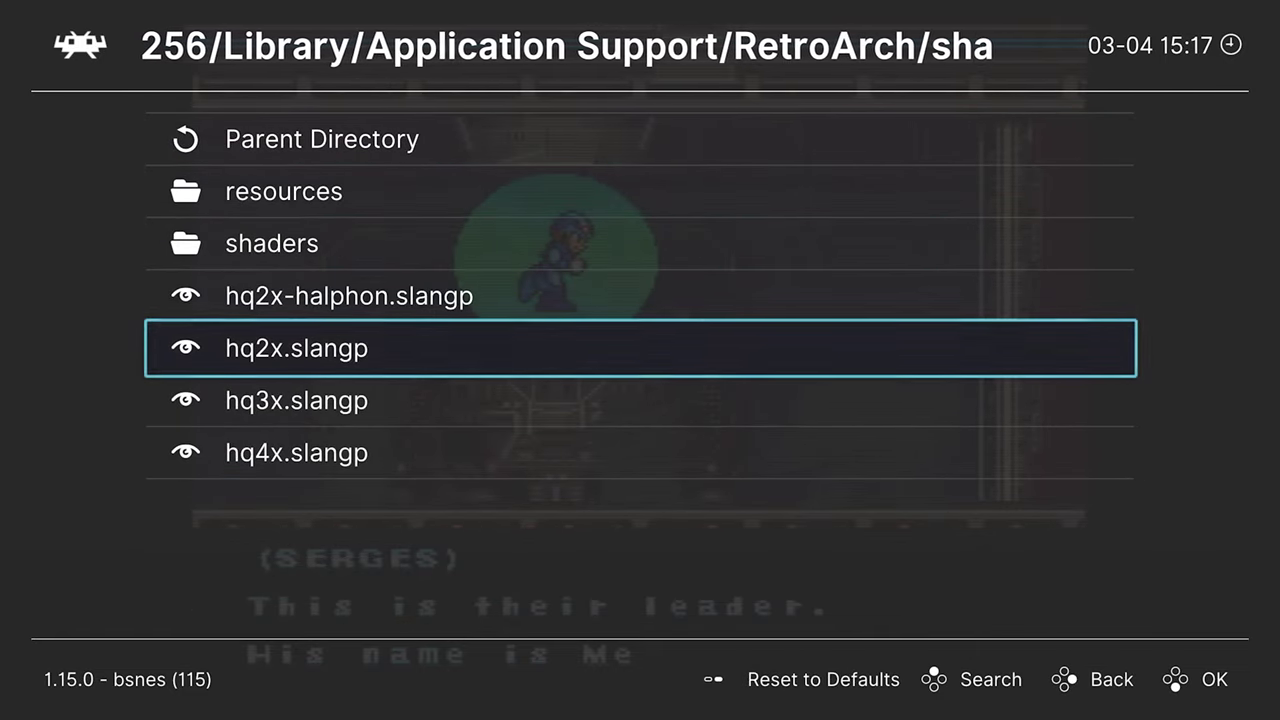
{"action": "key", "text": "Down"}
{"action": "key", "text": "Return"}
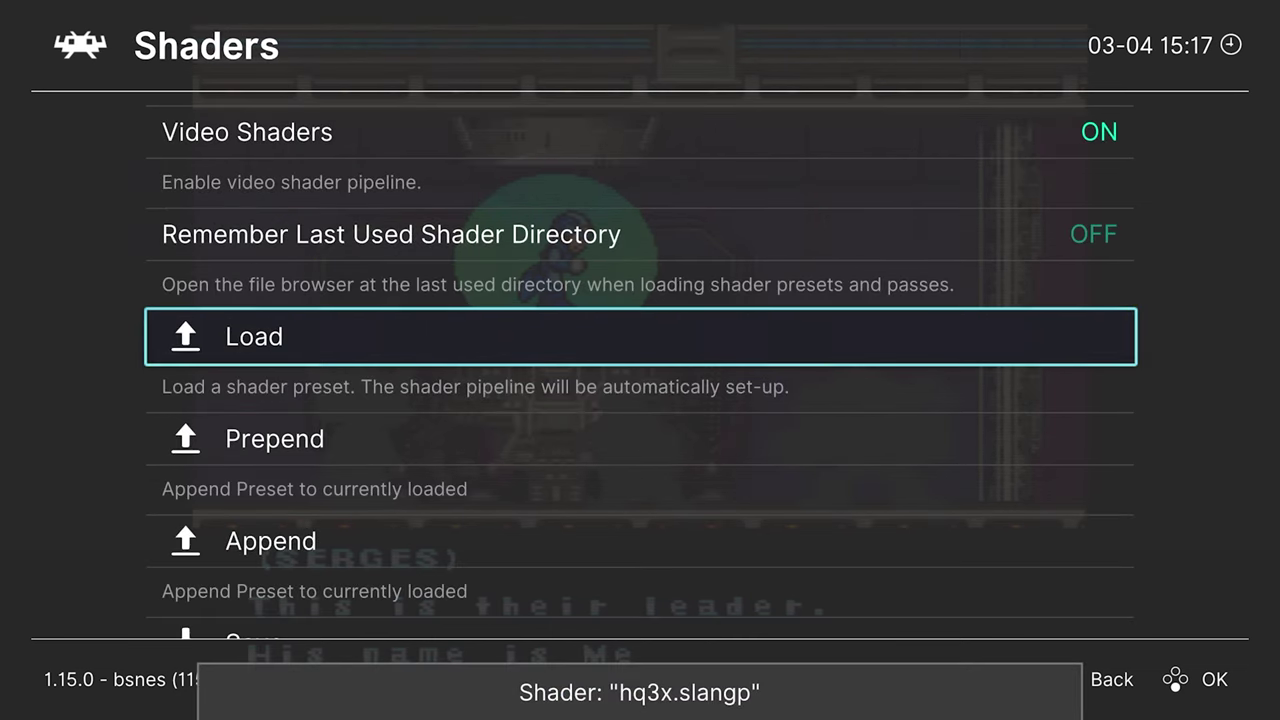
{"action": "key", "text": "F1"}
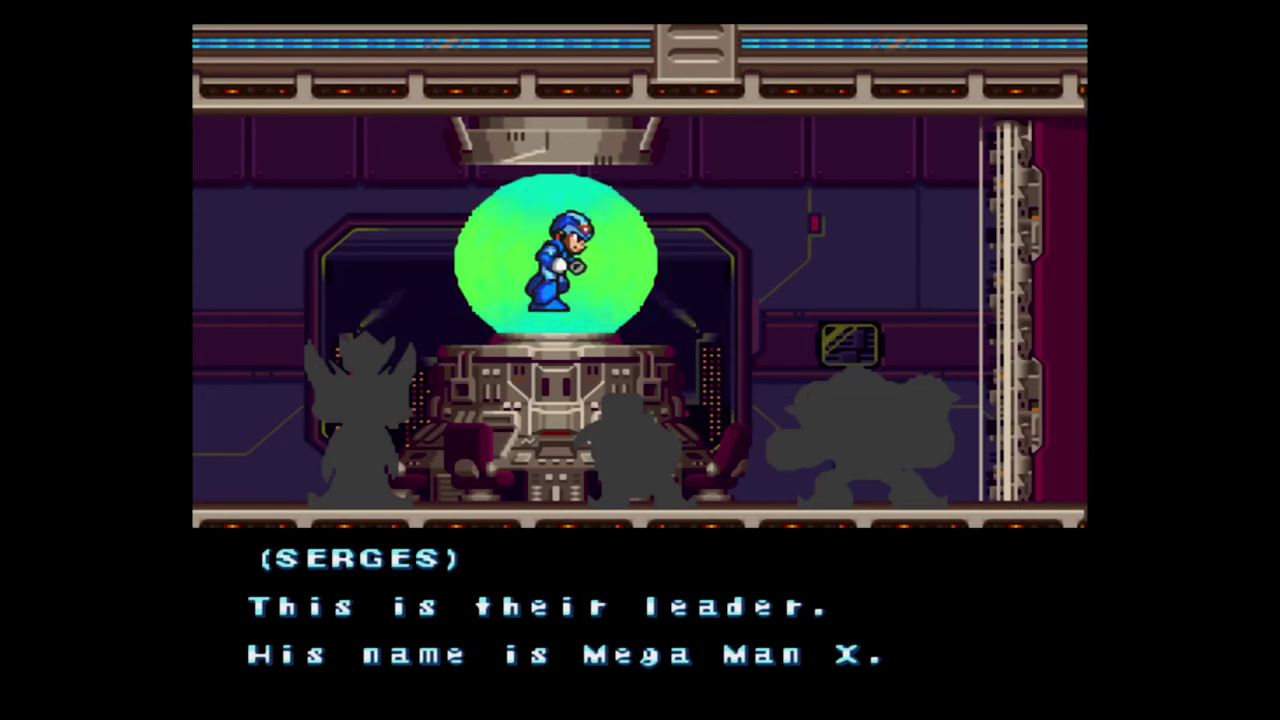
Step: Return to the Shaders settings and open the Save options for the current shader preset
{"action": "key", "text": "F1"}
{"action": "key", "text": "Return"}
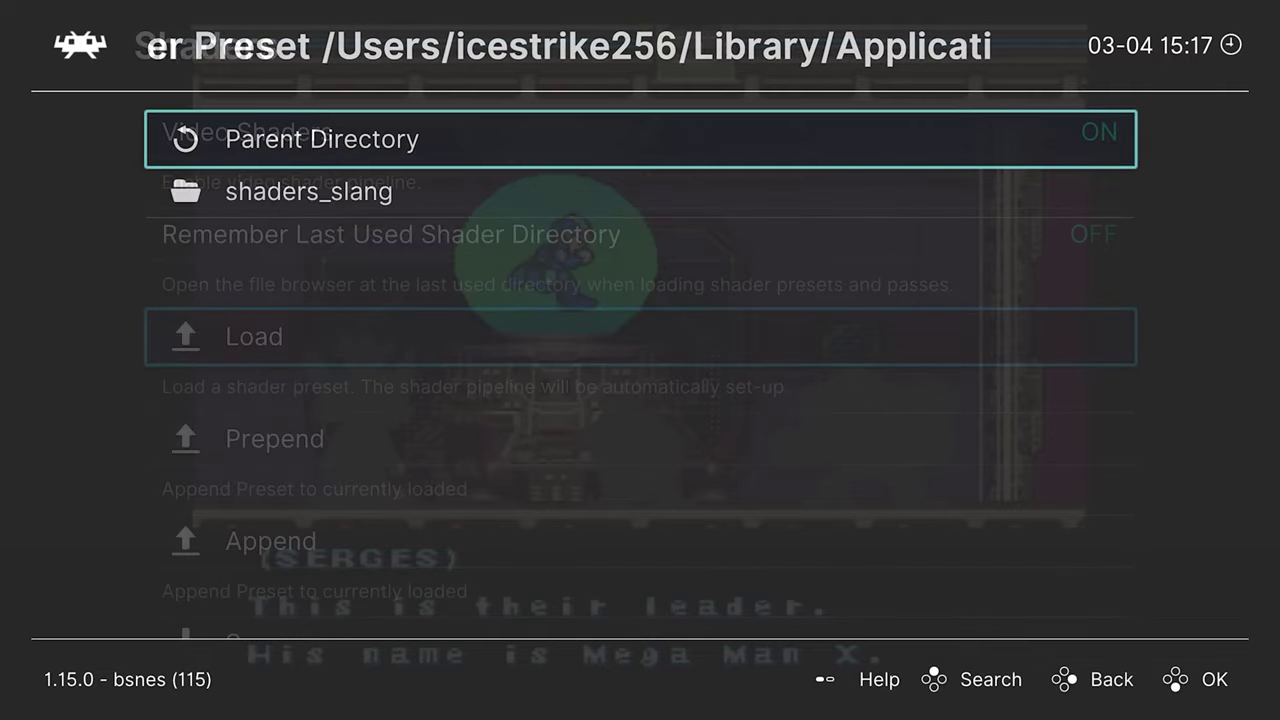
{"action": "key", "text": "BackSpace"}
{"action": "key", "text": "Down"}
{"action": "key", "text": "Down"}
{"action": "key", "text": "Down"}
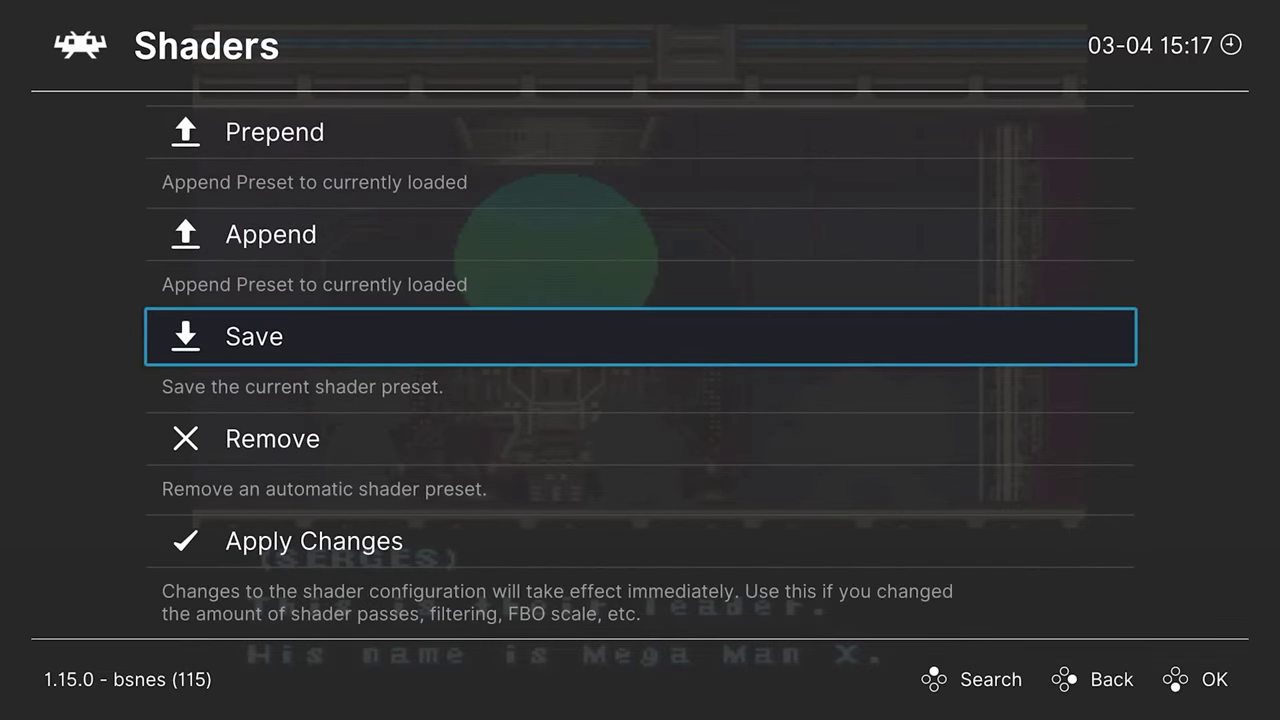
{"action": "key", "text": "Return"}
Step: Review the preset scopes from global to game, and save the current shader settings as the core preset
{"action": "key", "text": "Down"}
{"action": "key", "text": "Down"}
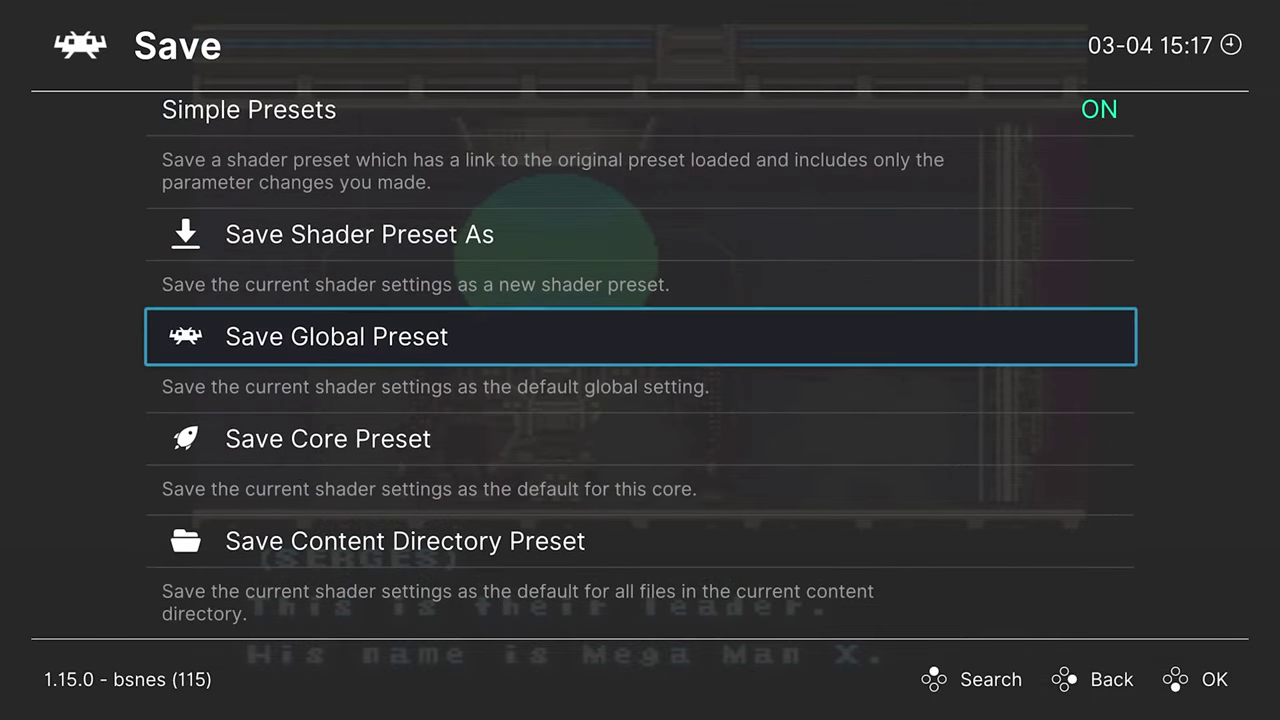
{"action": "key", "text": "Up"}
{"action": "key", "text": "Down"}
{"action": "key", "text": "Down"}
{"action": "key", "text": "Down"}
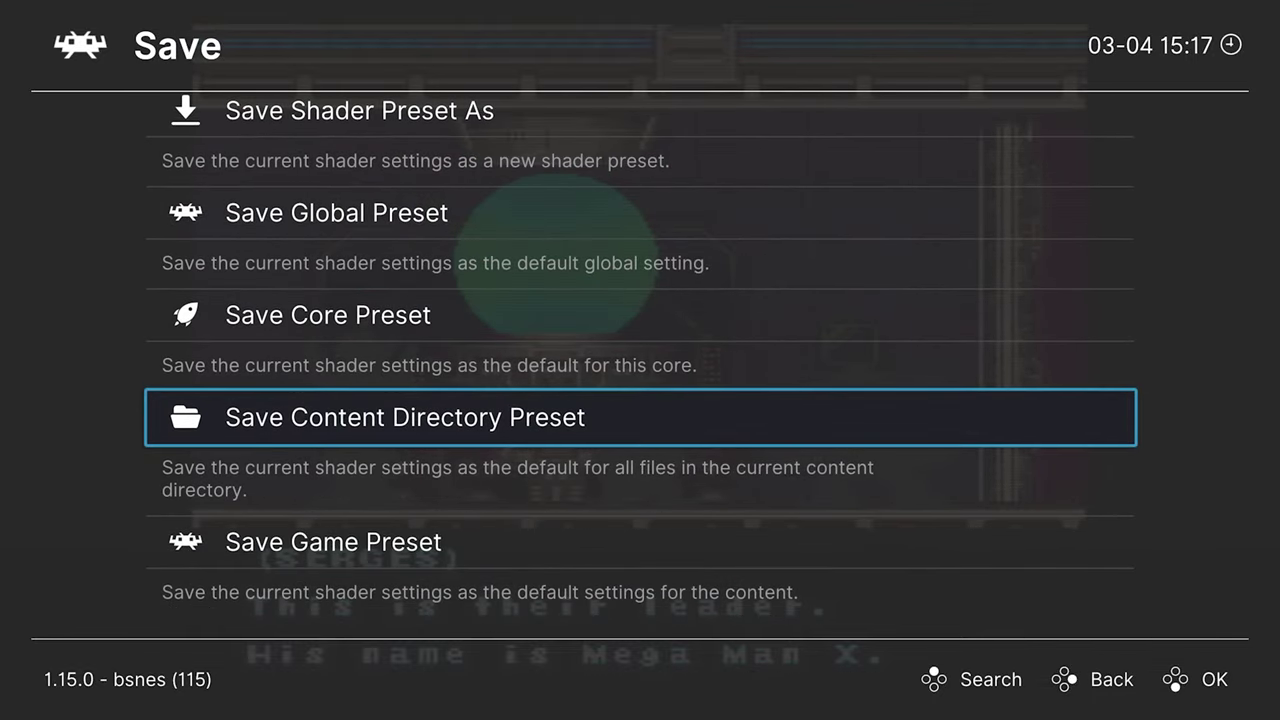
{"action": "key", "text": "Up"}
{"action": "key", "text": "Down"}
{"action": "key", "text": "Down"}
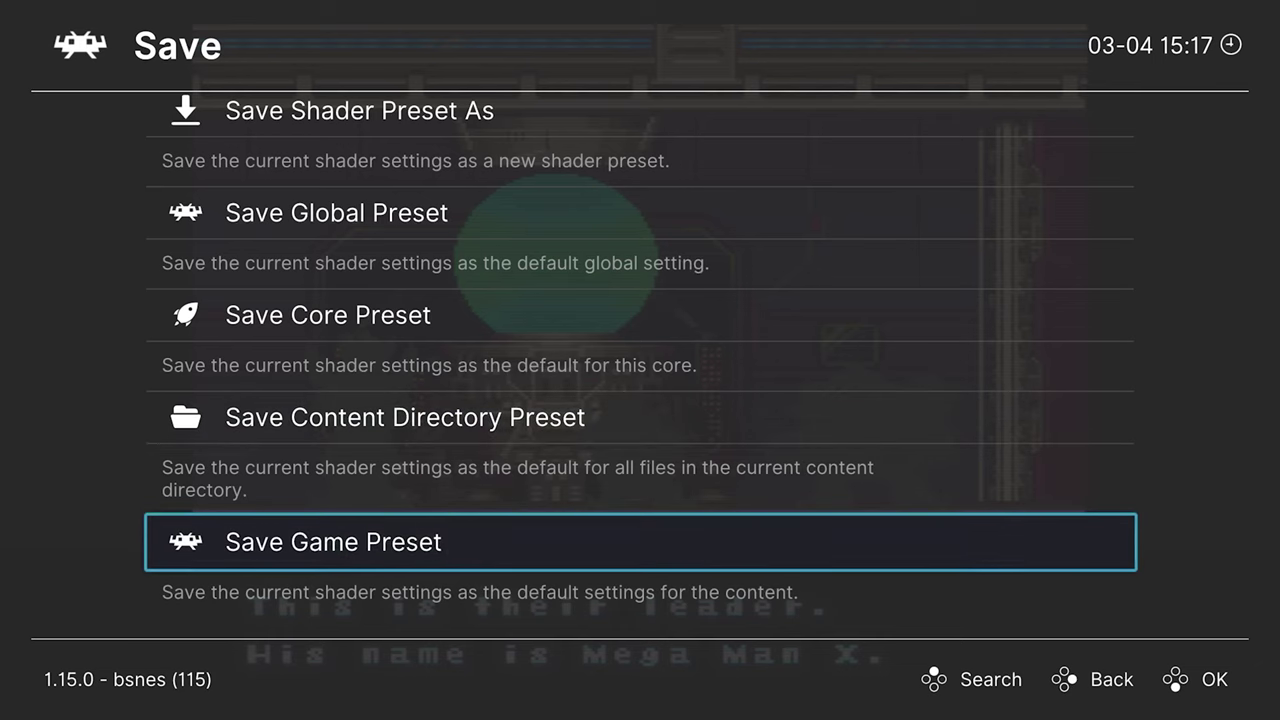
{"action": "key", "text": "Up"}
{"action": "key", "text": "Up"}
{"action": "key", "text": "Return"}
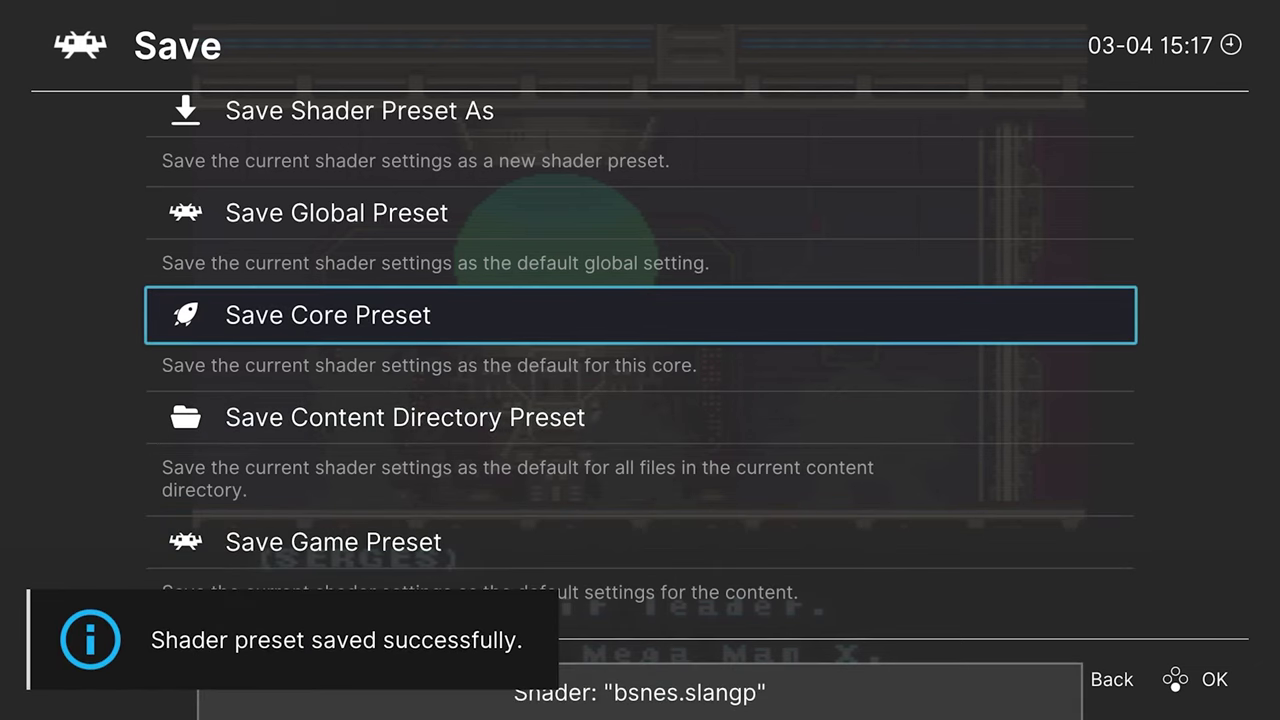